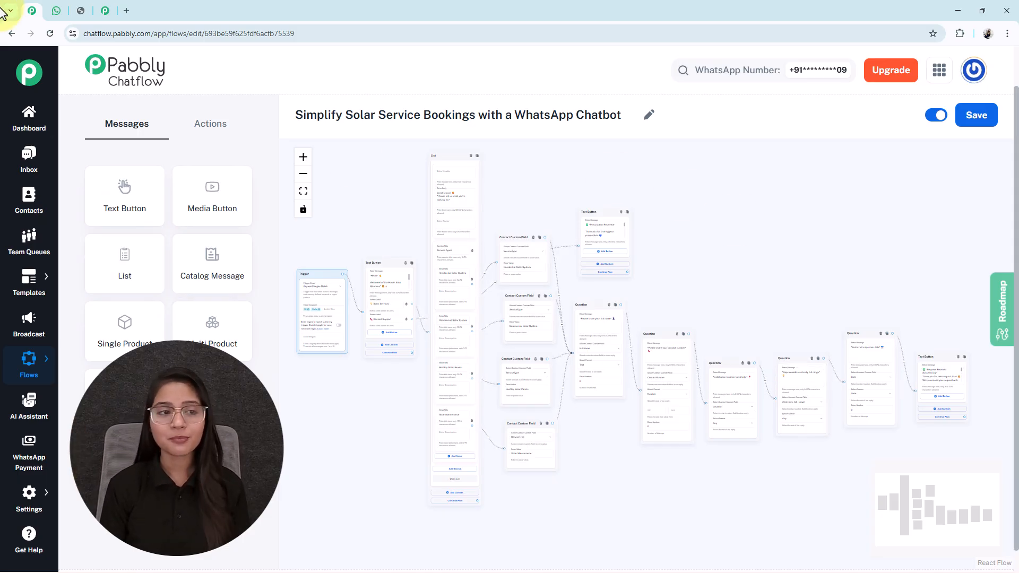
Switch to WhatsApp Web and review the solar booking chat from greeting to request summary, plus the discount code image.
{"action": "left_click", "coordinate": [56, 10]}
{"action": "scroll", "coordinate": [570, 274], "scroll_direction": "down", "scroll_amount": 2}
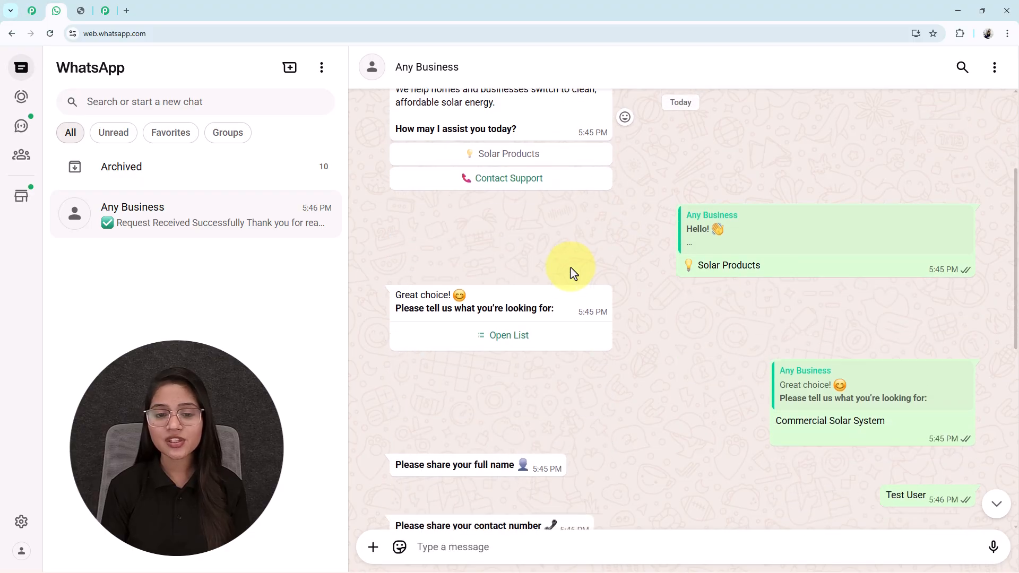
{"action": "left_click", "coordinate": [524, 350]}
{"action": "left_click", "coordinate": [770, 345]}
{"action": "scroll", "coordinate": [742, 355], "scroll_direction": "down", "scroll_amount": 4}
{"action": "scroll", "coordinate": [739, 361], "scroll_direction": "down", "scroll_amount": 5}
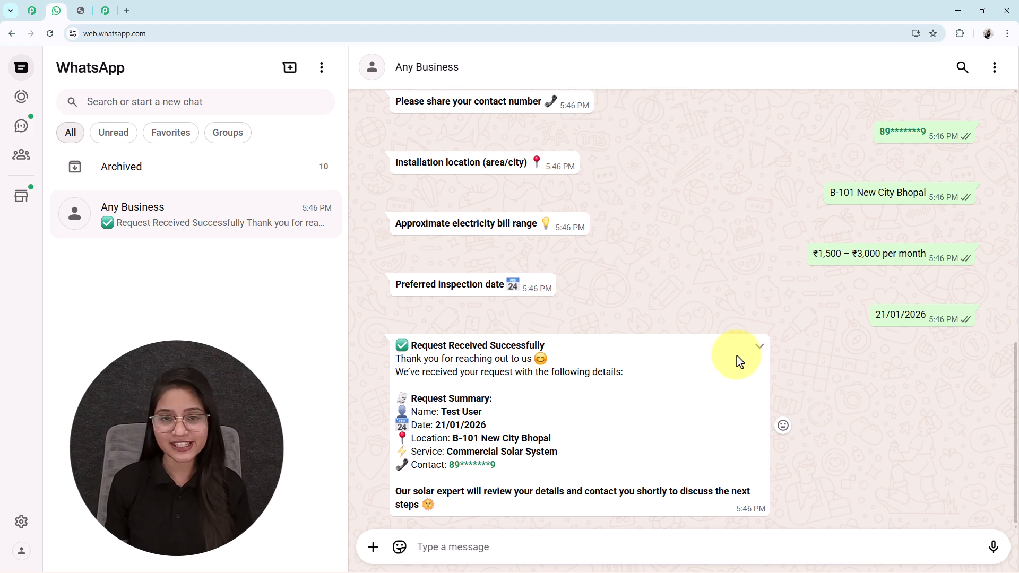
{"action": "scroll", "coordinate": [739, 361], "scroll_direction": "up", "scroll_amount": 12}
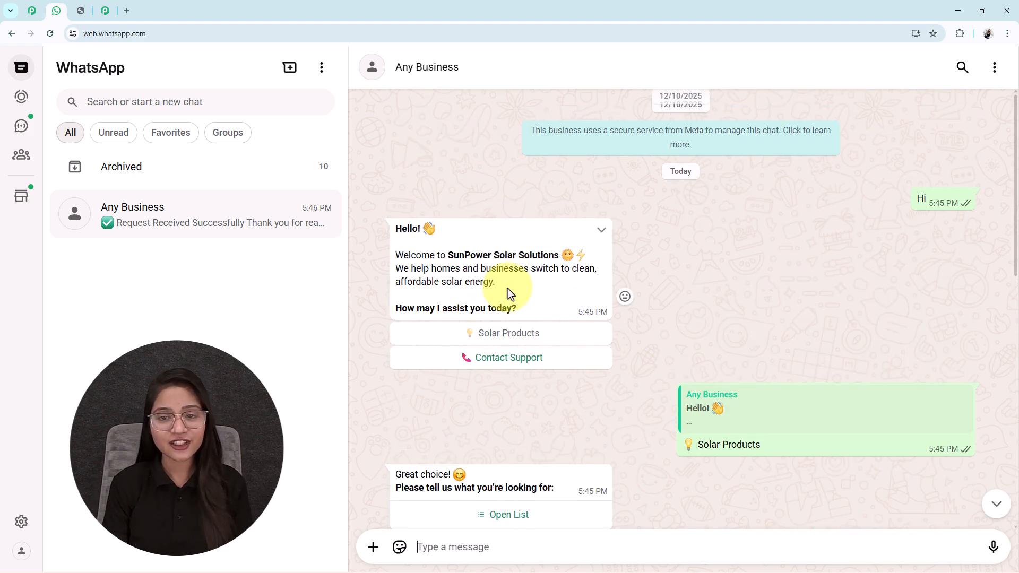
{"action": "scroll", "coordinate": [506, 304], "scroll_direction": "down", "scroll_amount": 8}
{"action": "scroll", "coordinate": [506, 304], "scroll_direction": "down", "scroll_amount": 4}
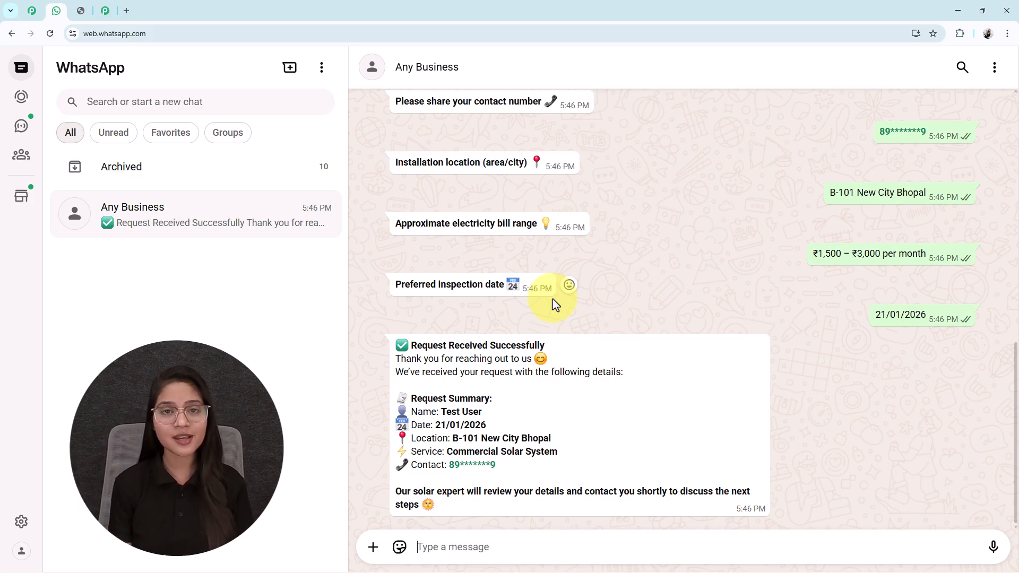
{"action": "left_click", "coordinate": [73, 12]}
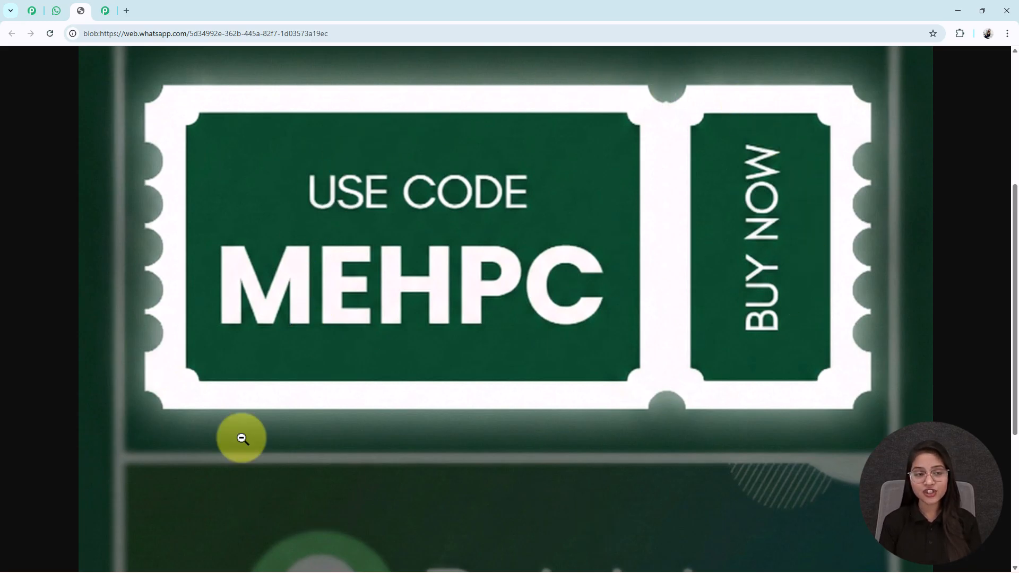
{"action": "left_click", "coordinate": [57, 10]}
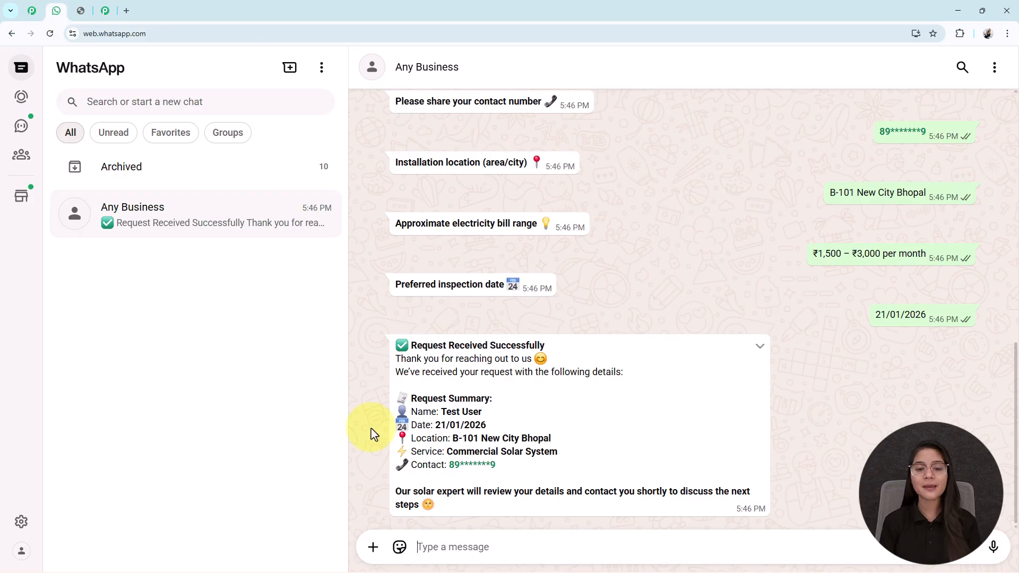
Open the Pabbly Chatflow website at pabbly.com/chatflow in a new browser tab.
{"action": "left_click", "coordinate": [127, 11]}
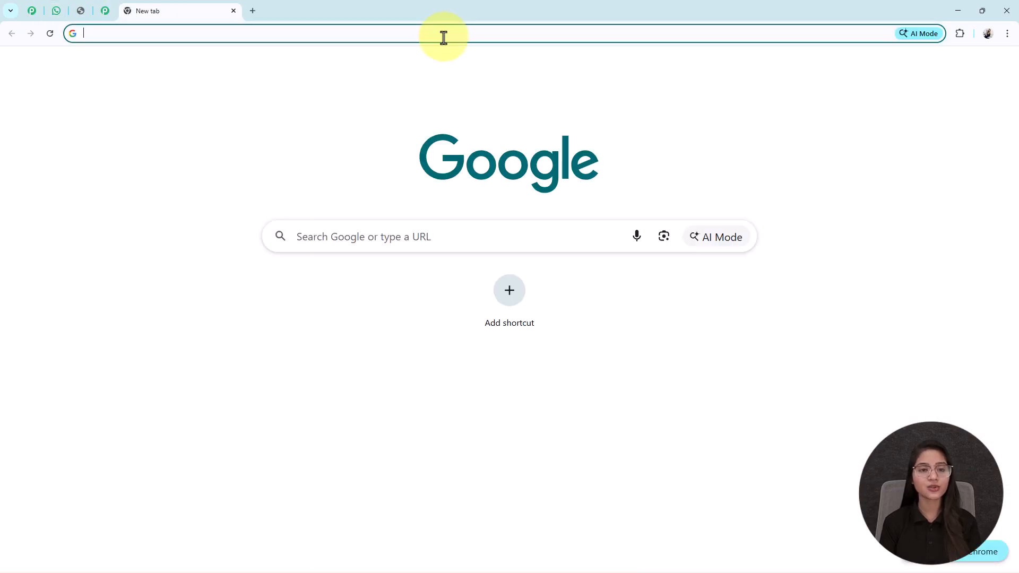
{"action": "left_click", "coordinate": [444, 36]}
{"action": "type", "text": "pabbly.com/chatflow"}
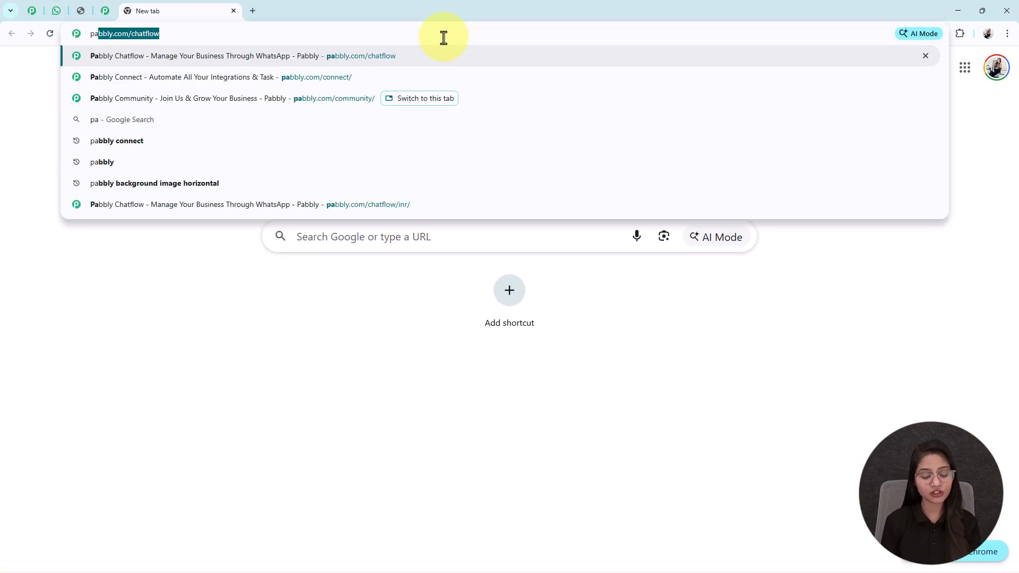
{"action": "key", "text": "Down"}
{"action": "key", "text": "Up"}
{"action": "key", "text": "Return"}
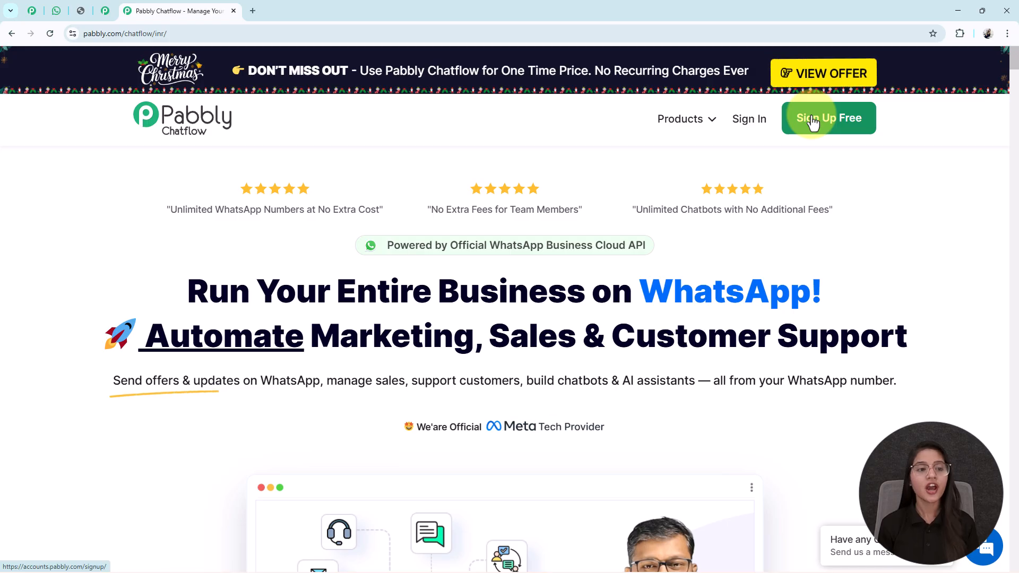
Sign in to the Pabbly account and access the Pabbly Chatflow app.
{"action": "left_click", "coordinate": [748, 128]}
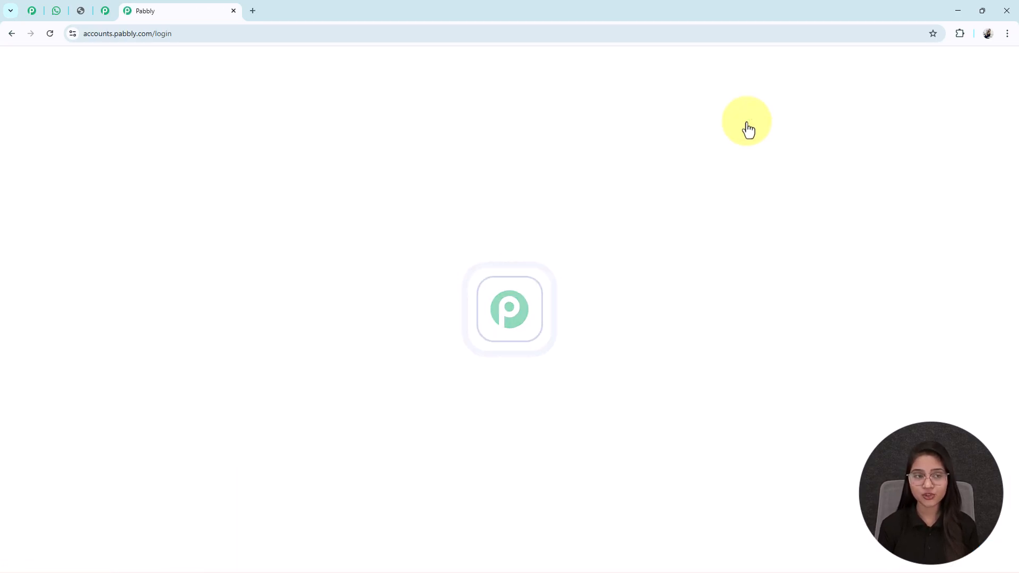
{"action": "left_click_drag", "start_coordinate": [363, 240], "coordinate": [469, 258]}
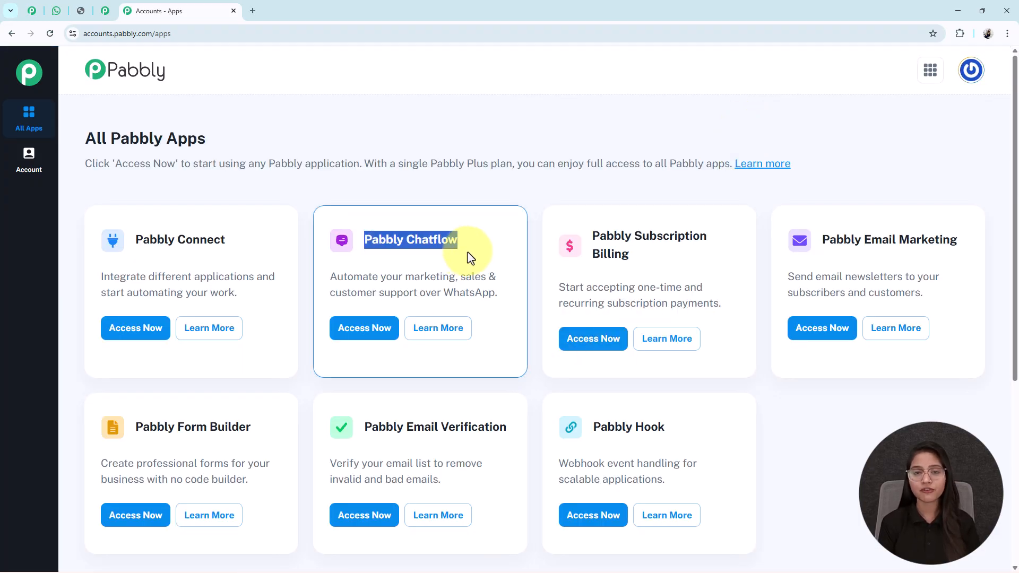
{"action": "left_click", "coordinate": [364, 329]}
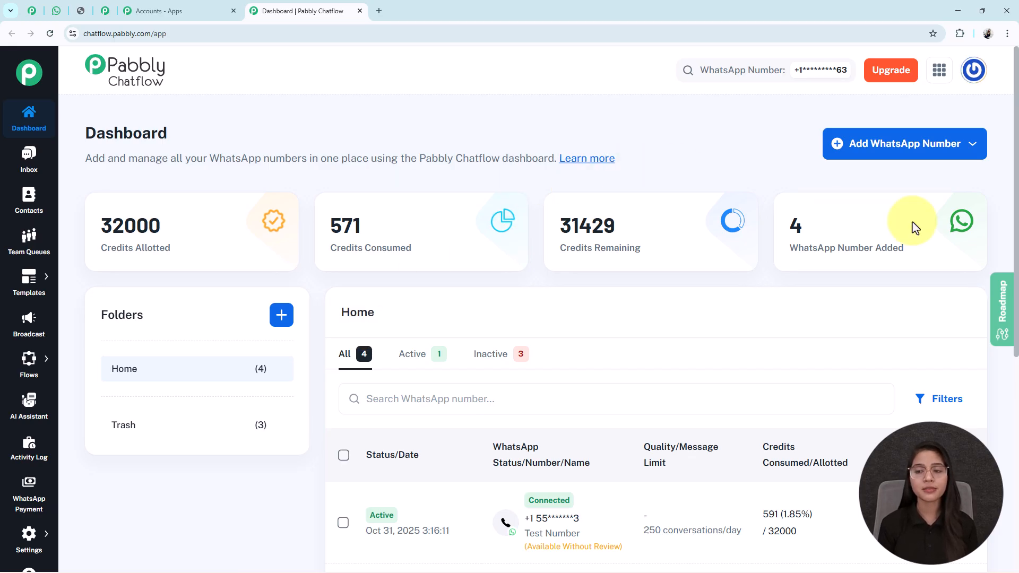
Review the connection options for adding a WhatsApp number and the sections available in the app.
{"action": "left_click", "coordinate": [887, 151]}
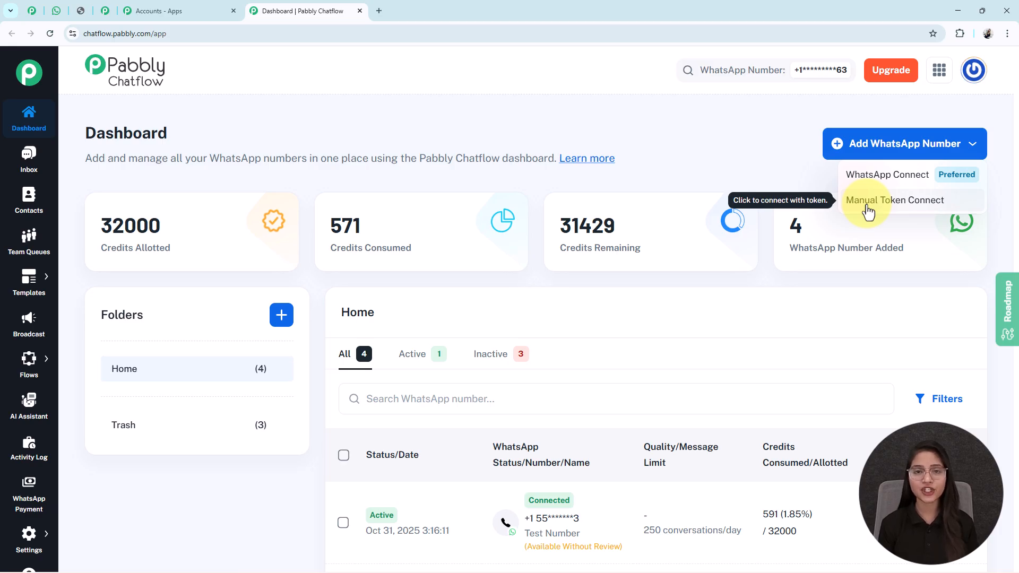
{"action": "left_click", "coordinate": [876, 152]}
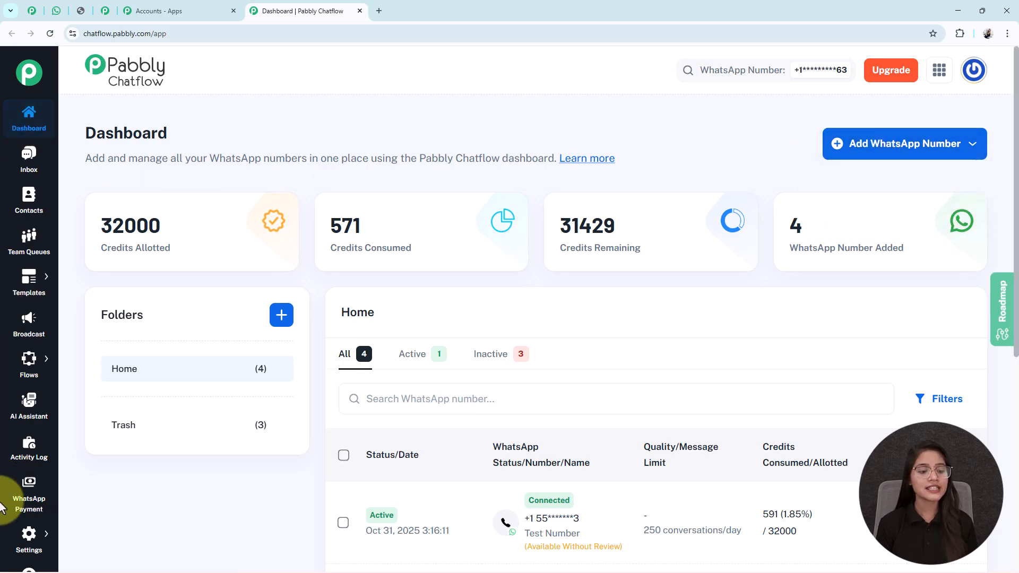
{"action": "scroll", "coordinate": [16, 530], "scroll_direction": "down", "scroll_amount": 1}
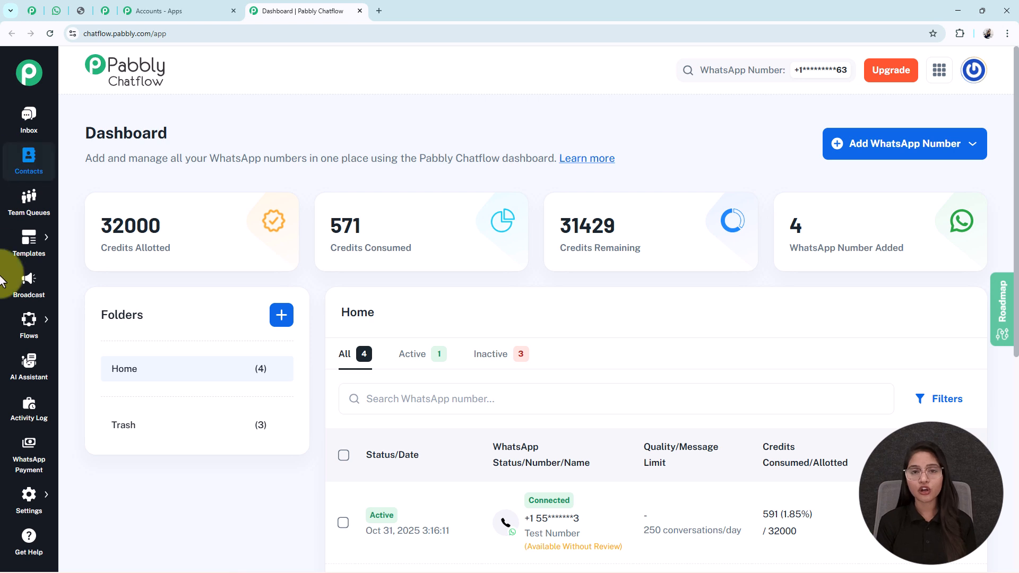
{"action": "left_click", "coordinate": [6, 498]}
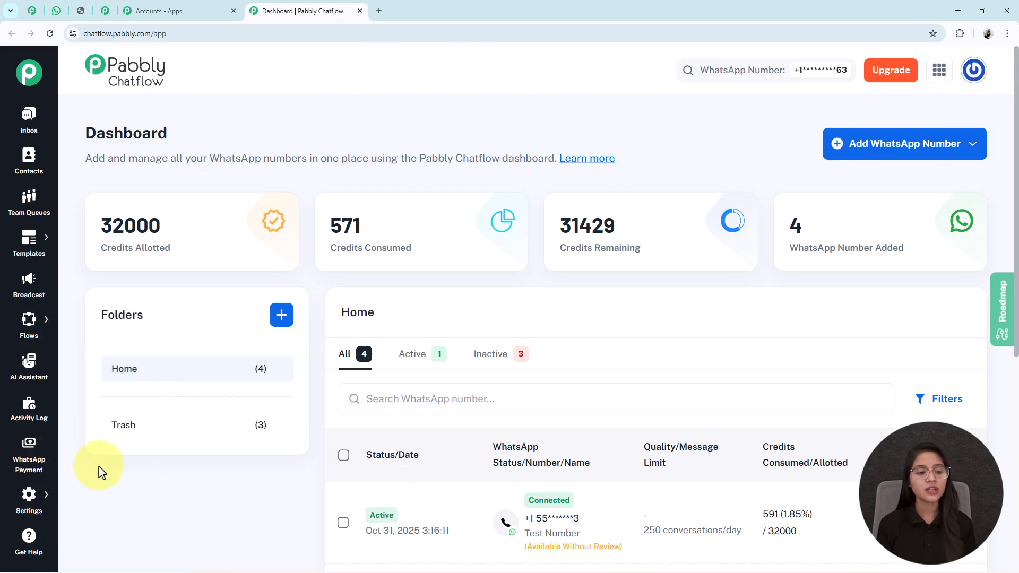
Go to the Flow Builder and add a new flow, shifting its Trigger node slightly up on the canvas.
{"action": "left_click", "coordinate": [29, 325]}
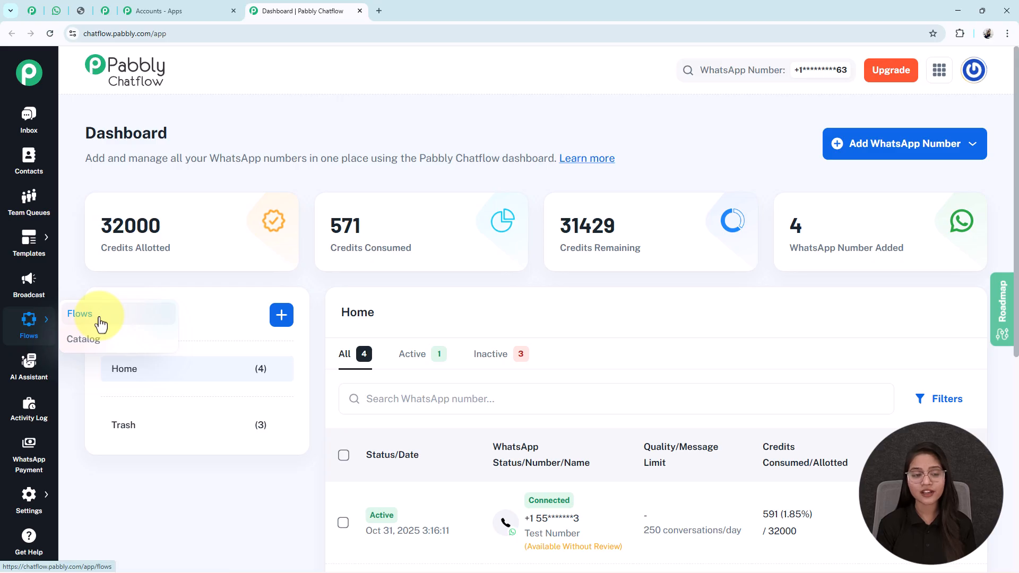
{"action": "left_click", "coordinate": [101, 323]}
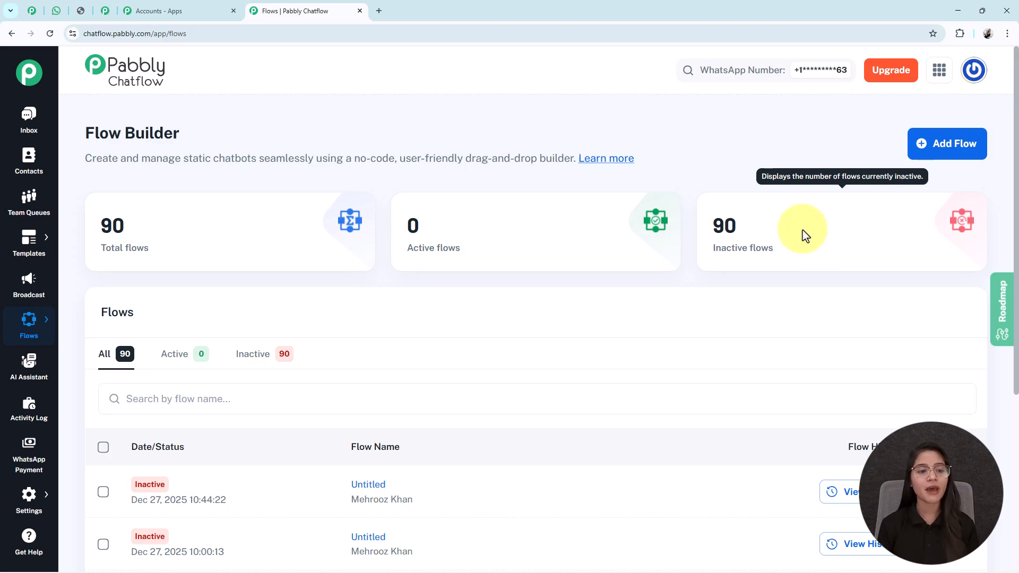
{"action": "left_click_drag", "start_coordinate": [180, 136], "coordinate": [70, 142]}
{"action": "left_click", "coordinate": [316, 107]}
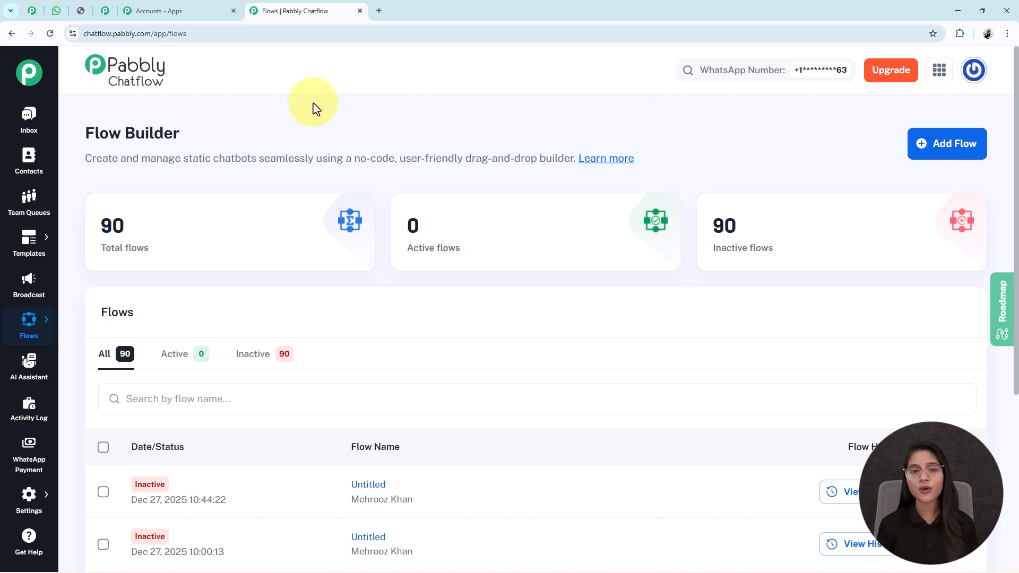
{"action": "left_click", "coordinate": [949, 156]}
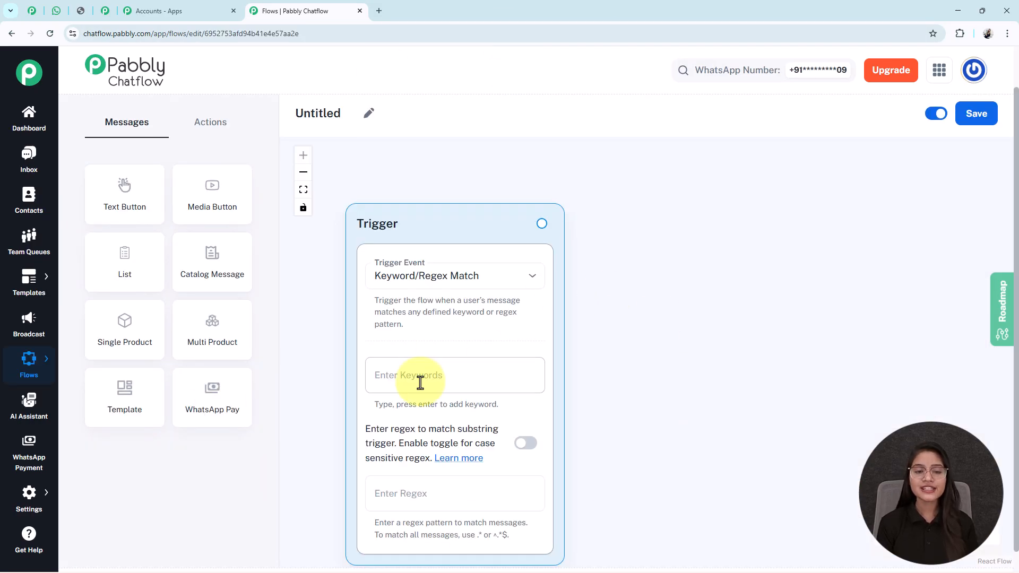
{"action": "left_click_drag", "start_coordinate": [423, 223], "coordinate": [412, 180]}
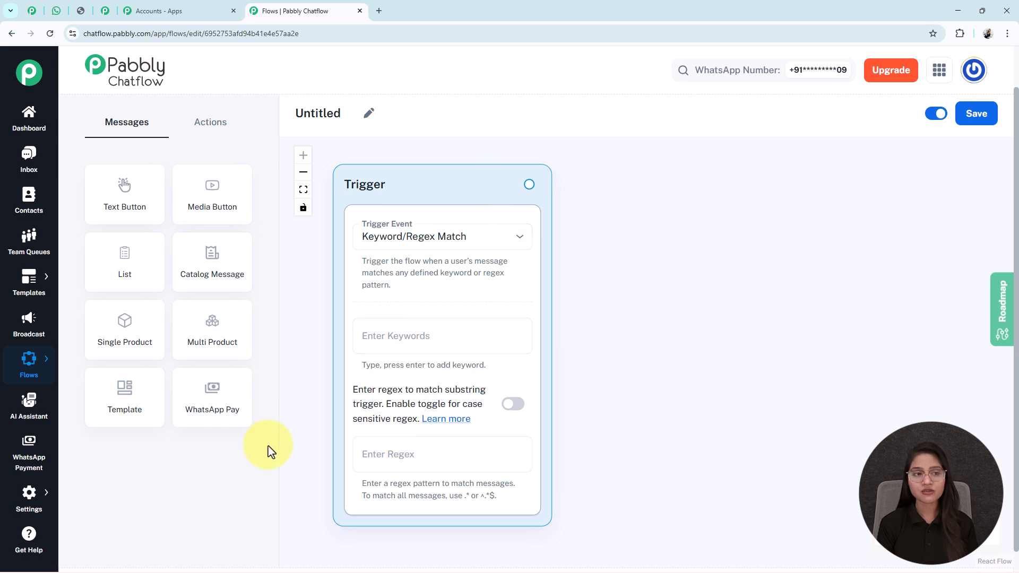
Rename the untitled flow as "Simplify Solar Service Bookings with a WhatsApp Chatbot".
{"action": "left_click", "coordinate": [369, 113]}
{"action": "left_click_drag", "start_coordinate": [363, 123], "coordinate": [300, 127]}
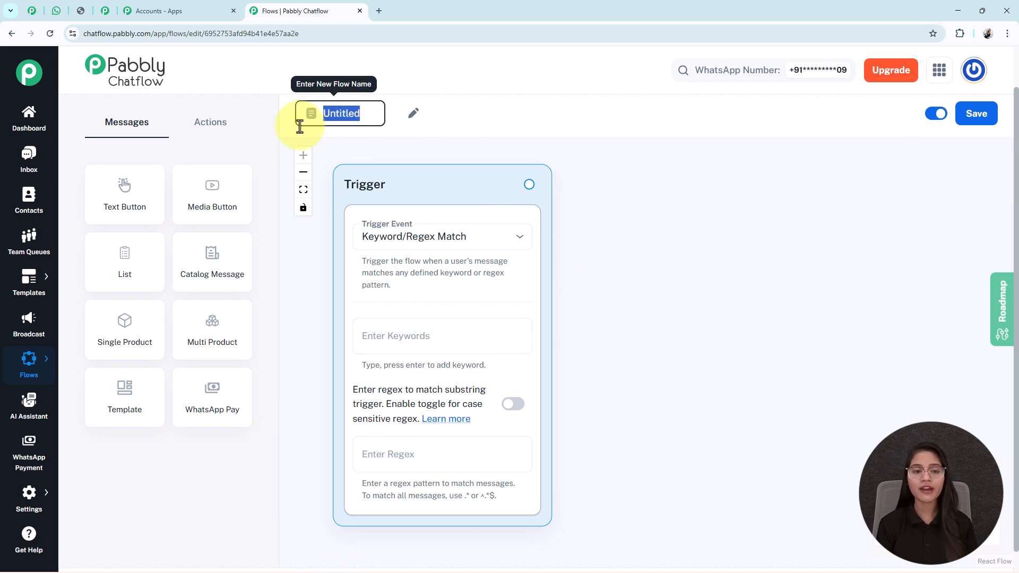
{"action": "type", "text": "Simplify Solar Service Bookings with a WhatsApp Chatbot"}
{"action": "left_click", "coordinate": [678, 216]}
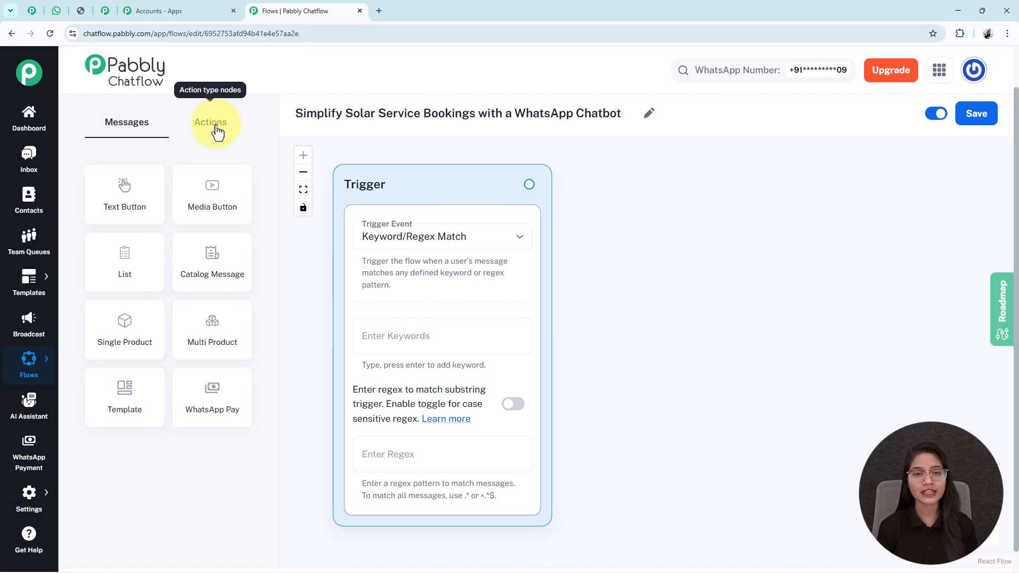
Look through the available action node types, then return to the message node types.
{"action": "left_click", "coordinate": [195, 125]}
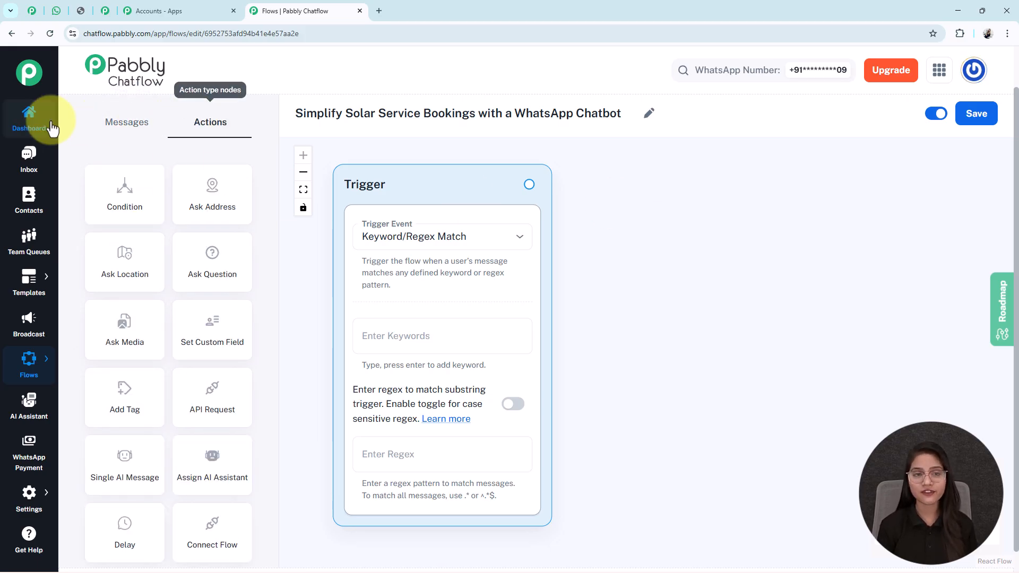
{"action": "left_click", "coordinate": [127, 127]}
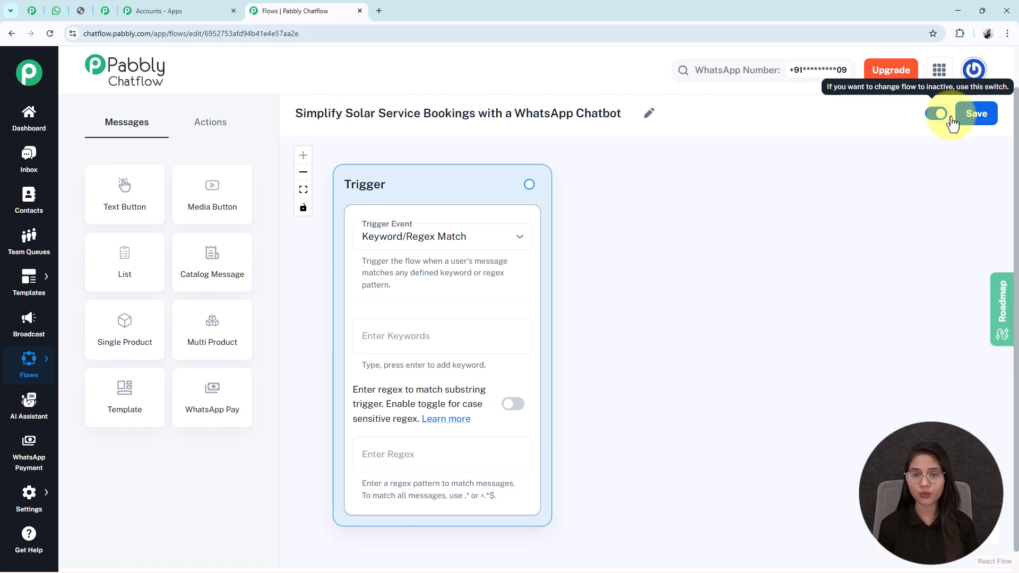
{"action": "left_click", "coordinate": [972, 121]}
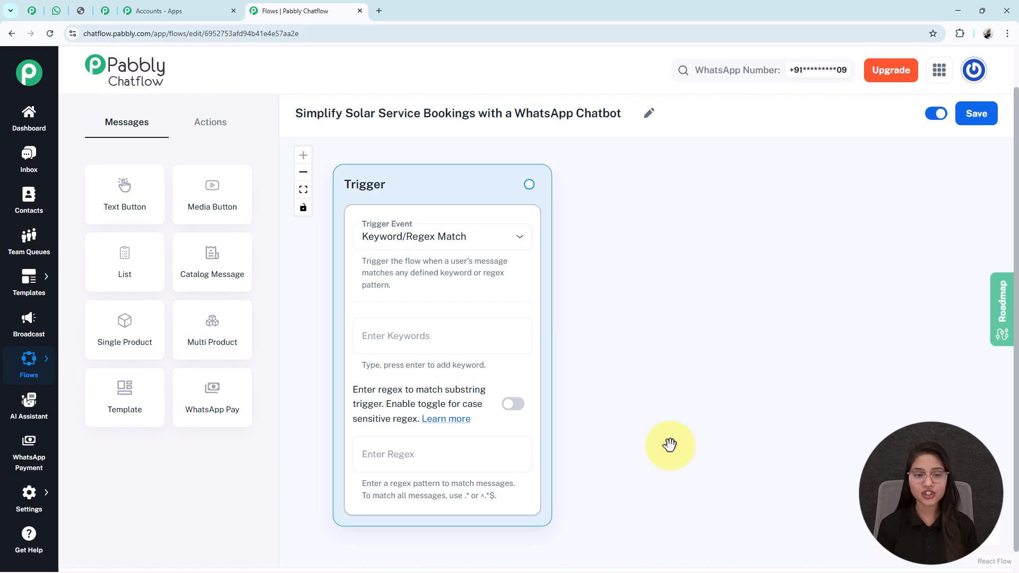
Set the trigger event to Keyword/Regex Match and add the keywords "Hi" and "Hello".
{"action": "left_click", "coordinate": [432, 248]}
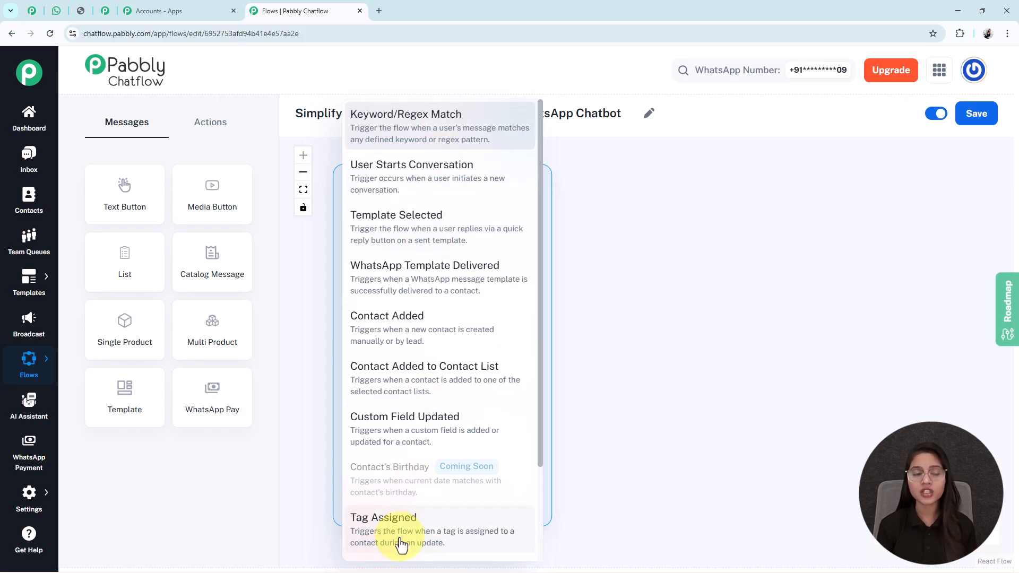
{"action": "left_click", "coordinate": [406, 139]}
{"action": "left_click", "coordinate": [382, 336]}
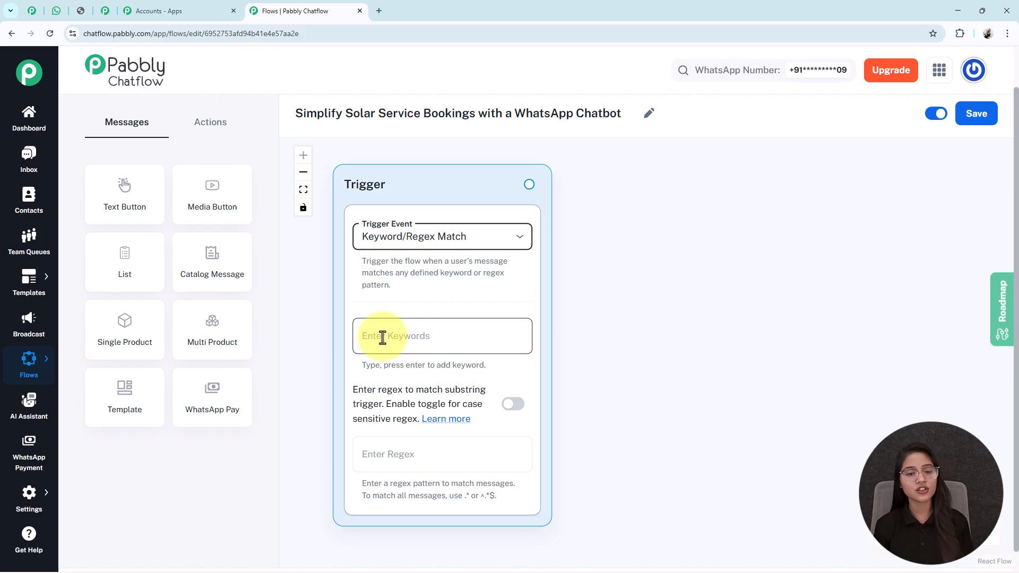
{"action": "left_click", "coordinate": [382, 336]}
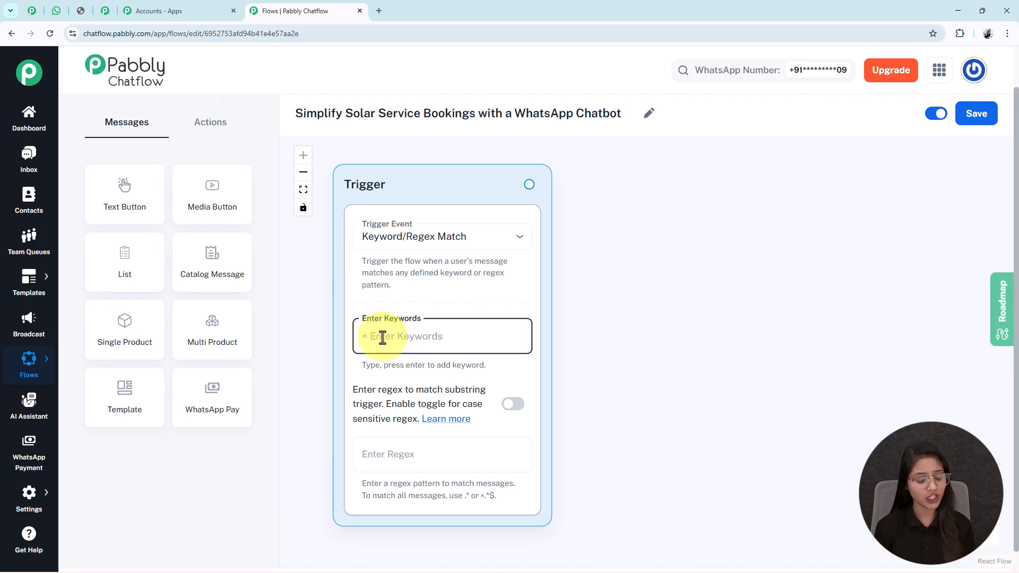
{"action": "type", "text": "Hi"}
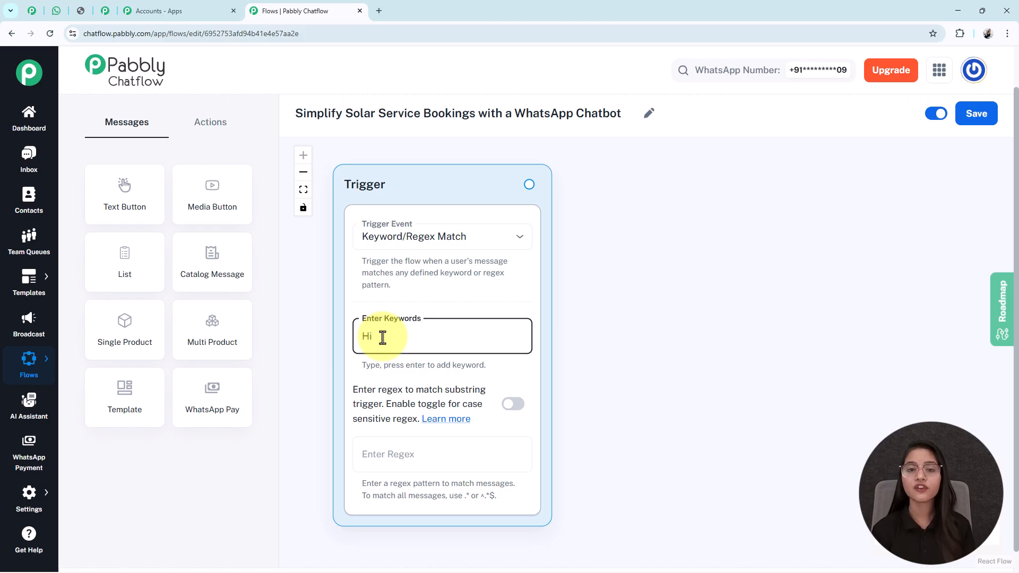
{"action": "key", "text": "Return"}
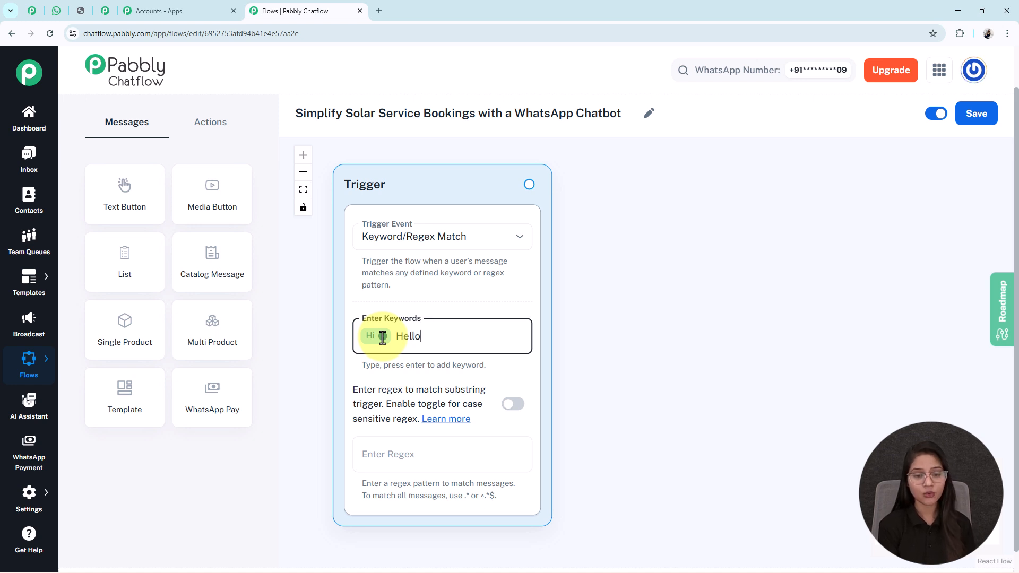
{"action": "key", "text": "Return"}
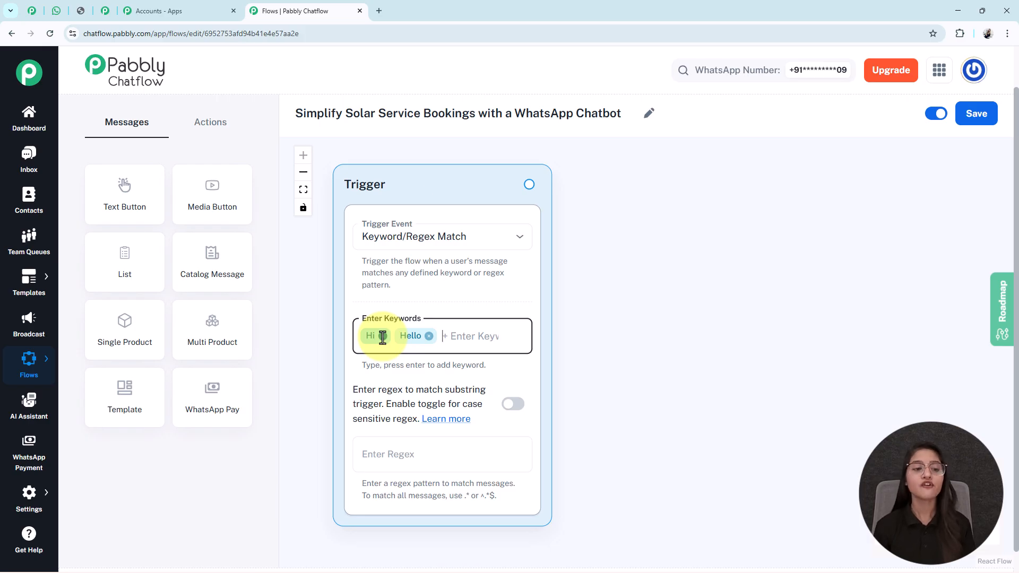
Add a Text Button message node to the flow and place it beside the Trigger node.
{"action": "left_click", "coordinate": [137, 200]}
{"action": "left_click_drag", "start_coordinate": [604, 347], "coordinate": [630, 209]}
{"action": "left_click_drag", "start_coordinate": [915, 295], "coordinate": [730, 303]}
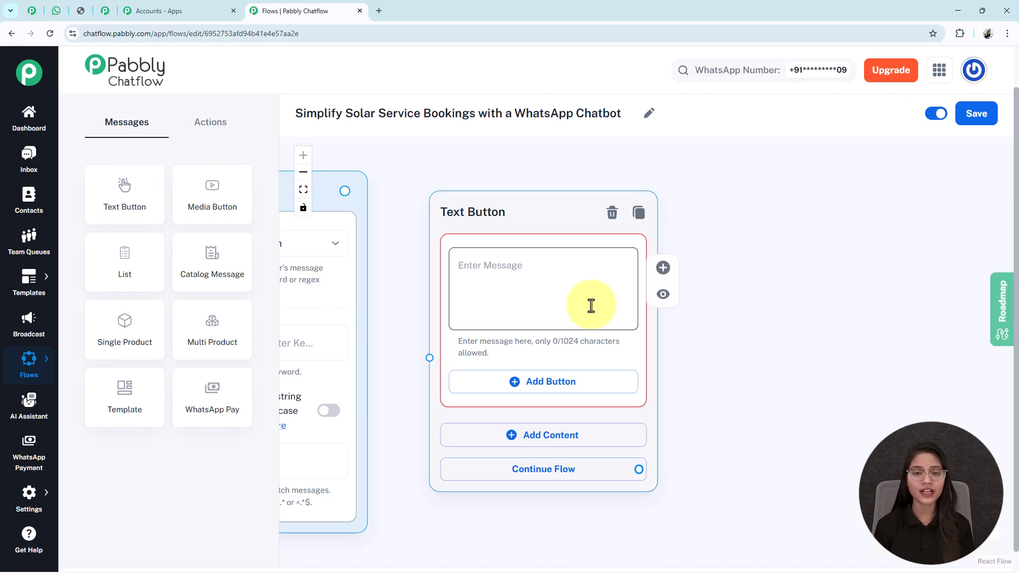
Fill the Text Button message with the SunPower Solar Solutions welcome text, from "*Hello!*" to "*How may I assist you today?*".
{"action": "left_click", "coordinate": [456, 262]}
{"action": "key", "text": "ctrl+v"}
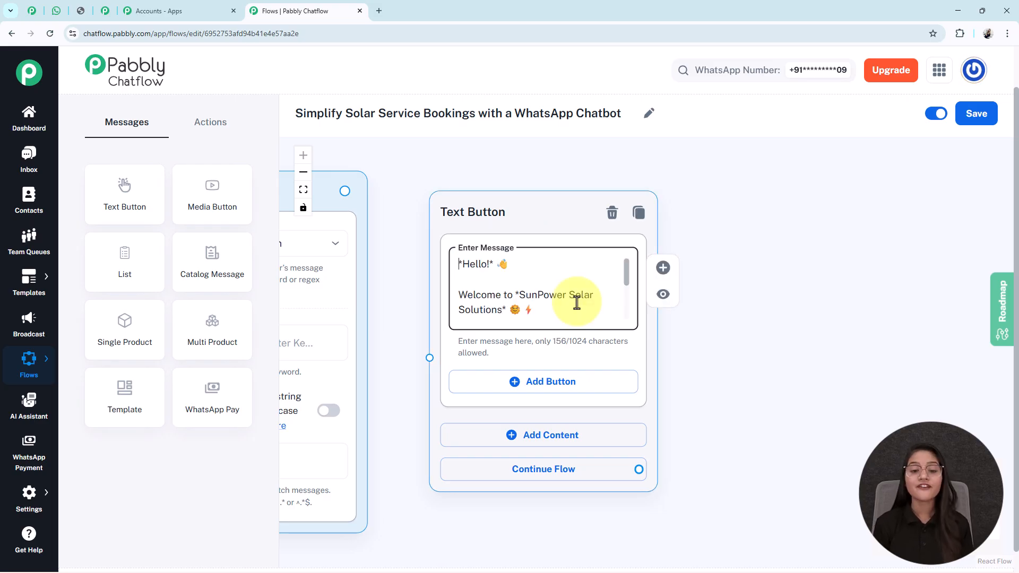
{"action": "scroll", "coordinate": [577, 302], "scroll_direction": "down", "scroll_amount": 3}
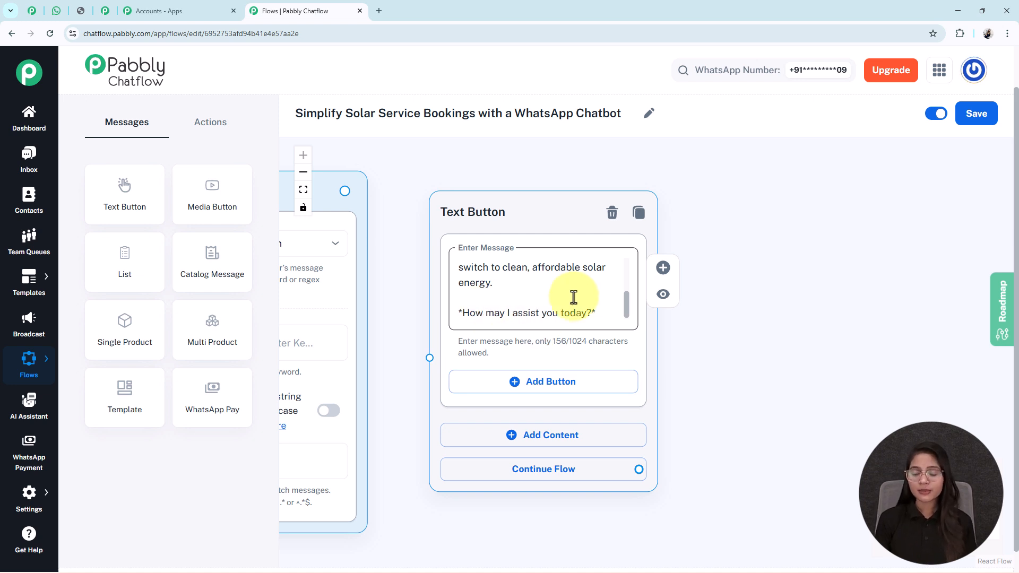
Add a Quick Reply button named "💡 Solar Services" to the Text Button node.
{"action": "left_click", "coordinate": [513, 383]}
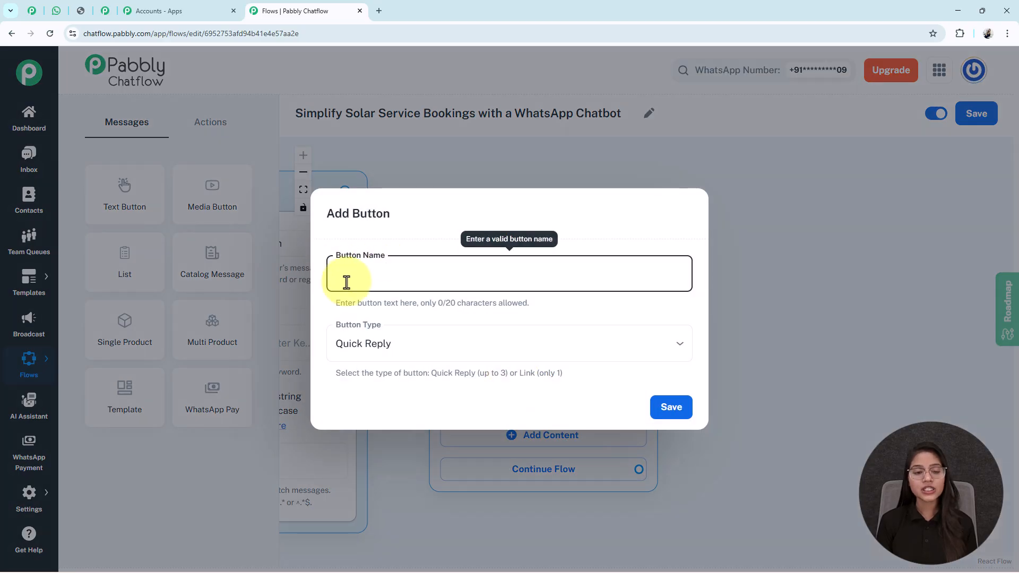
{"action": "type", "text": "💡 Solar Services"}
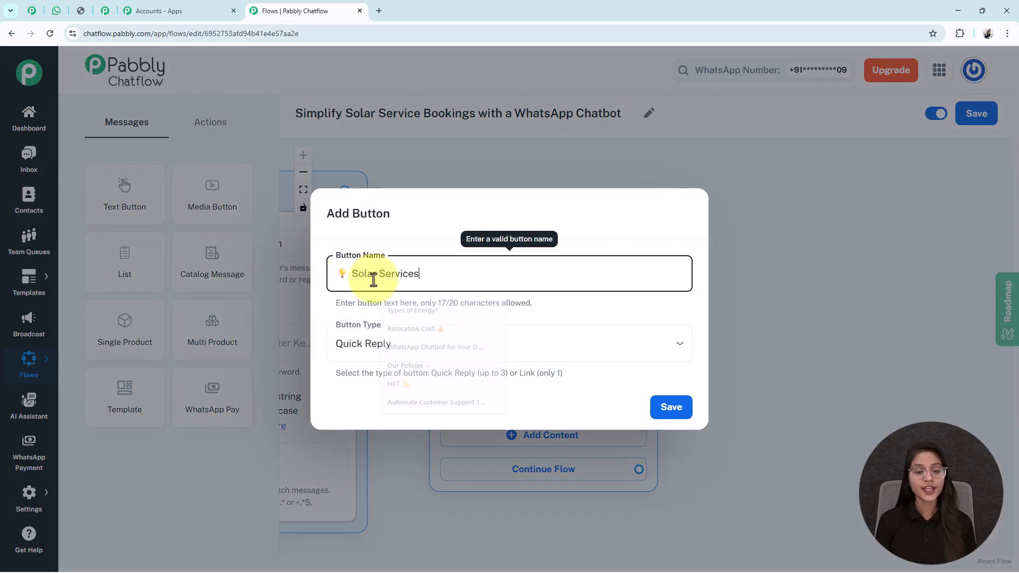
{"action": "left_click", "coordinate": [403, 364]}
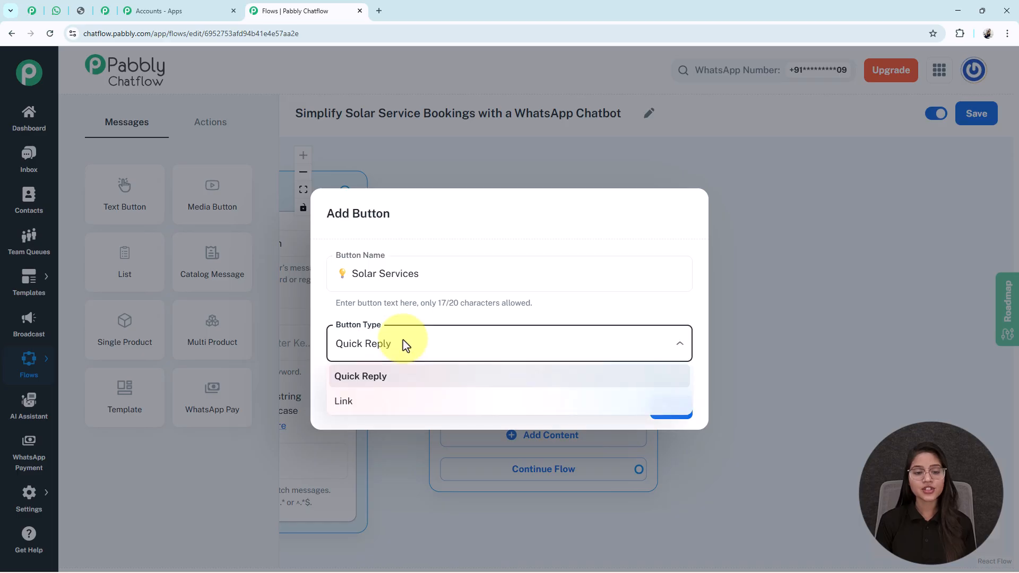
{"action": "left_click", "coordinate": [381, 378]}
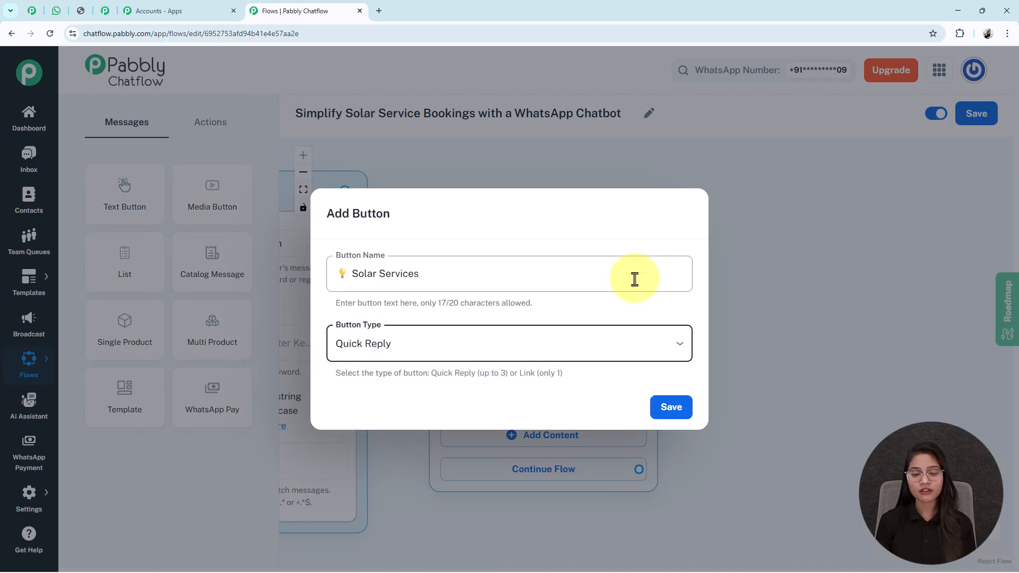
{"action": "left_click", "coordinate": [674, 408]}
Add a second Quick Reply button named "📞 Contact Support" to the Text Button node.
{"action": "scroll", "coordinate": [743, 318], "scroll_direction": "down", "scroll_amount": 3}
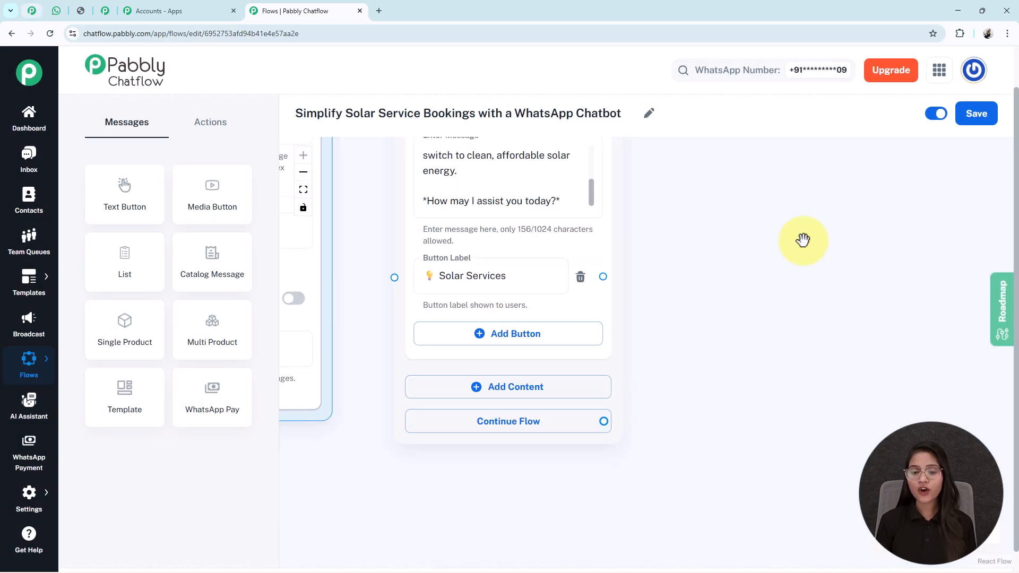
{"action": "left_click", "coordinate": [510, 334]}
{"action": "type", "text": "📞 Contact Support"}
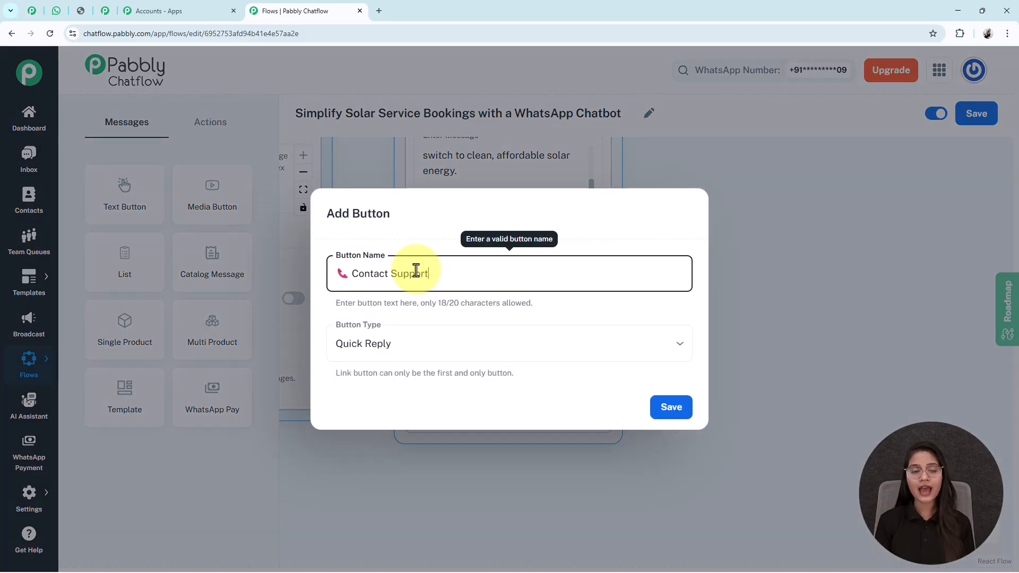
{"action": "left_click", "coordinate": [681, 409]}
Connect the Trigger node's output to the Text Button node.
{"action": "scroll", "coordinate": [706, 382], "scroll_direction": "down", "scroll_amount": 3}
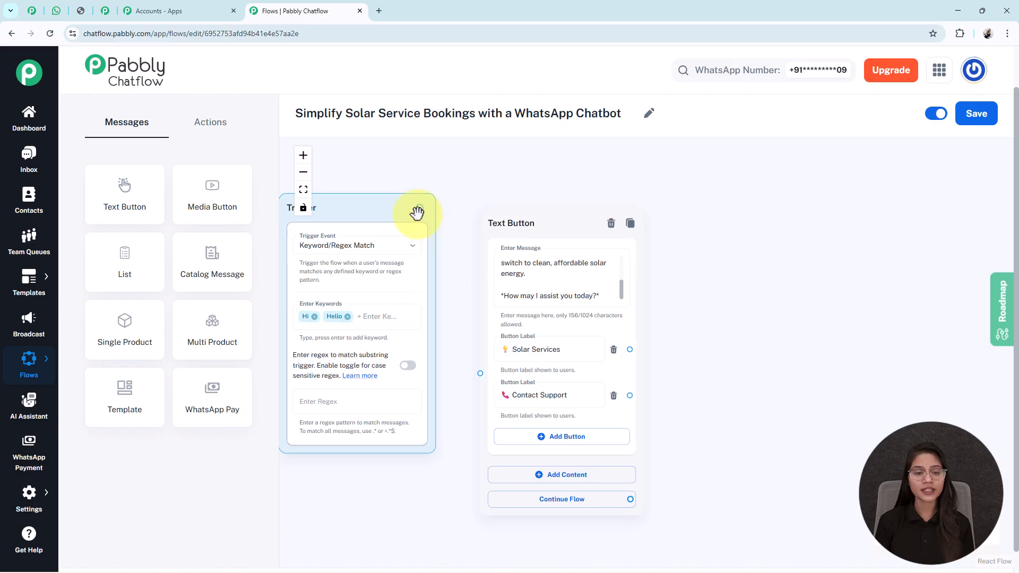
{"action": "left_click_drag", "start_coordinate": [421, 206], "coordinate": [480, 373]}
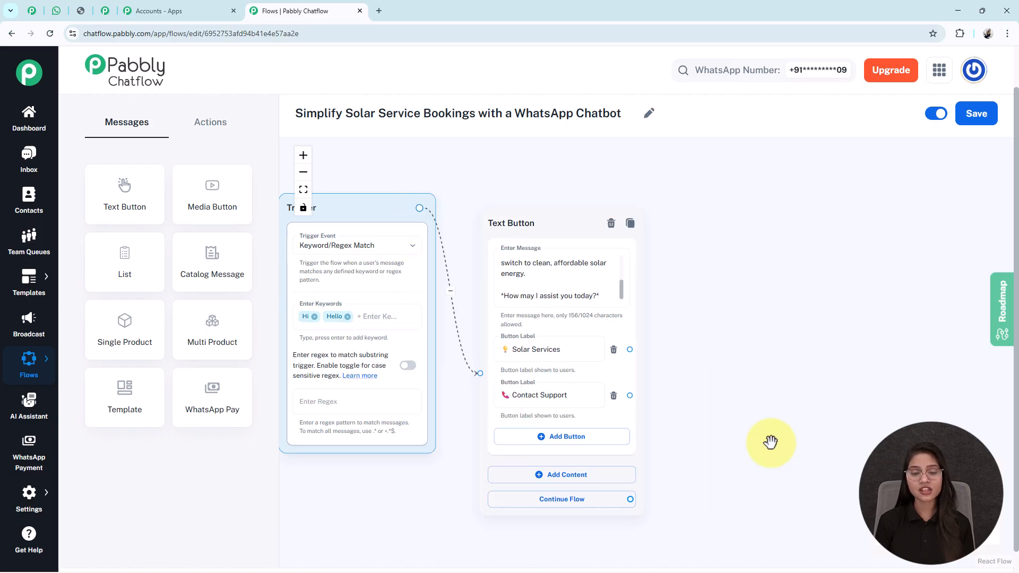
{"action": "scroll", "coordinate": [686, 408], "scroll_direction": "up", "scroll_amount": 3}
{"action": "scroll", "coordinate": [686, 408], "scroll_direction": "down", "scroll_amount": 2}
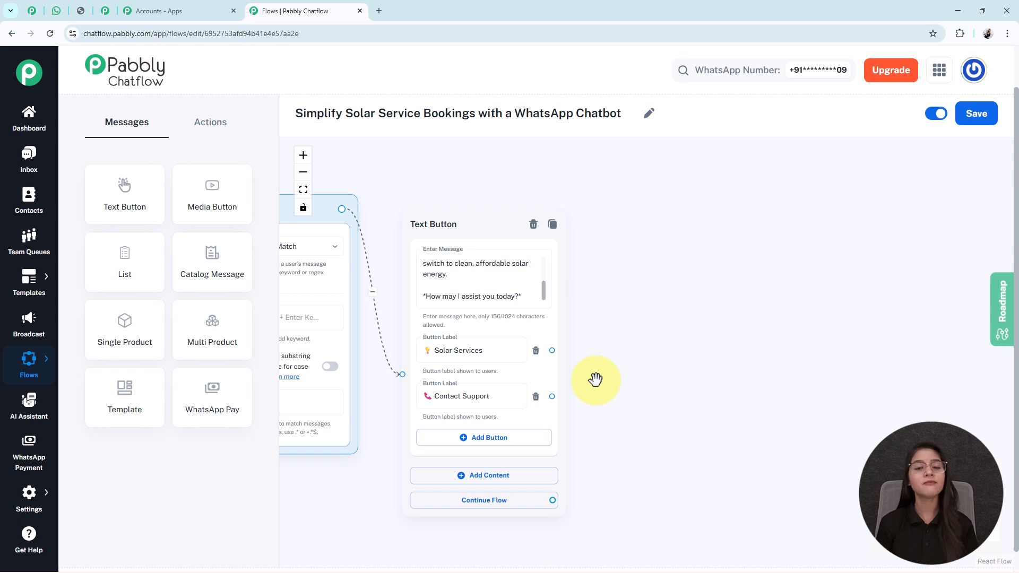
Add a List message node beside the Text Button node with the body "Great choice! 😊 *Please tell us what you're looking for:*".
{"action": "left_click_drag", "start_coordinate": [109, 256], "coordinate": [721, 191]}
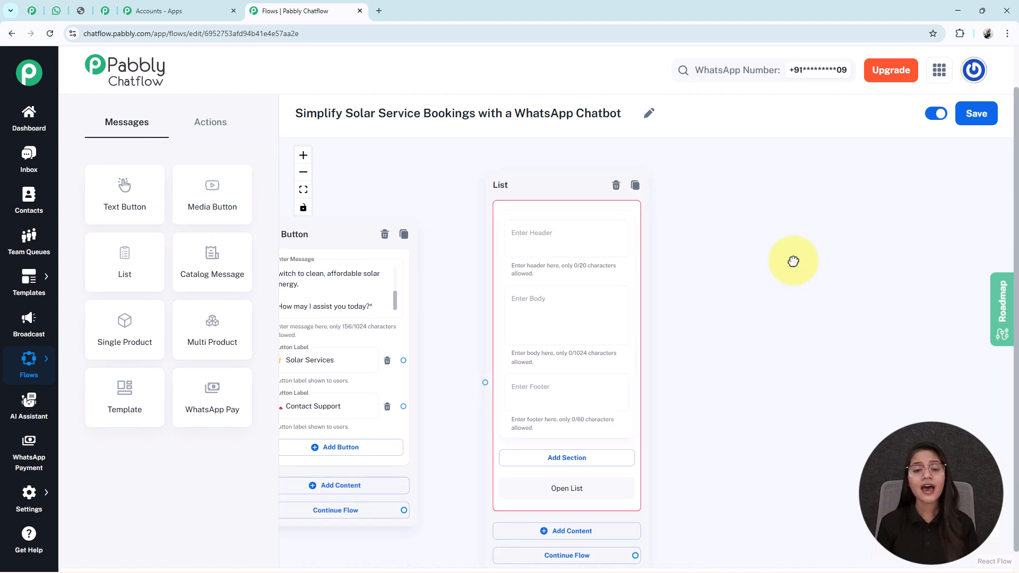
{"action": "scroll", "coordinate": [698, 335], "scroll_direction": "up", "scroll_amount": 1}
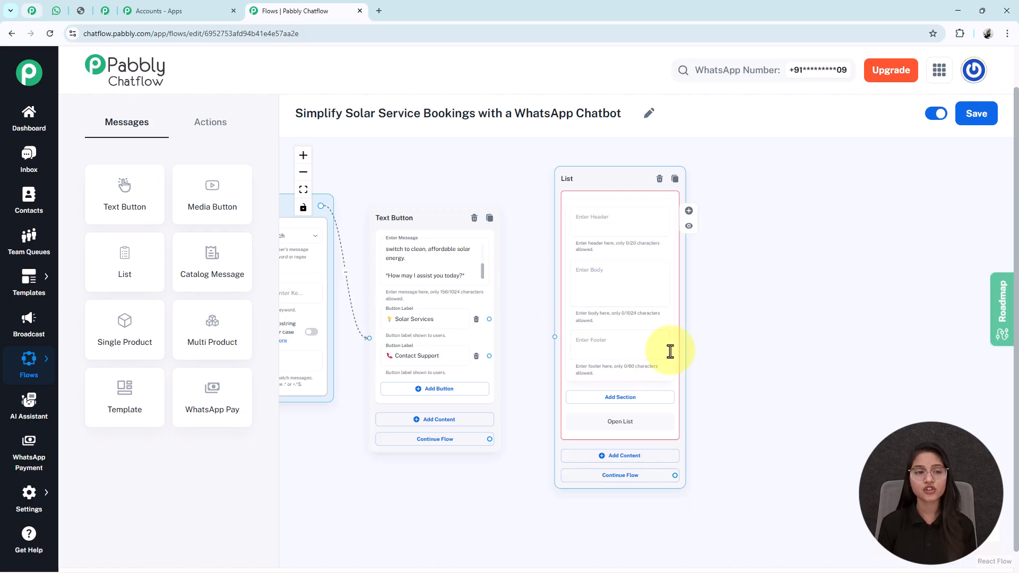
{"action": "left_click", "coordinate": [610, 269]}
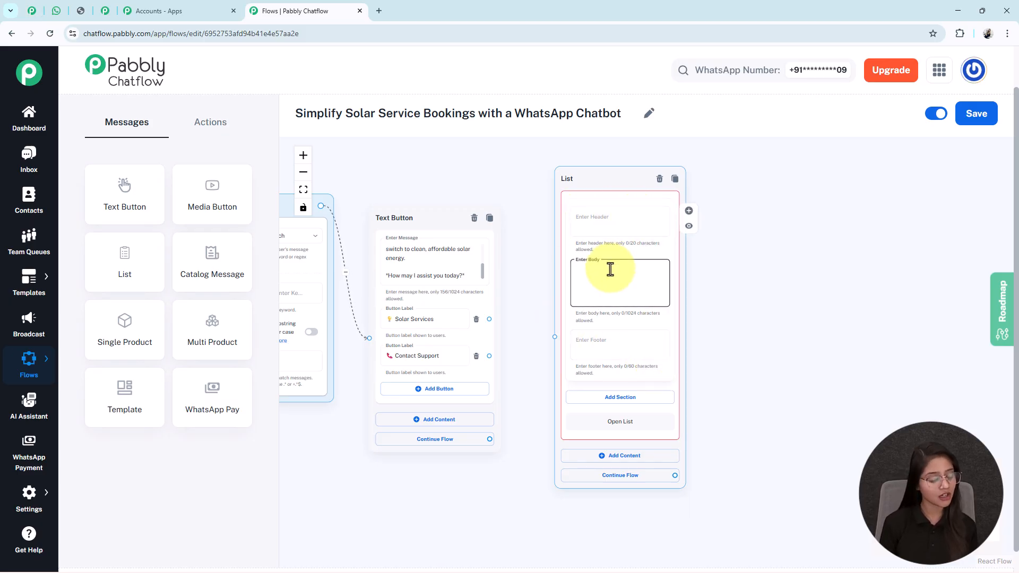
{"action": "scroll", "coordinate": [610, 269], "scroll_direction": "up", "scroll_amount": 5}
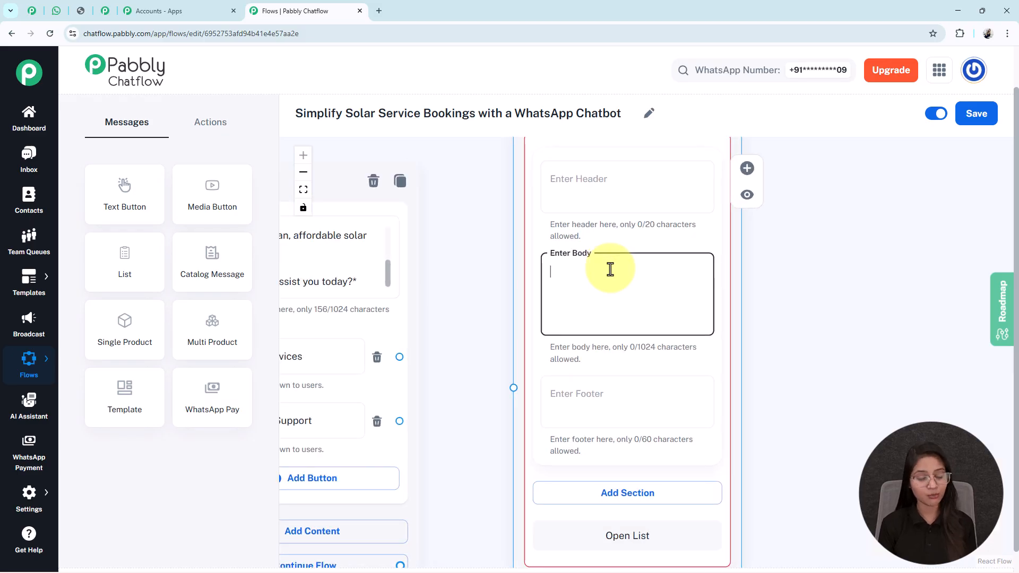
{"action": "type", "text": "Great choice! 😊 *Please tell us what you’re looking for:*"}
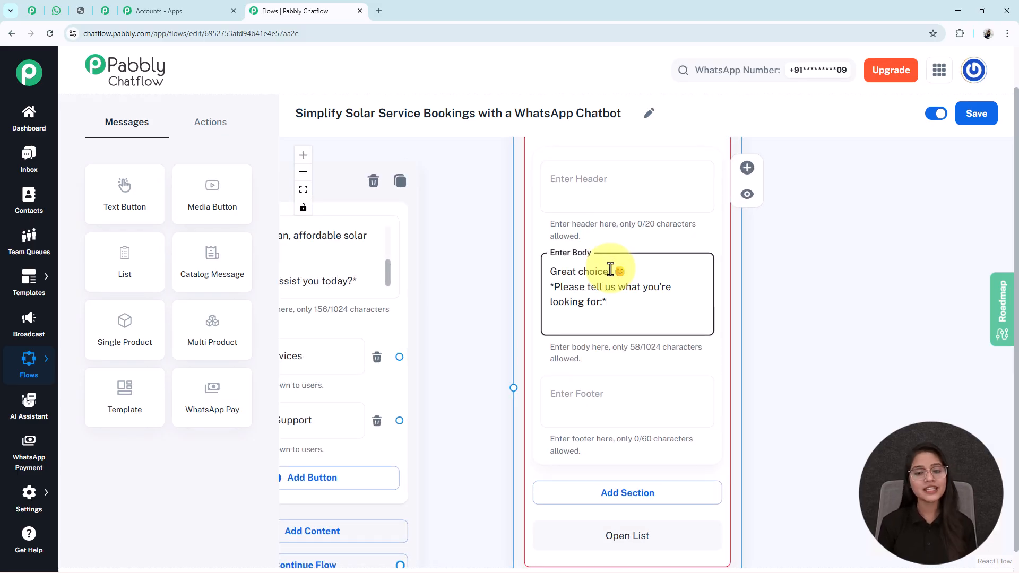
{"action": "scroll", "coordinate": [610, 269], "scroll_direction": "down", "scroll_amount": 5}
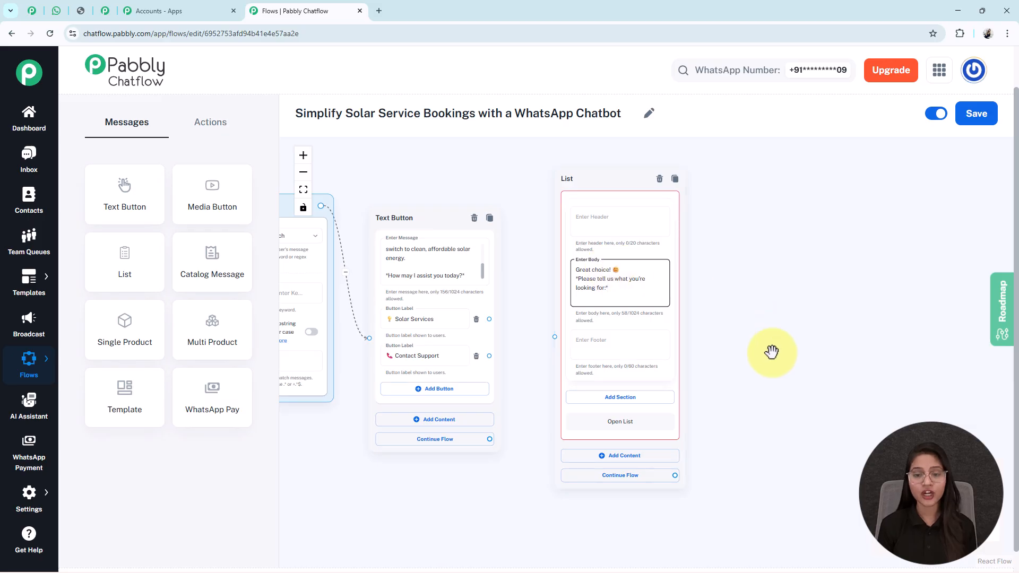
Add a section titled "Service Types" to the List node.
{"action": "left_click_drag", "start_coordinate": [770, 352], "coordinate": [719, 346]}
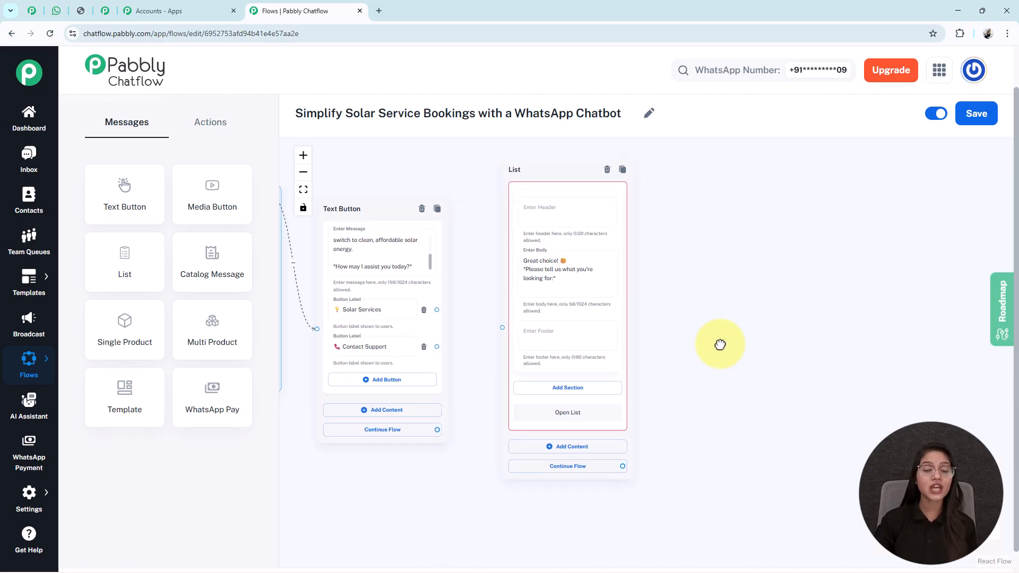
{"action": "left_click", "coordinate": [568, 389]}
{"action": "left_click", "coordinate": [551, 404]}
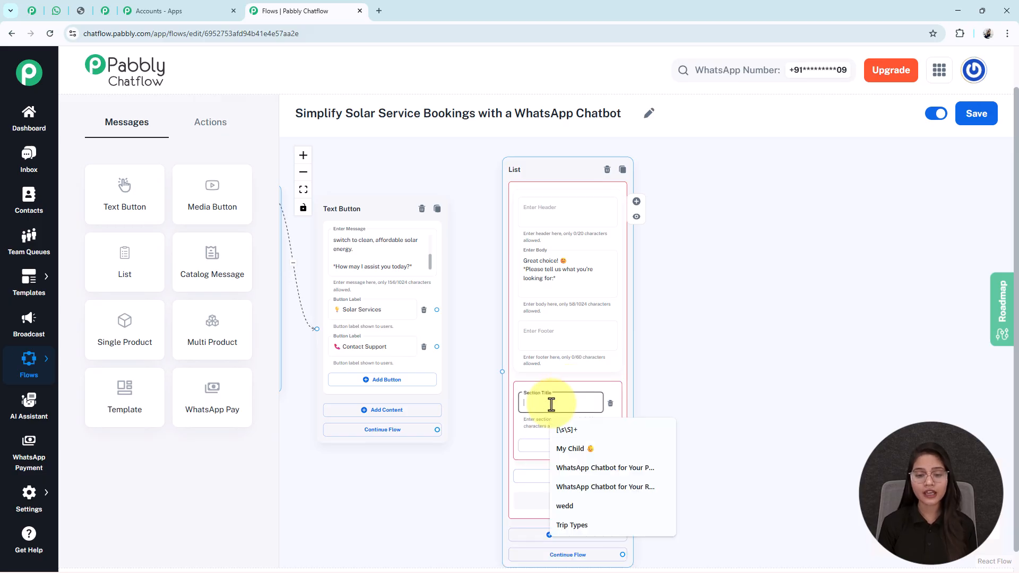
{"action": "type", "text": "Ser"}
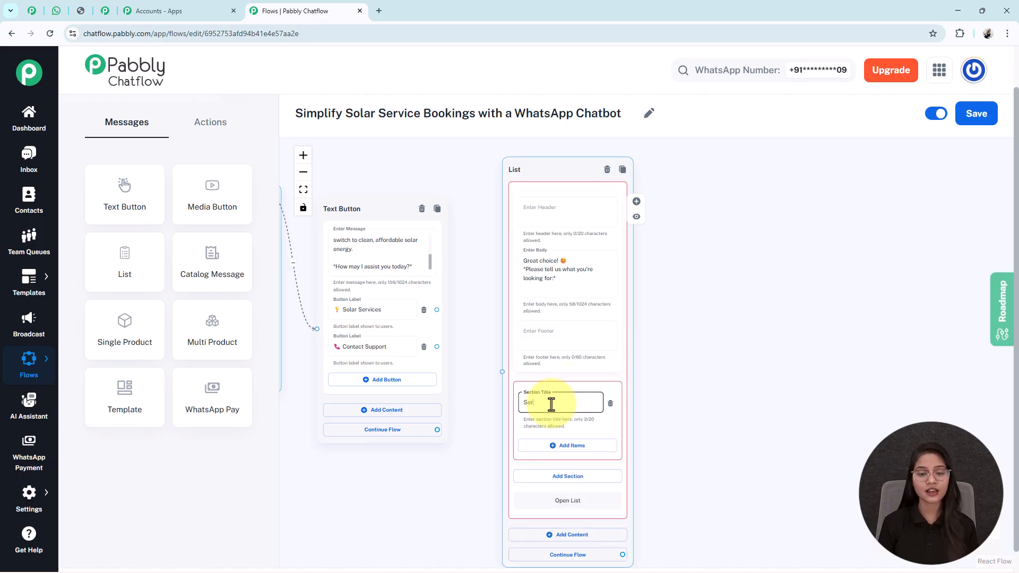
{"action": "type", "text": "vice Types"}
{"action": "left_click", "coordinate": [689, 491]}
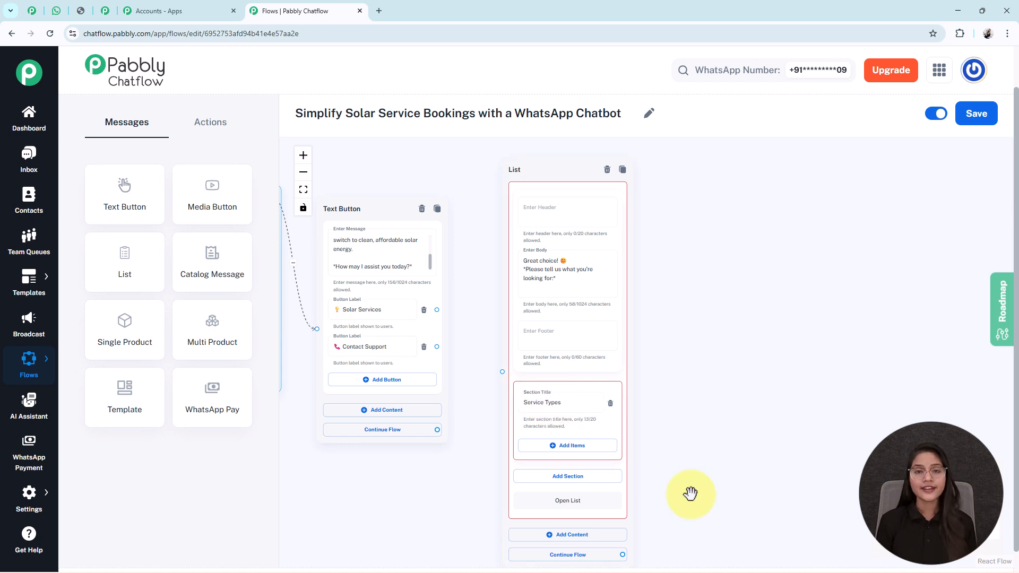
Add four blank items to the Service Types section of the List node.
{"action": "scroll", "coordinate": [675, 439], "scroll_direction": "down", "scroll_amount": 3}
{"action": "left_click", "coordinate": [525, 334]}
{"action": "left_click", "coordinate": [549, 446]}
{"action": "scroll", "coordinate": [657, 284], "scroll_direction": "down", "scroll_amount": 2}
{"action": "scroll", "coordinate": [657, 284], "scroll_direction": "down", "scroll_amount": 2}
{"action": "left_click", "coordinate": [534, 361]}
{"action": "scroll", "coordinate": [662, 360], "scroll_direction": "down", "scroll_amount": 3}
{"action": "left_click", "coordinate": [534, 354]}
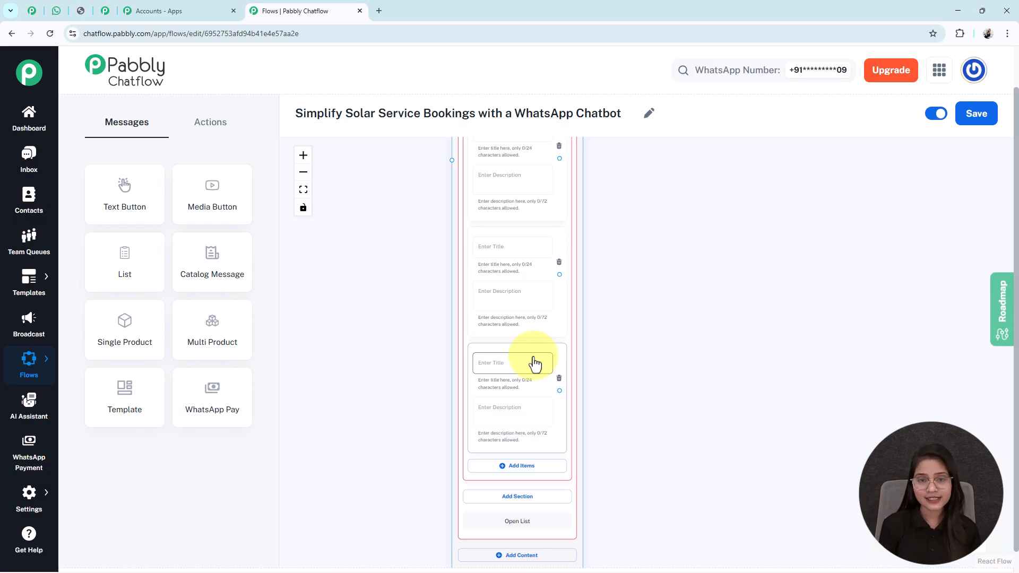
Look over the titles of the four items in the List node's Service Types section.
{"action": "scroll", "coordinate": [492, 456], "scroll_direction": "down", "scroll_amount": 3}
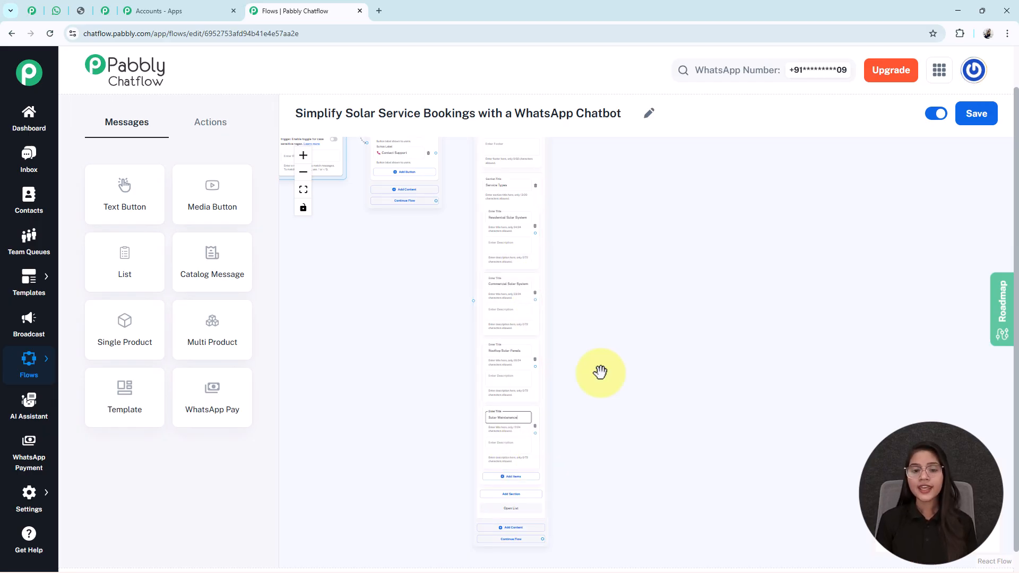
{"action": "scroll", "coordinate": [601, 372], "scroll_direction": "up", "scroll_amount": 3}
{"action": "left_click_drag", "start_coordinate": [578, 325], "coordinate": [600, 539]}
{"action": "scroll", "coordinate": [596, 463], "scroll_direction": "up", "scroll_amount": 2}
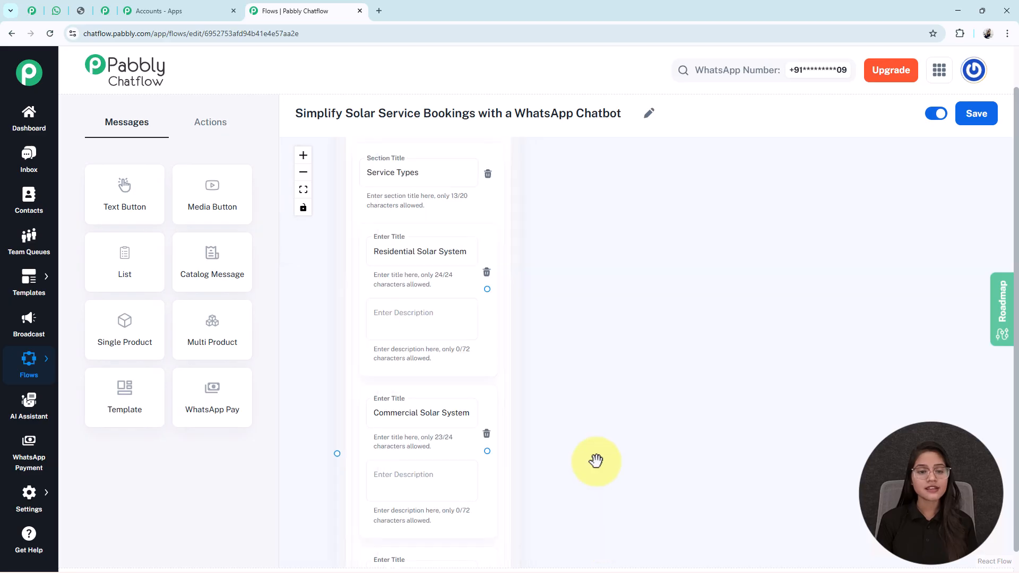
{"action": "left_click_drag", "start_coordinate": [596, 454], "coordinate": [639, 371]}
{"action": "scroll", "coordinate": [638, 369], "scroll_direction": "down", "scroll_amount": 2}
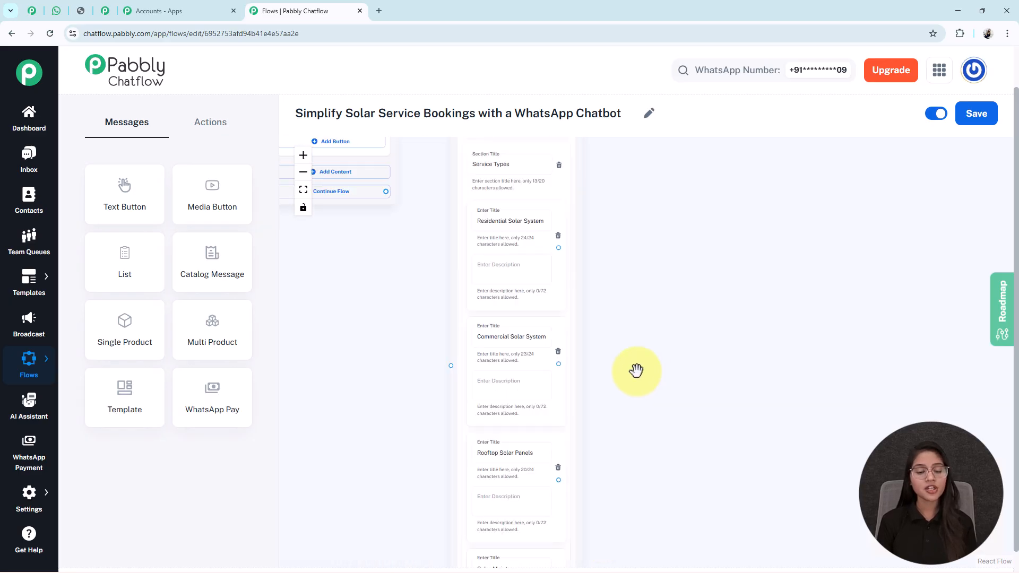
{"action": "left_click_drag", "start_coordinate": [648, 417], "coordinate": [625, 322]}
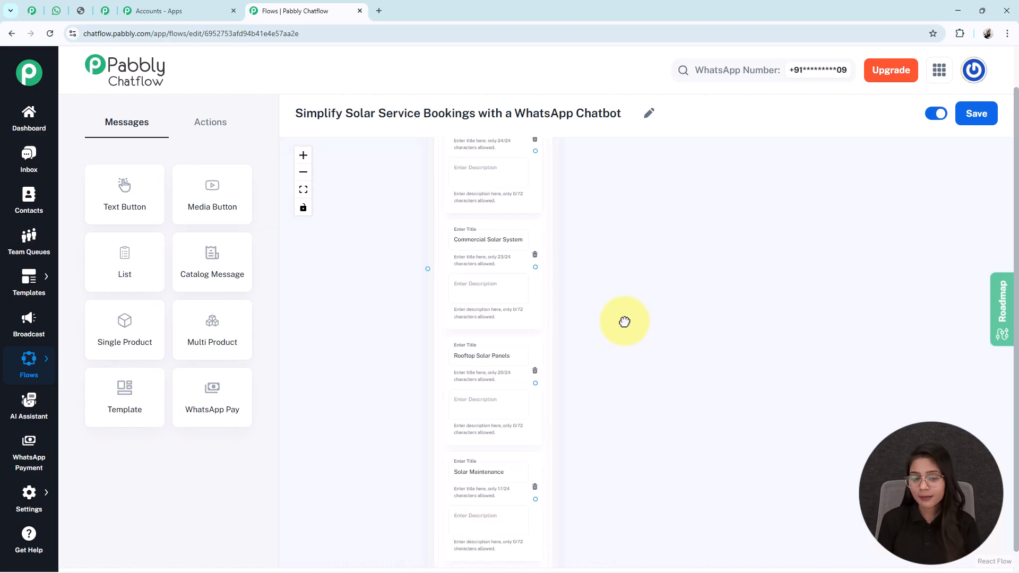
Connect the Solar Services button of the Text Button node to the List node.
{"action": "scroll", "coordinate": [528, 380], "scroll_direction": "down", "scroll_amount": 2}
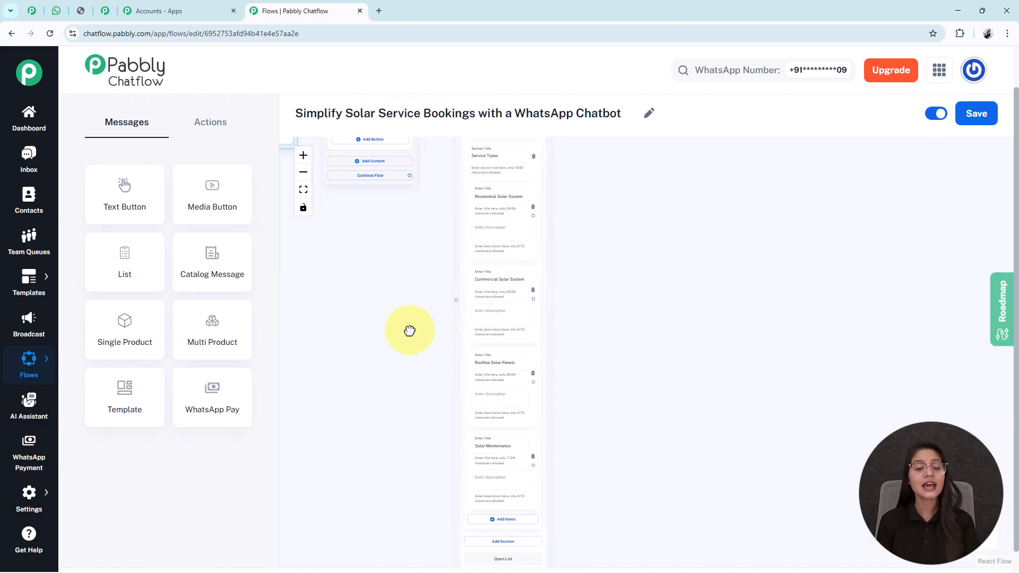
{"action": "left_click_drag", "start_coordinate": [407, 323], "coordinate": [436, 452]}
{"action": "left_click_drag", "start_coordinate": [437, 219], "coordinate": [482, 429]}
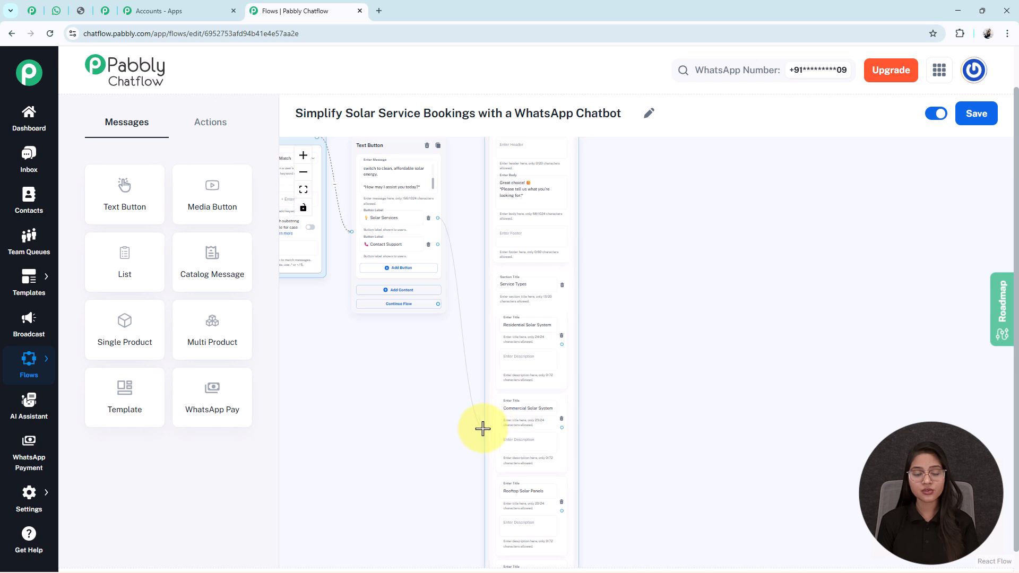
Add a Set Custom Field action node beside the List node.
{"action": "scroll", "coordinate": [549, 353], "scroll_direction": "down", "scroll_amount": 3}
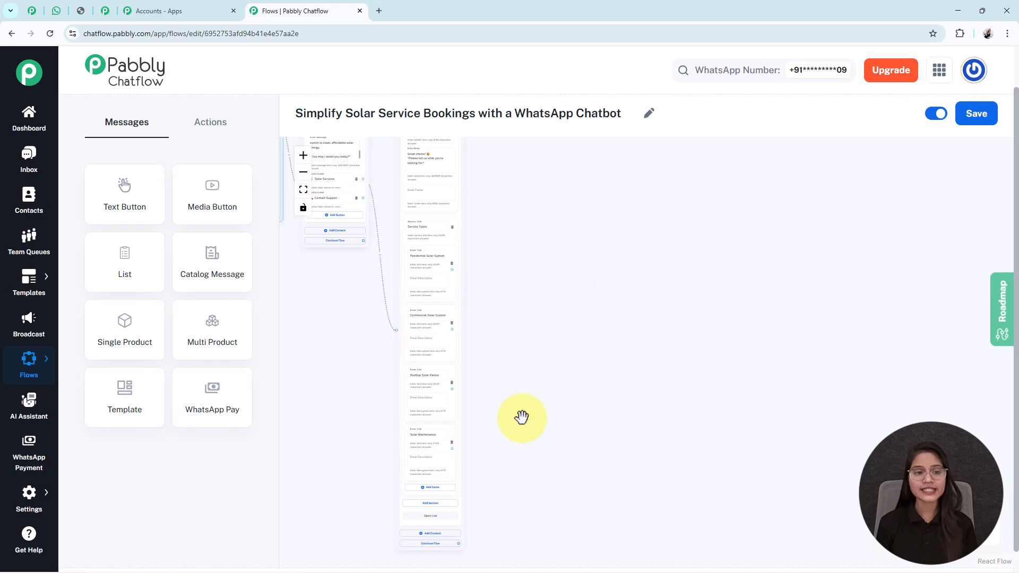
{"action": "left_click", "coordinate": [208, 123]}
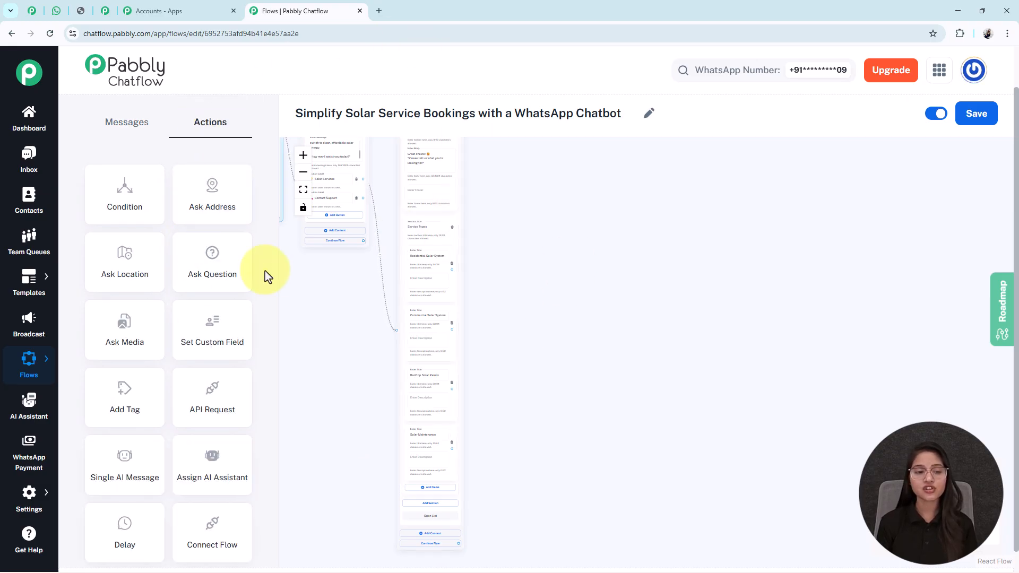
{"action": "left_click_drag", "start_coordinate": [212, 346], "coordinate": [597, 304]}
{"action": "scroll", "coordinate": [597, 304], "scroll_direction": "up", "scroll_amount": 3}
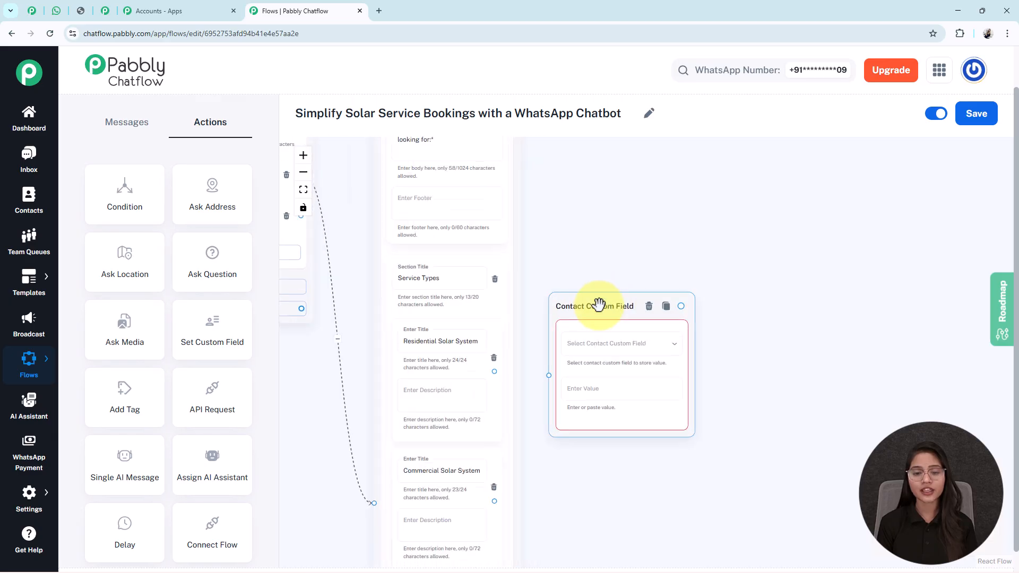
Choose ServiceType as the contact custom field in the Contact Custom Field node.
{"action": "left_click", "coordinate": [597, 348]}
{"action": "scroll", "coordinate": [599, 339], "scroll_direction": "down", "scroll_amount": 6}
{"action": "scroll", "coordinate": [593, 342], "scroll_direction": "down", "scroll_amount": 20}
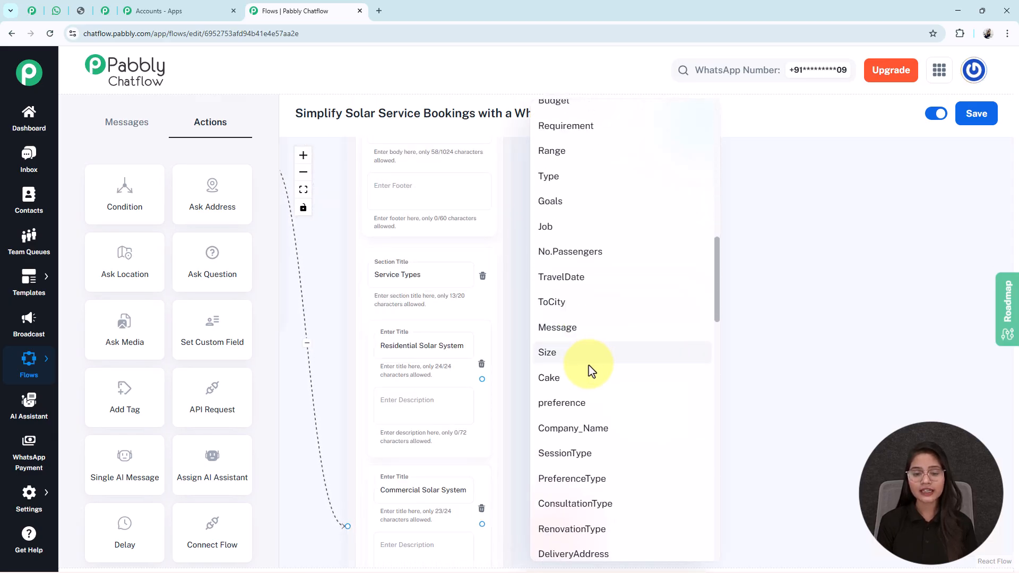
{"action": "scroll", "coordinate": [567, 480], "scroll_direction": "down", "scroll_amount": 3}
{"action": "left_click", "coordinate": [569, 477]}
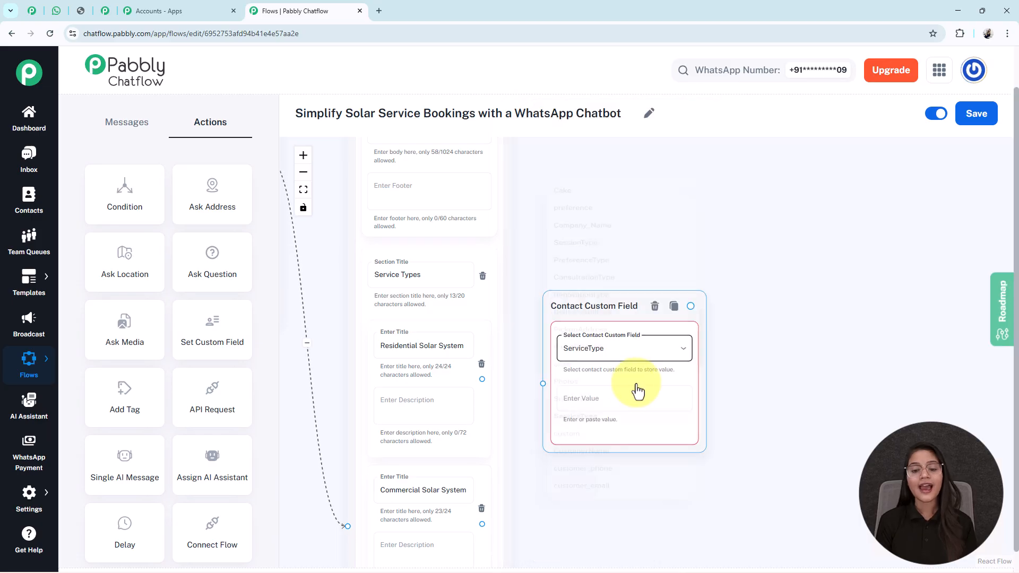
Copy the "Residential Solar System" item title into the value of the Contact Custom Field node.
{"action": "scroll", "coordinate": [666, 427], "scroll_direction": "up", "scroll_amount": 3}
{"action": "left_click_drag", "start_coordinate": [624, 523], "coordinate": [737, 477]}
{"action": "left_click", "coordinate": [411, 266]}
{"action": "key", "text": "ctrl+a"}
{"action": "key", "text": "ctrl+c"}
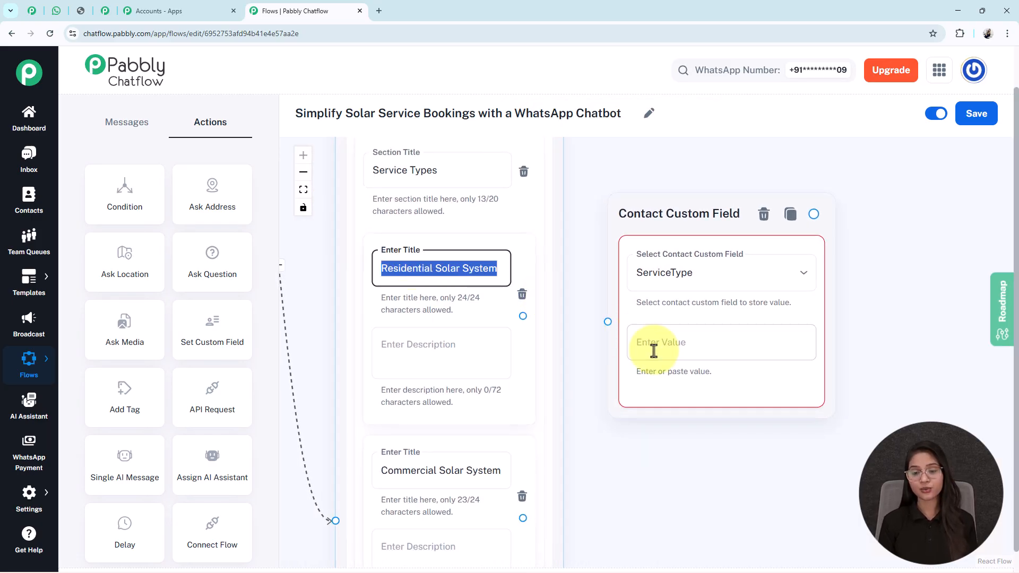
{"action": "left_click", "coordinate": [656, 348]}
{"action": "key", "text": "ctrl+v"}
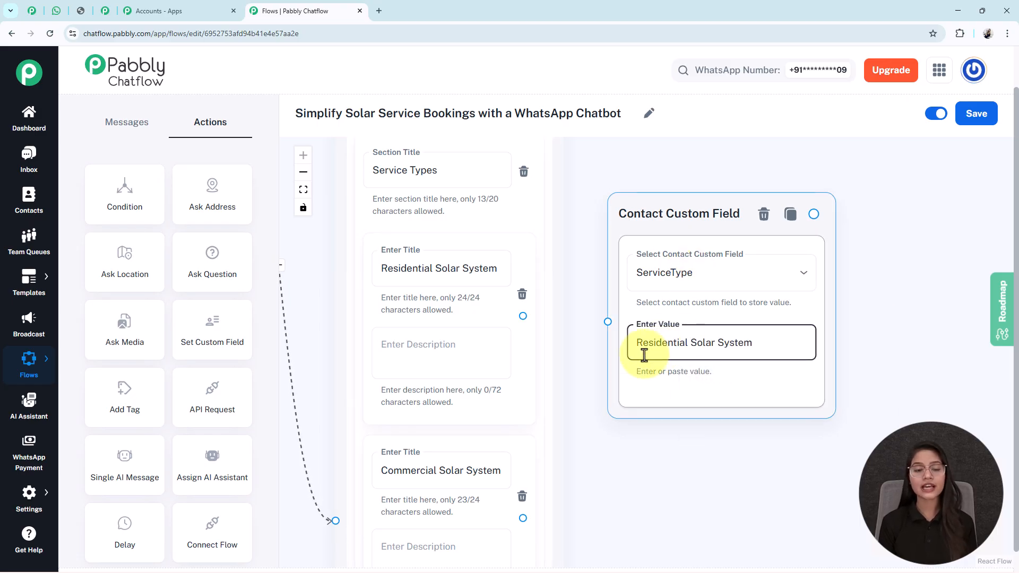
Connect the Residential Solar System list item to the Contact Custom Field node and save the flow.
{"action": "left_click", "coordinate": [662, 233]}
{"action": "left_click_drag", "start_coordinate": [523, 318], "coordinate": [607, 323]}
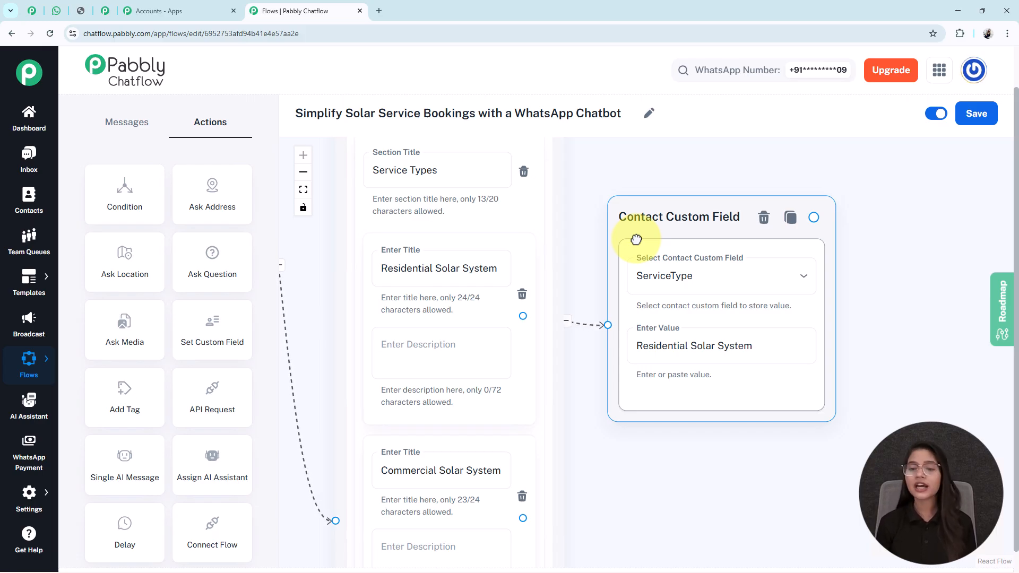
{"action": "left_click", "coordinate": [979, 115]}
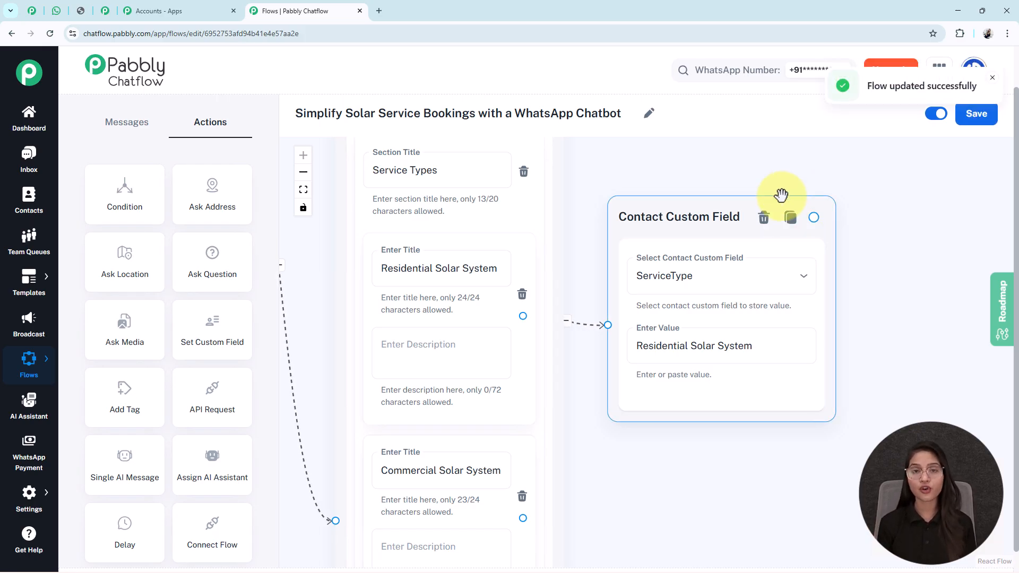
Open the Contact Custom Fields settings page in a separate browser tab.
{"action": "scroll", "coordinate": [781, 195], "scroll_direction": "down", "scroll_amount": 2}
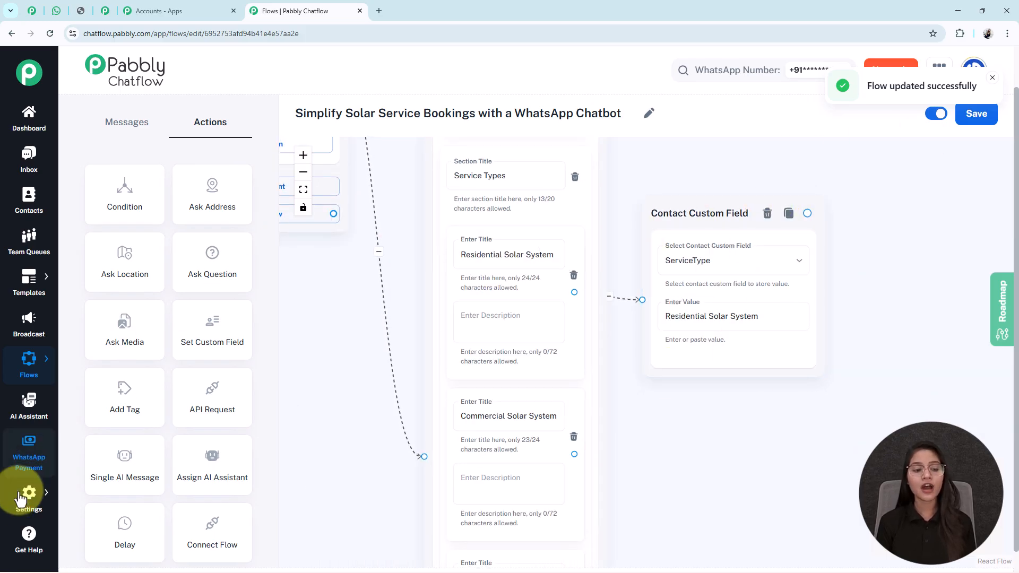
{"action": "mouse_move", "coordinate": [24, 494]}
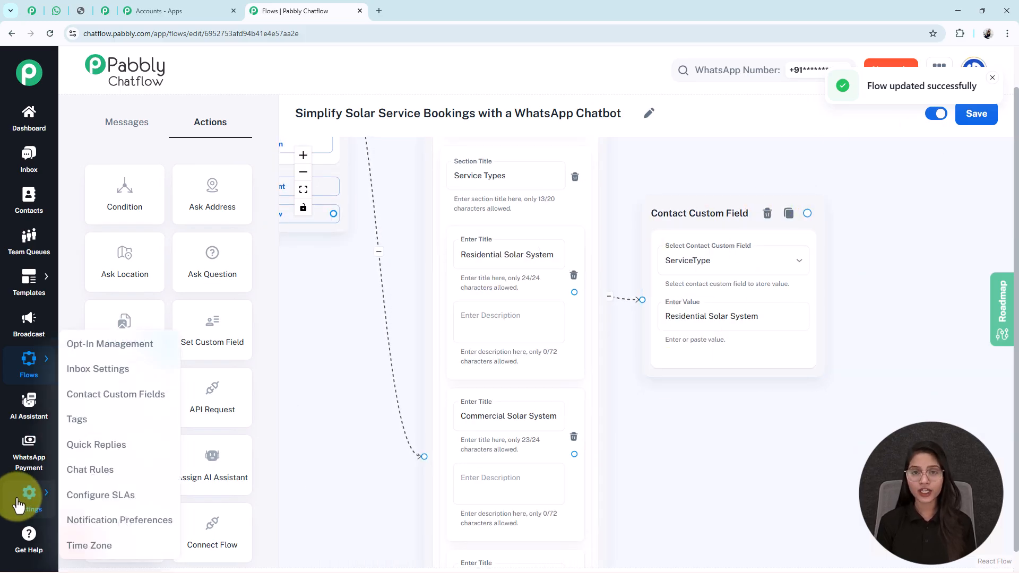
{"action": "right_click", "coordinate": [95, 402]}
{"action": "left_click", "coordinate": [124, 417]}
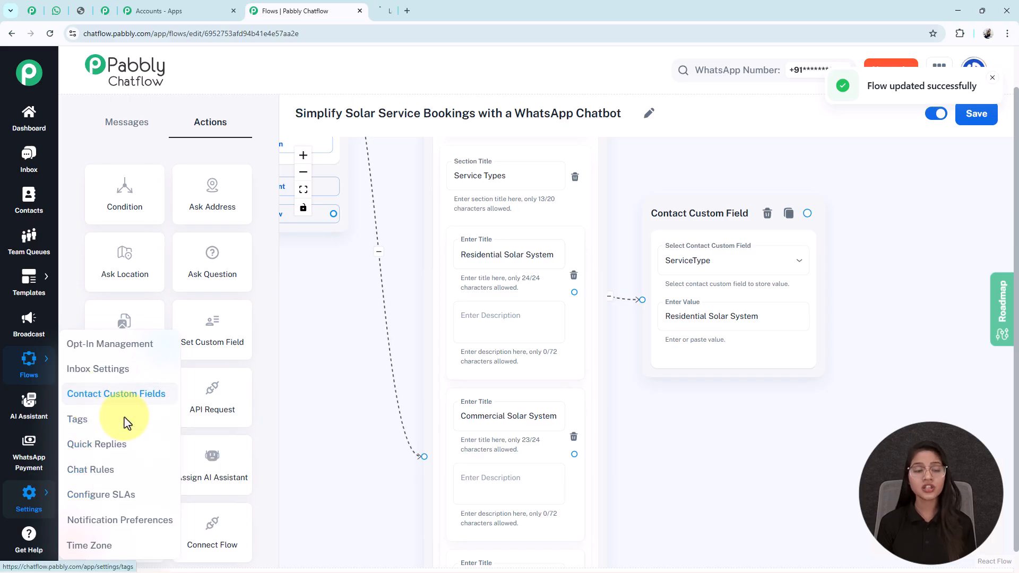
{"action": "left_click", "coordinate": [418, 13]}
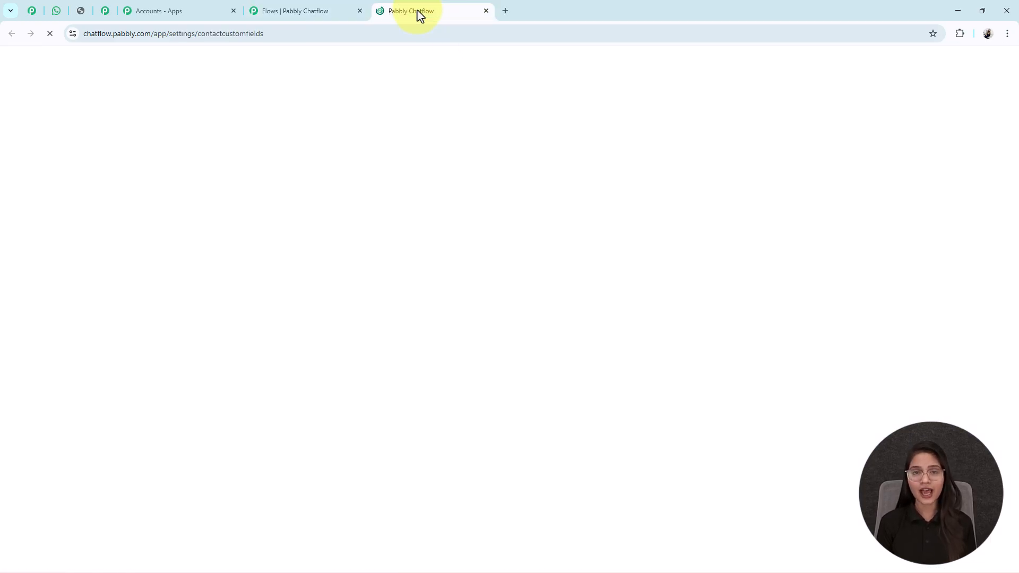
{"action": "middle_click", "coordinate": [577, 276]}
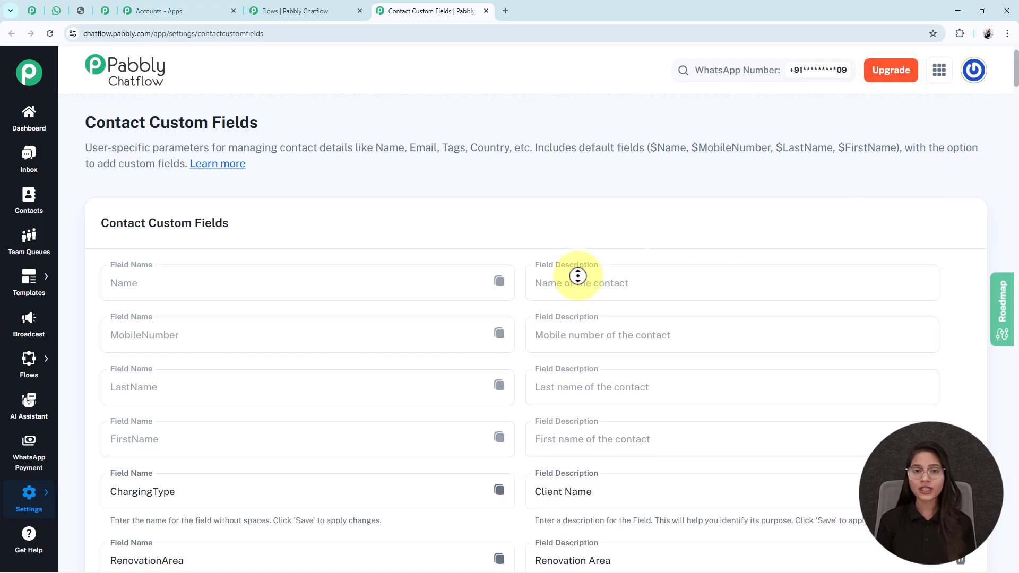
Add an empty field row at the end of the contact custom fields list.
{"action": "scroll", "coordinate": [580, 353], "scroll_direction": "down", "scroll_amount": 20}
{"action": "scroll", "coordinate": [580, 356], "scroll_direction": "down", "scroll_amount": 15}
{"action": "scroll", "coordinate": [586, 329], "scroll_direction": "down", "scroll_amount": 11}
{"action": "scroll", "coordinate": [587, 329], "scroll_direction": "down", "scroll_amount": 11}
{"action": "scroll", "coordinate": [586, 329], "scroll_direction": "down", "scroll_amount": 11}
{"action": "scroll", "coordinate": [587, 329], "scroll_direction": "down", "scroll_amount": 10}
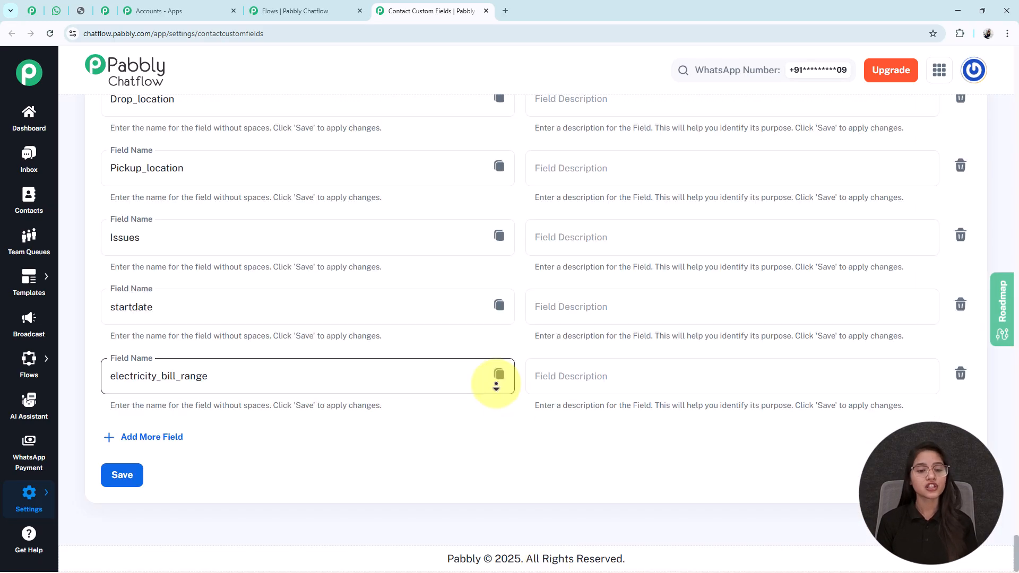
{"action": "left_click", "coordinate": [147, 440]}
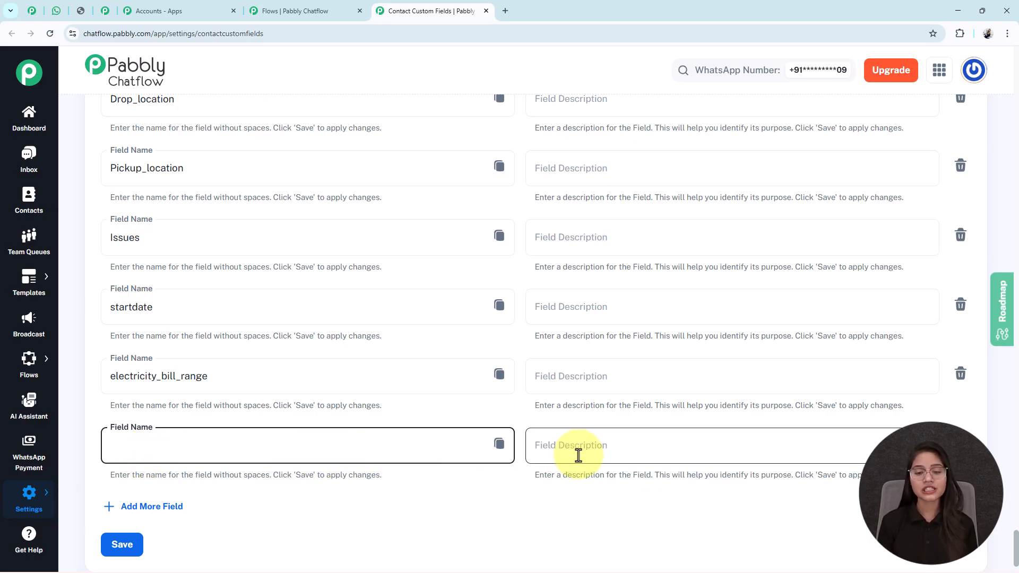
Locate the ServiceType field in the contact custom fields list, check the list's end, and close the settings tab.
{"action": "scroll", "coordinate": [578, 456], "scroll_direction": "up", "scroll_amount": 20}
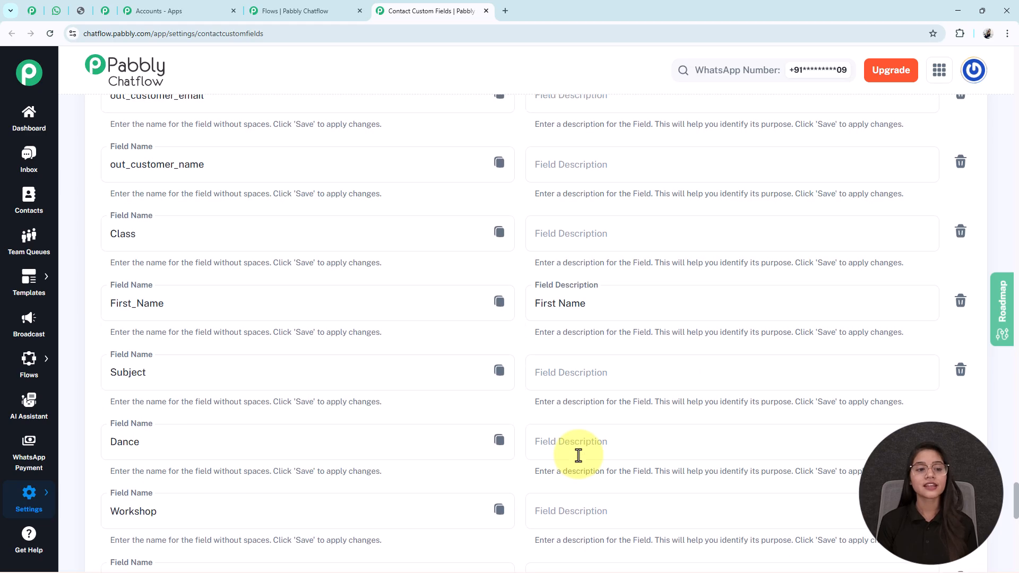
{"action": "scroll", "coordinate": [578, 456], "scroll_direction": "up", "scroll_amount": 15}
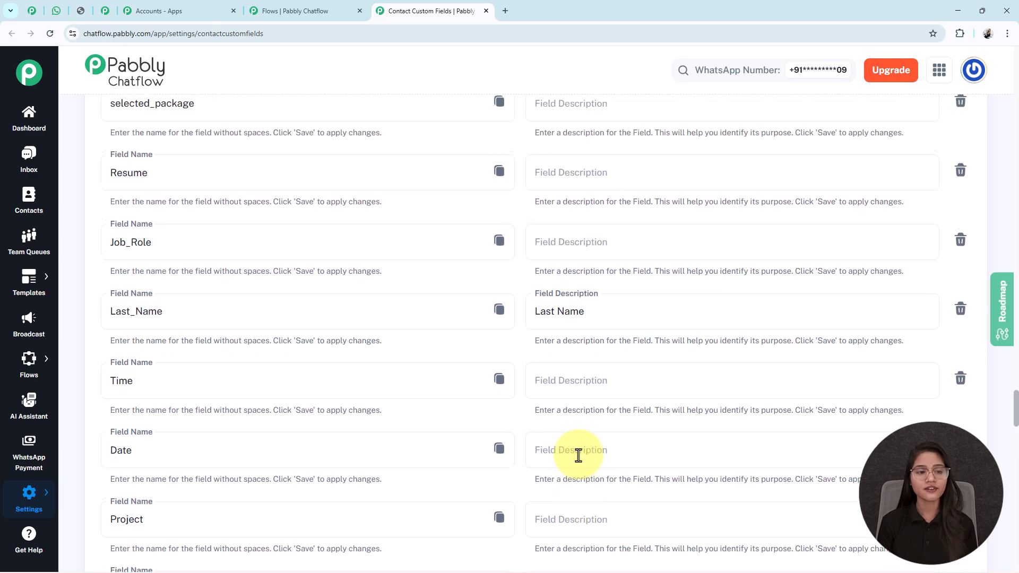
{"action": "left_click", "coordinate": [185, 332]}
{"action": "key", "text": "ctrl+a"}
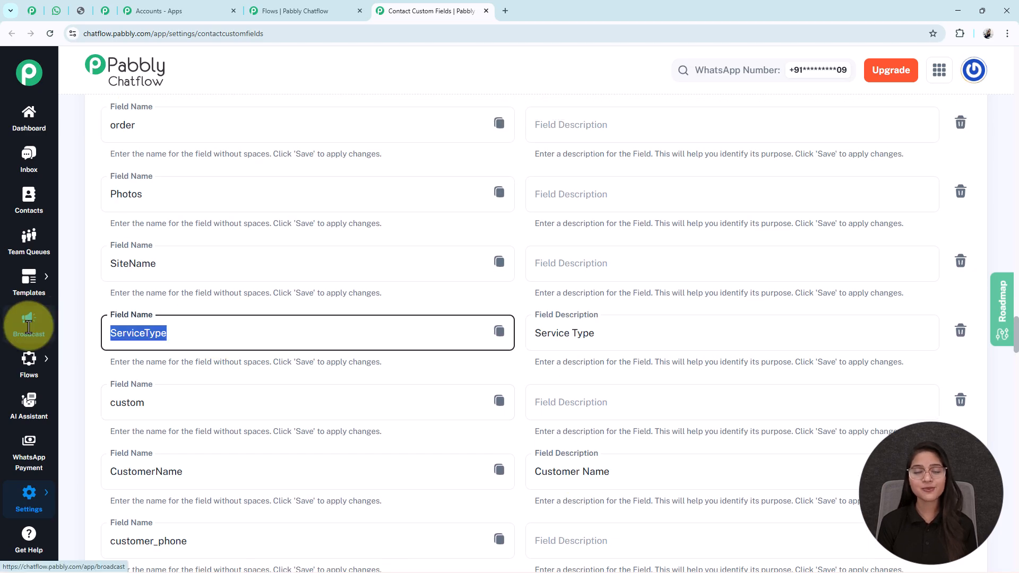
{"action": "scroll", "coordinate": [667, 316], "scroll_direction": "down", "scroll_amount": 12}
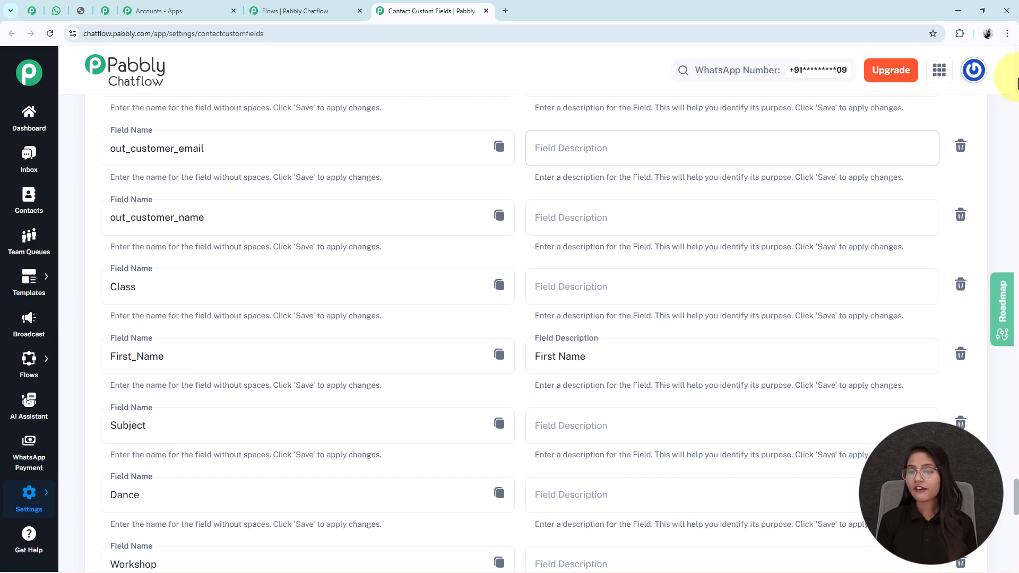
{"action": "scroll", "coordinate": [997, 405], "scroll_direction": "down", "scroll_amount": 10}
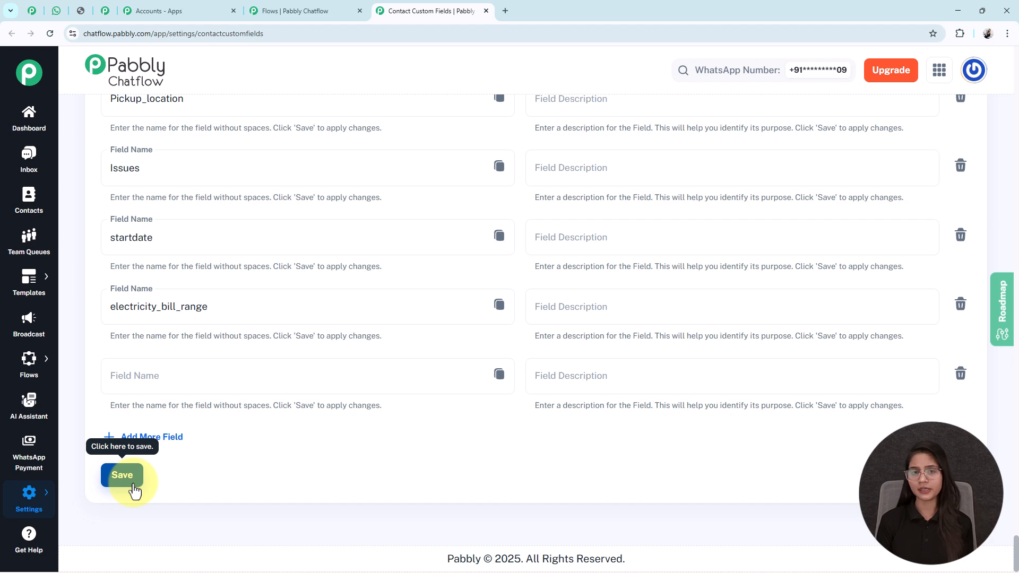
{"action": "scroll", "coordinate": [784, 207], "scroll_direction": "up", "scroll_amount": 5}
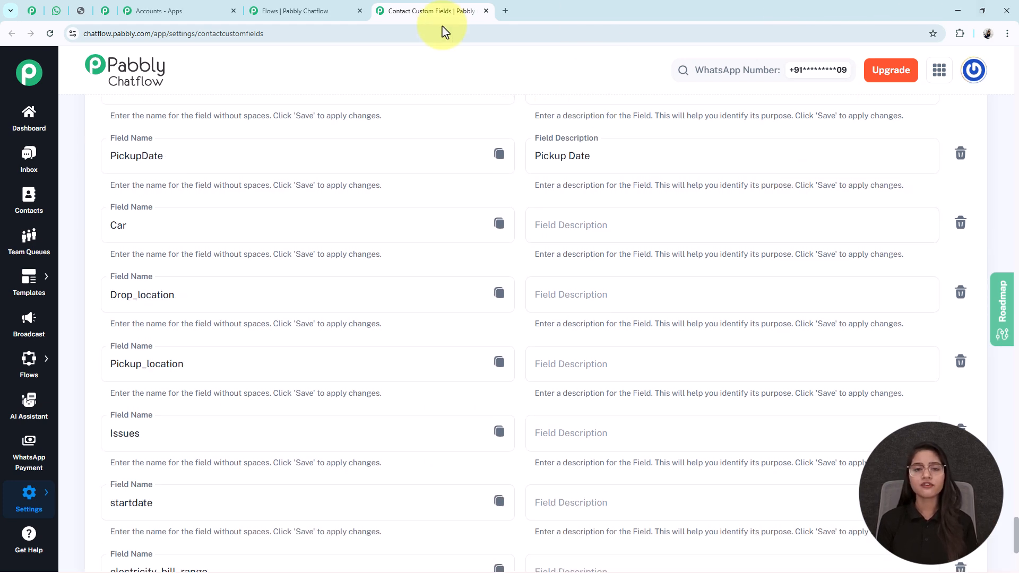
{"action": "left_click", "coordinate": [486, 11]}
Examine the Contact Custom Field nodes connected to the service type items of the List node.
{"action": "left_click_drag", "start_coordinate": [769, 470], "coordinate": [628, 405]}
{"action": "scroll", "coordinate": [637, 404], "scroll_direction": "down", "scroll_amount": 3}
{"action": "left_click", "coordinate": [574, 257]}
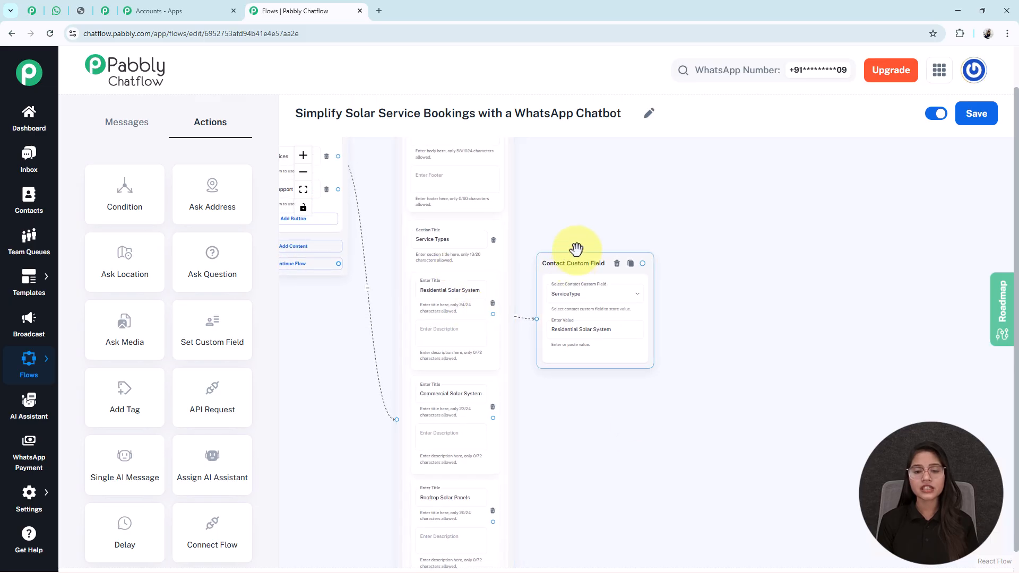
{"action": "left_click_drag", "start_coordinate": [591, 432], "coordinate": [605, 330]}
{"action": "scroll", "coordinate": [689, 339], "scroll_direction": "down", "scroll_amount": 3}
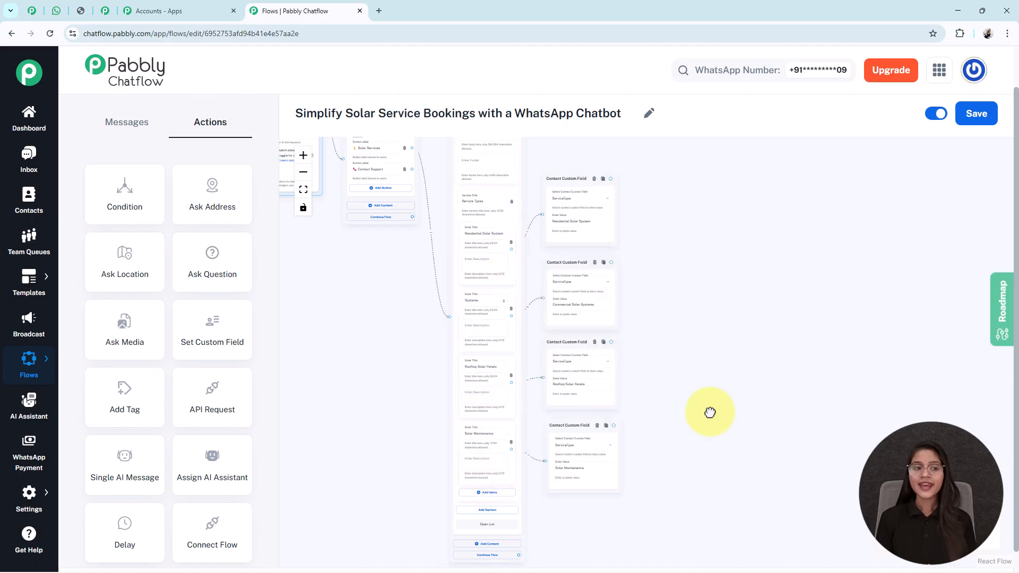
{"action": "scroll", "coordinate": [709, 412], "scroll_direction": "up", "scroll_amount": 3}
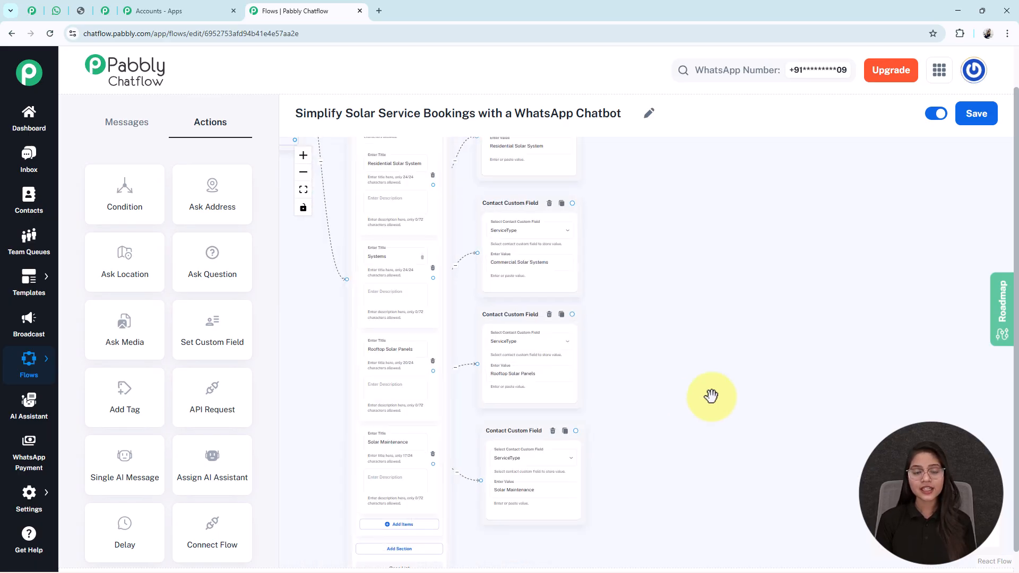
{"action": "scroll", "coordinate": [706, 441], "scroll_direction": "down", "scroll_amount": 2}
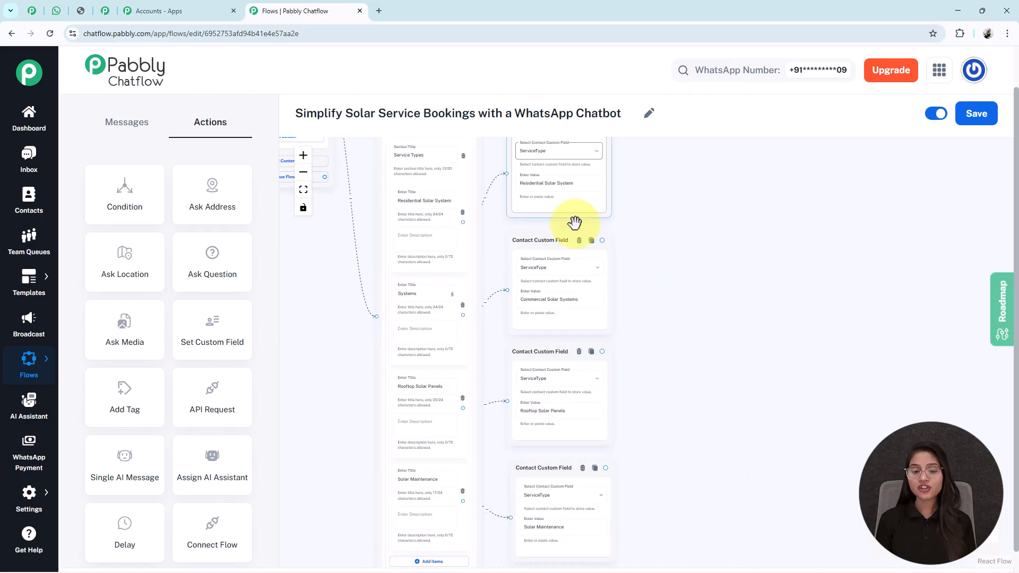
{"action": "scroll", "coordinate": [546, 387], "scroll_direction": "up", "scroll_amount": 3}
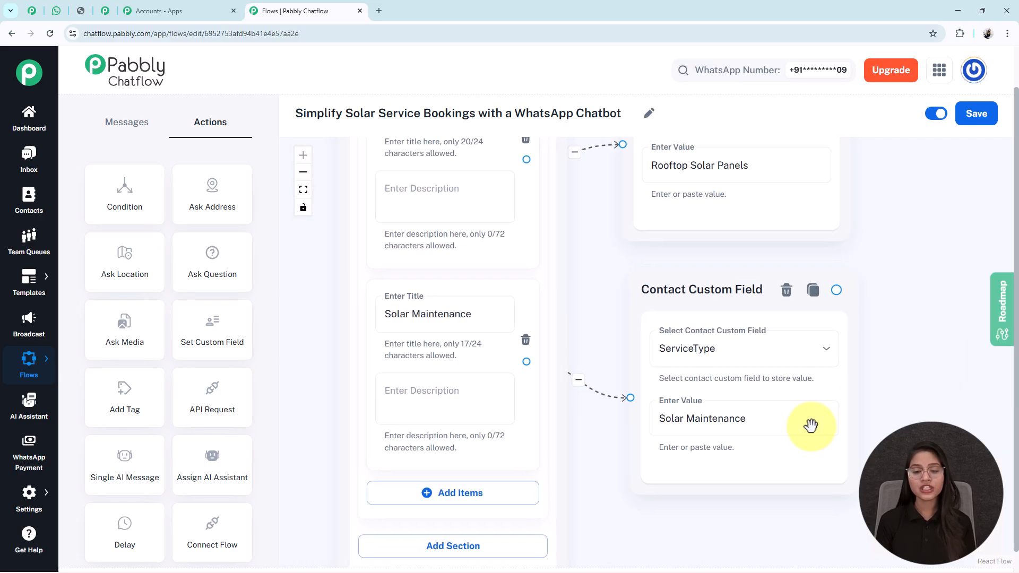
Compare the Solar Maintenance and Rooftop Solar Panels item titles with the values in their connected Contact Custom Field nodes.
{"action": "triple_click", "coordinate": [438, 318]}
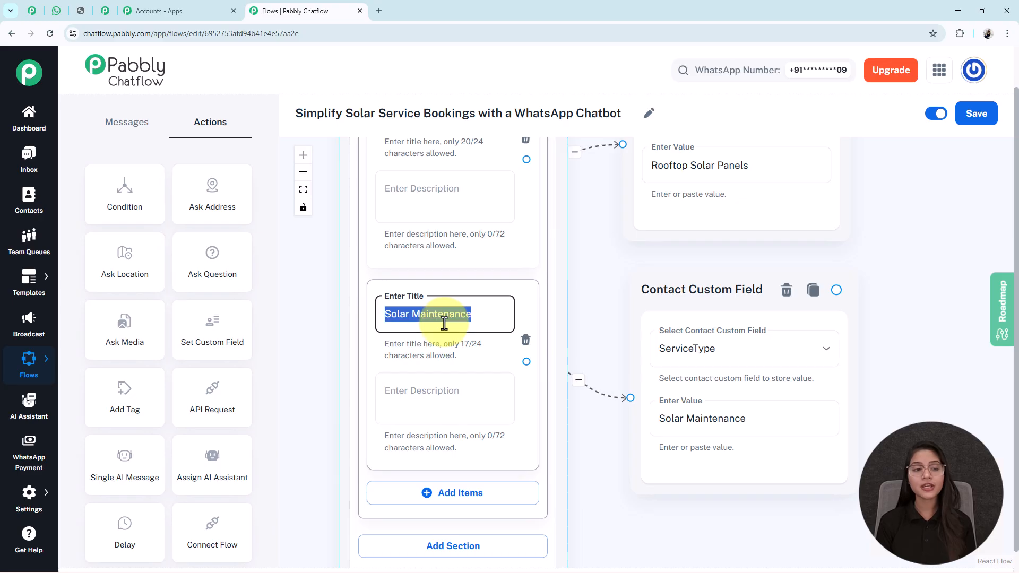
{"action": "left_click", "coordinate": [700, 416]}
{"action": "triple_click", "coordinate": [415, 315]}
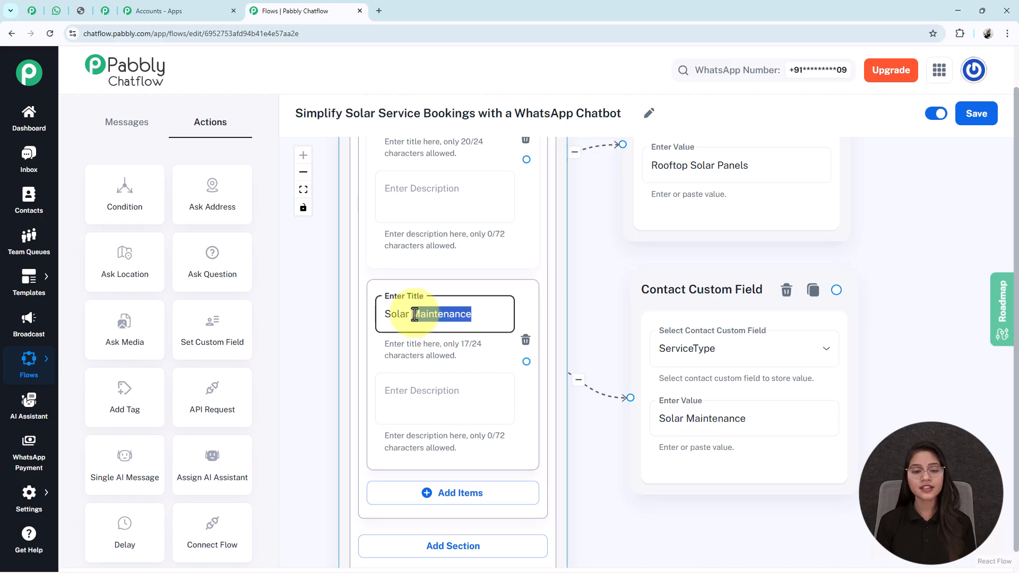
{"action": "scroll", "coordinate": [415, 315], "scroll_direction": "down", "scroll_amount": 3}
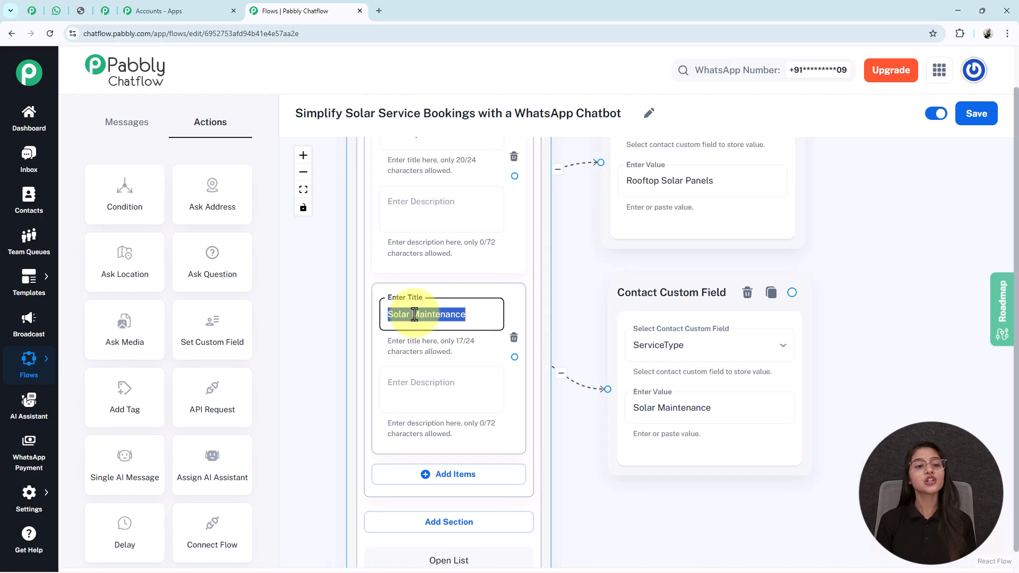
{"action": "left_click_drag", "start_coordinate": [662, 261], "coordinate": [685, 339]}
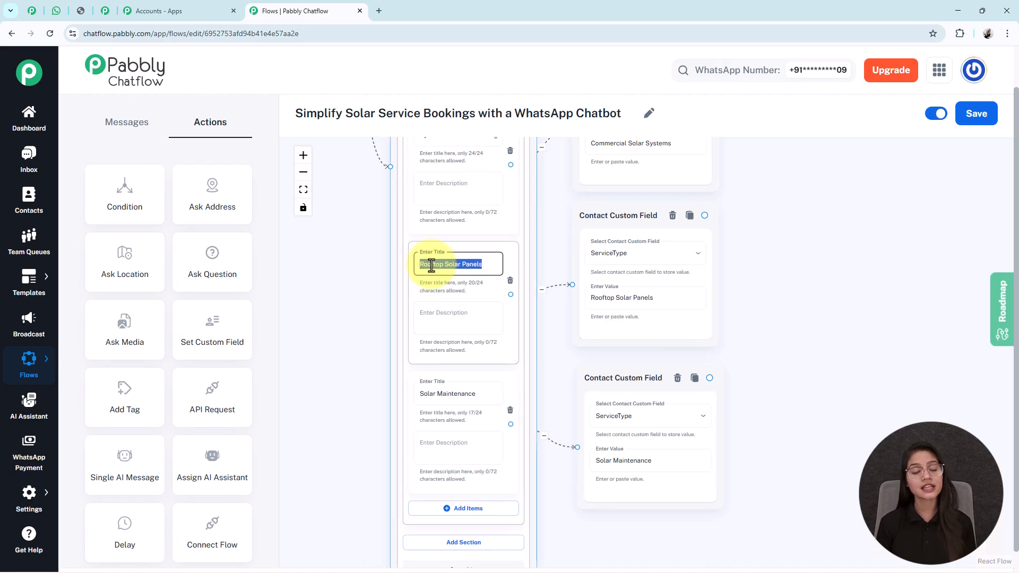
{"action": "double_click", "coordinate": [611, 298]}
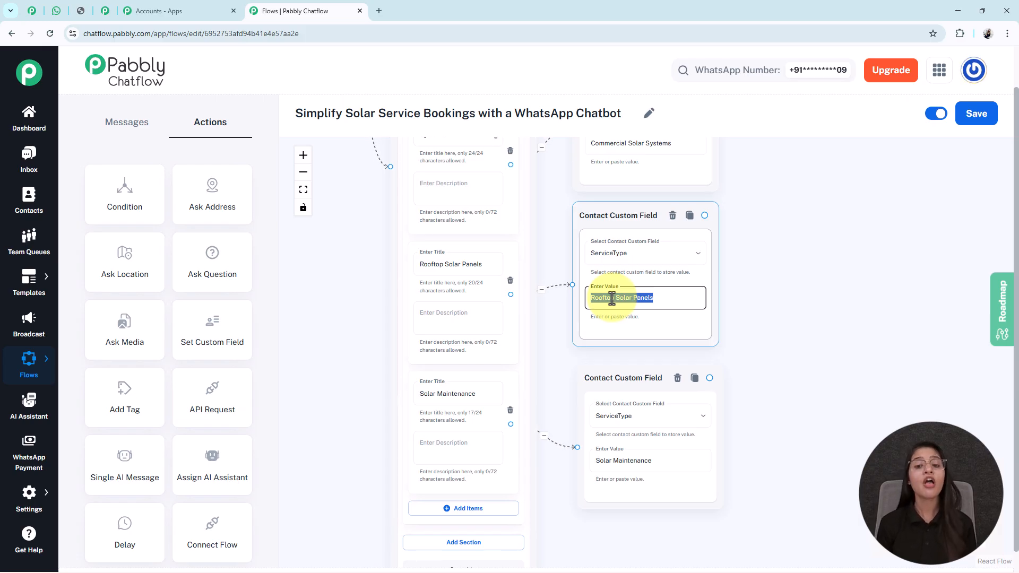
{"action": "scroll", "coordinate": [611, 298], "scroll_direction": "down", "scroll_amount": 6}
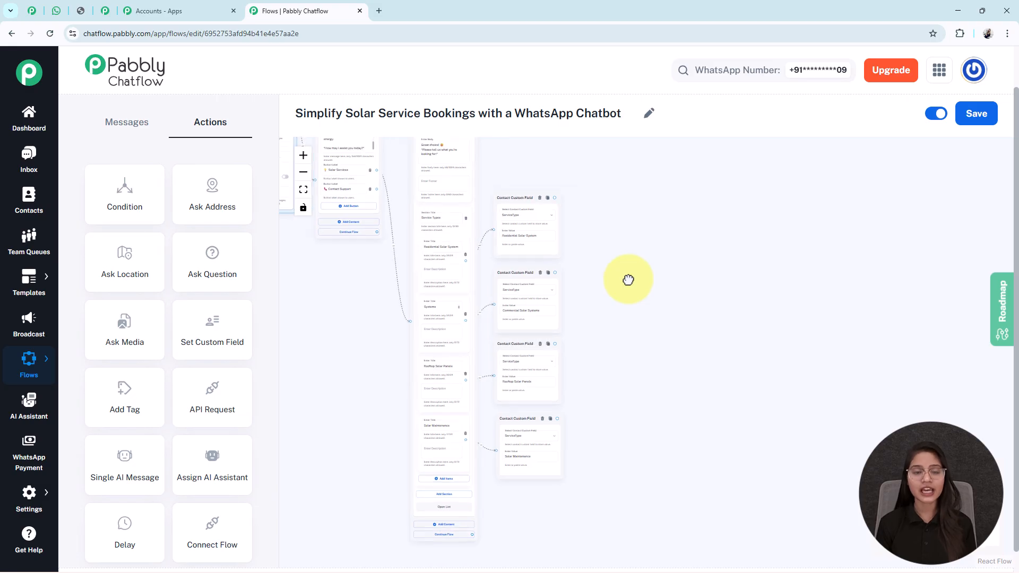
Add an Ask Question action node beside the Contact Custom Field nodes.
{"action": "scroll", "coordinate": [738, 216], "scroll_direction": "up", "scroll_amount": 4}
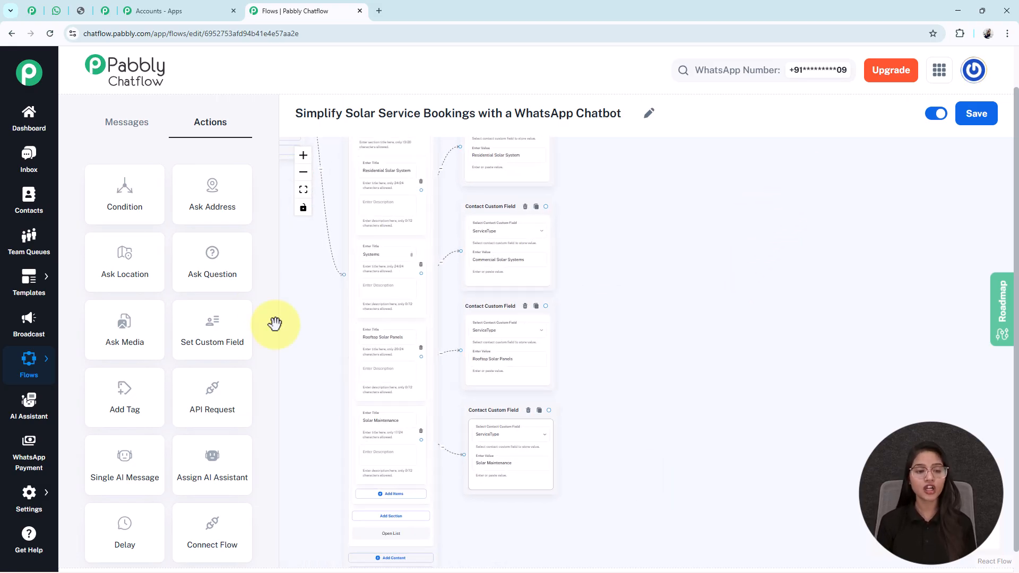
{"action": "left_click_drag", "start_coordinate": [298, 273], "coordinate": [519, 360]}
{"action": "left_click_drag", "start_coordinate": [399, 148], "coordinate": [811, 358]}
{"action": "left_click_drag", "start_coordinate": [835, 285], "coordinate": [696, 210]}
{"action": "left_click_drag", "start_coordinate": [688, 297], "coordinate": [708, 282]}
{"action": "scroll", "coordinate": [708, 282], "scroll_direction": "up", "scroll_amount": 5}
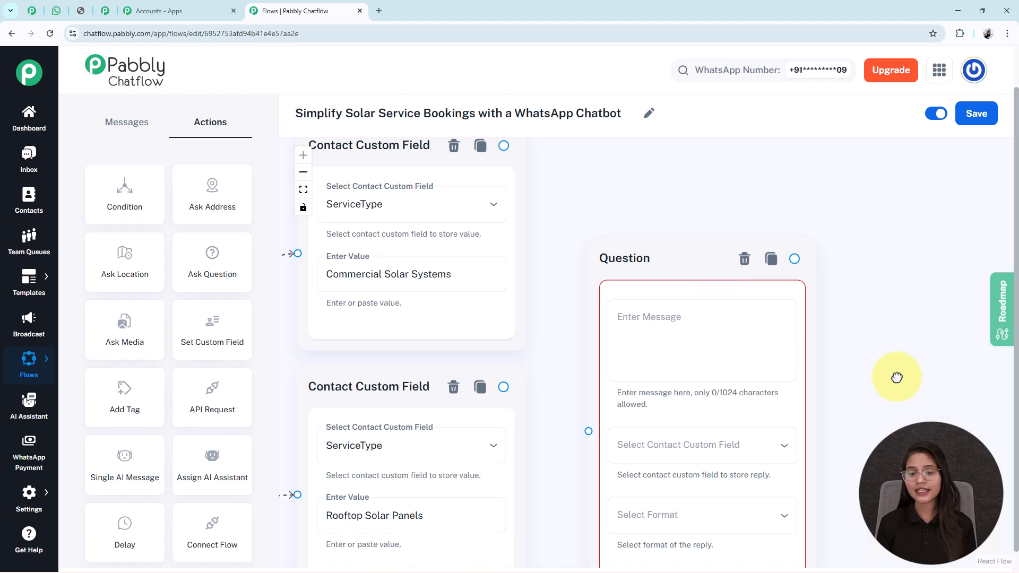
{"action": "left_click_drag", "start_coordinate": [896, 381], "coordinate": [901, 289]}
Enter "*Please share your full name* 👤" as the Question message and choose FullName as the field that stores the reply.
{"action": "left_click", "coordinate": [645, 234]}
{"action": "type", "text": "*Please share your full name* 👤"}
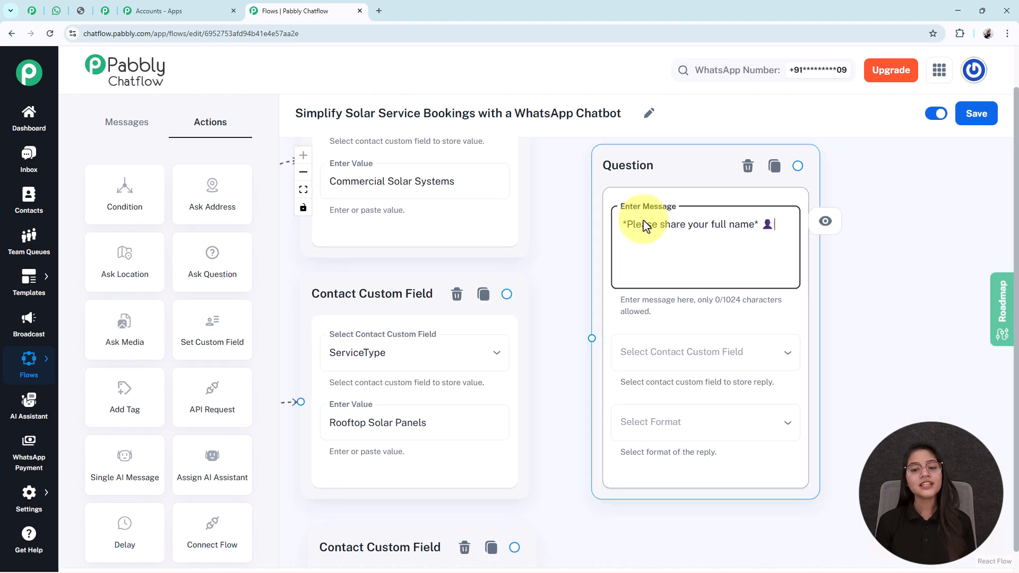
{"action": "left_click", "coordinate": [705, 355]}
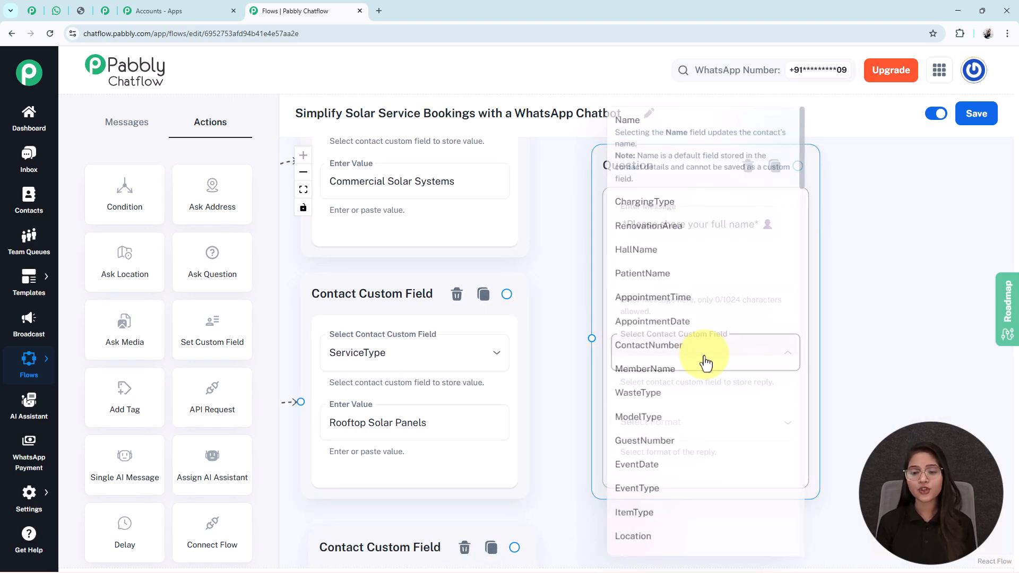
{"action": "scroll", "coordinate": [690, 345], "scroll_direction": "down", "scroll_amount": 5}
{"action": "scroll", "coordinate": [687, 347], "scroll_direction": "down", "scroll_amount": 15}
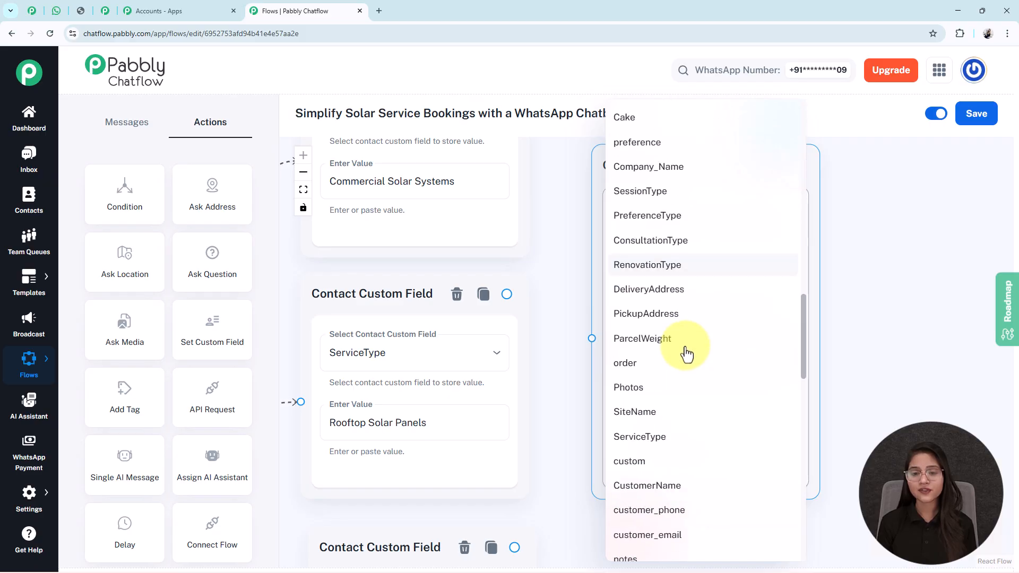
{"action": "left_click", "coordinate": [685, 282]}
Set the reply format of the full name Question node to Text.
{"action": "left_click", "coordinate": [657, 425]}
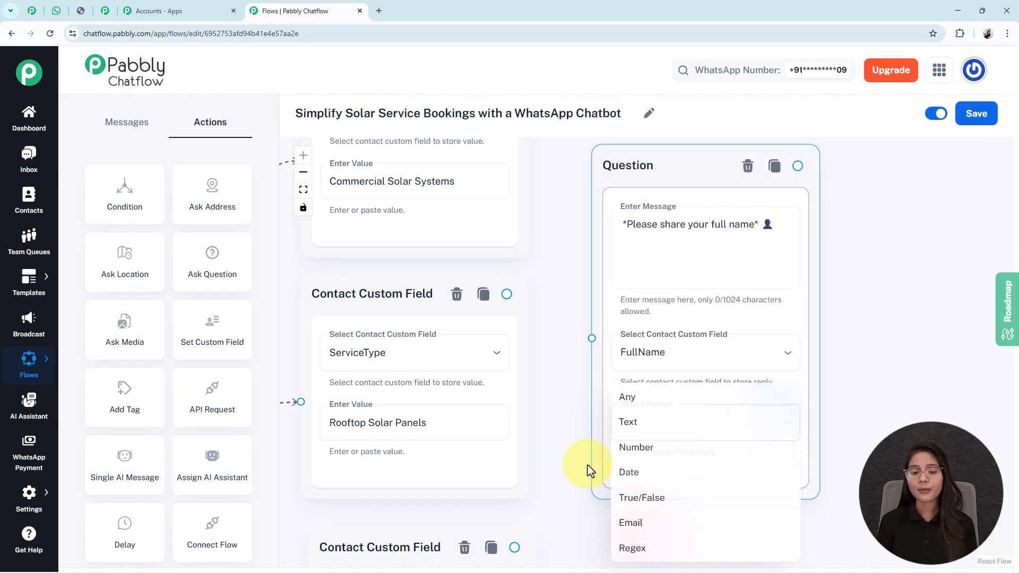
{"action": "left_click", "coordinate": [632, 422]}
{"action": "left_click_drag", "start_coordinate": [876, 454], "coordinate": [816, 365]}
{"action": "left_click", "coordinate": [605, 408]}
{"action": "left_click_drag", "start_coordinate": [852, 281], "coordinate": [814, 345]}
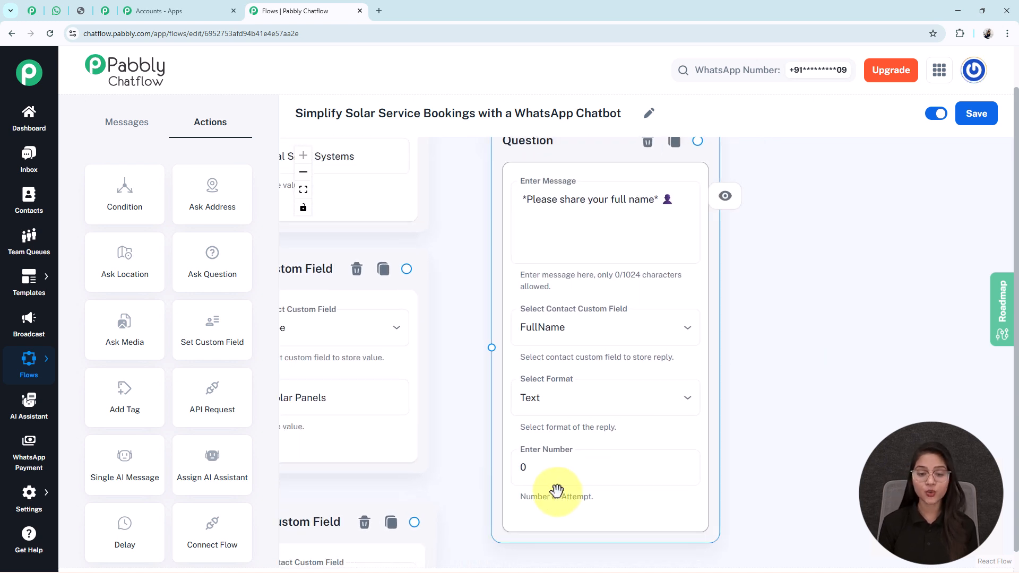
{"action": "triple_click", "coordinate": [552, 202]}
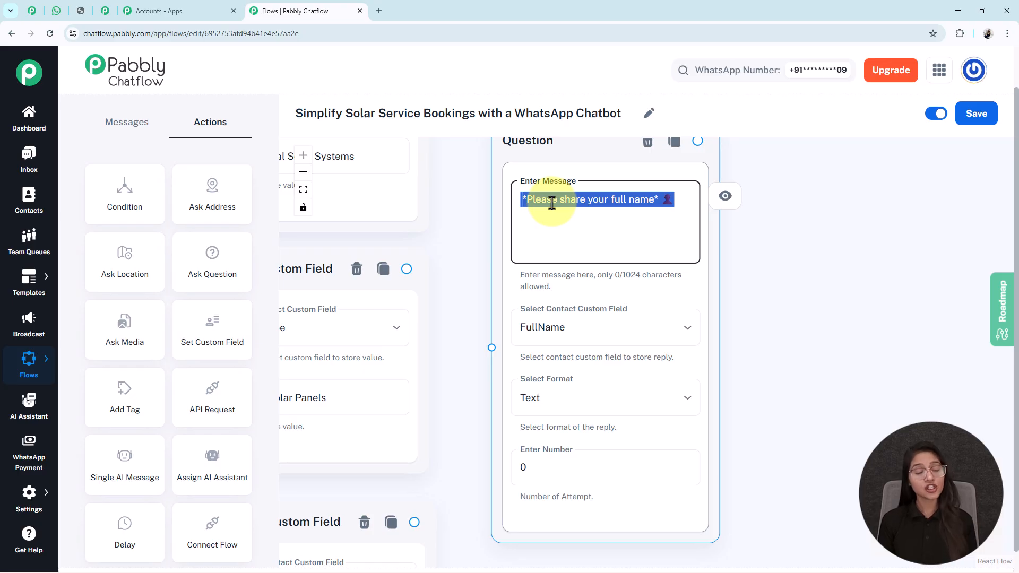
{"action": "left_click", "coordinate": [546, 404]}
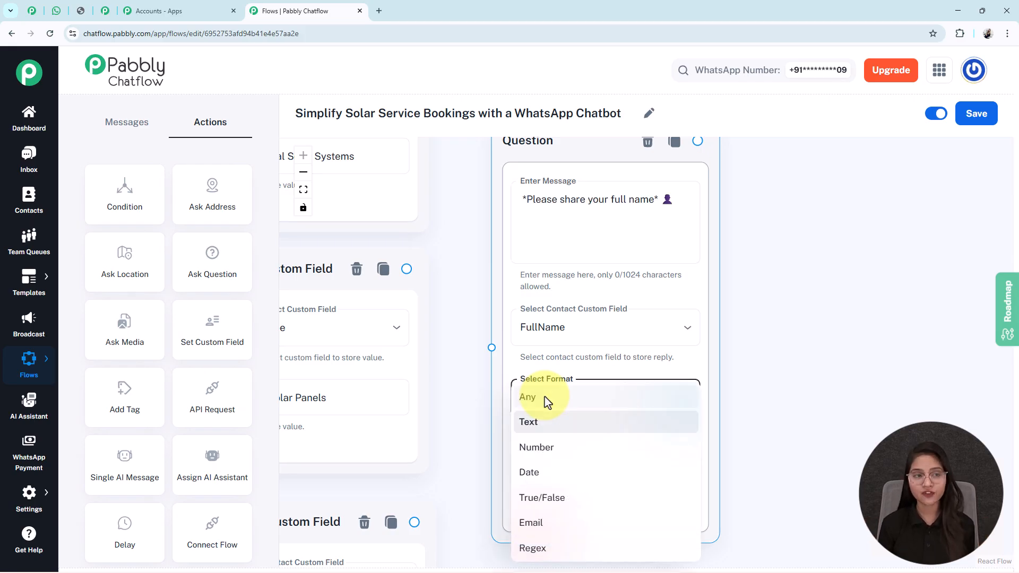
{"action": "left_click", "coordinate": [549, 430]}
Set the number of attempts in the full name Question node to 1.
{"action": "left_click", "coordinate": [548, 471]}
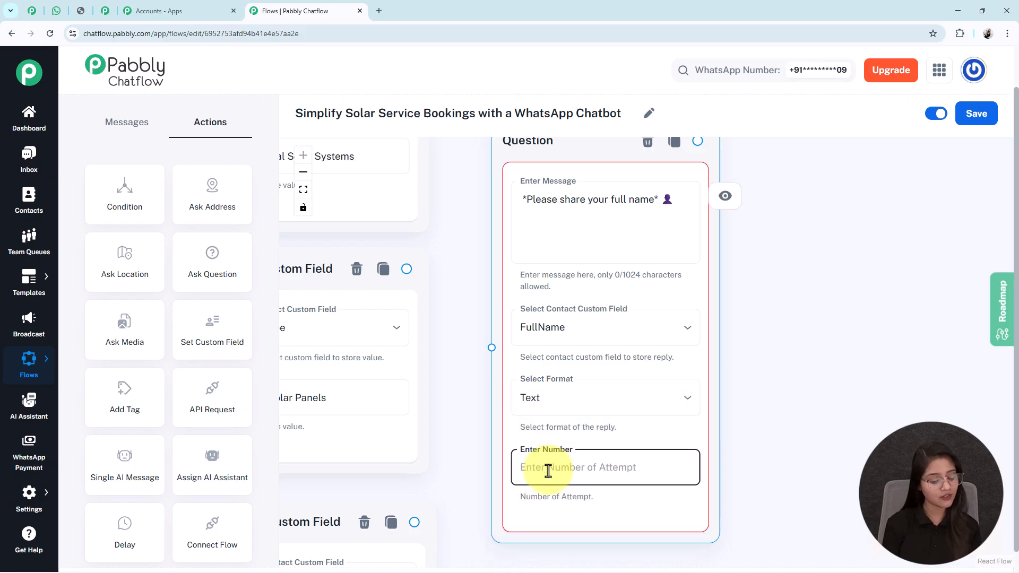
{"action": "type", "text": "1"}
{"action": "left_click_drag", "start_coordinate": [823, 467], "coordinate": [802, 304]}
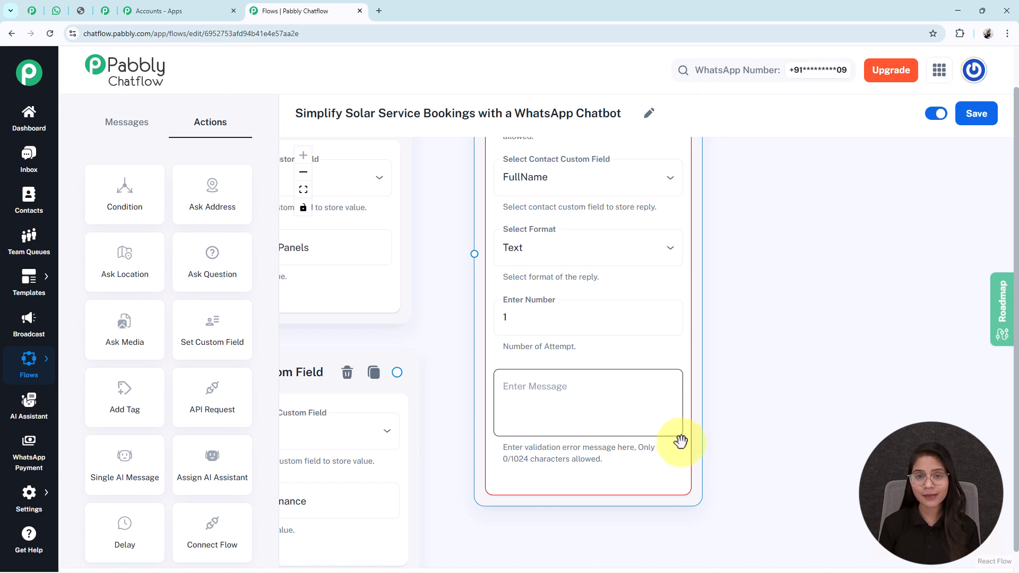
Set the number of attempts in the full name Question node to 0.
{"action": "left_click", "coordinate": [520, 313]}
{"action": "key", "text": "BackSpace"}
{"action": "type", "text": "0"}
{"action": "scroll", "coordinate": [521, 314], "scroll_direction": "down", "scroll_amount": 5}
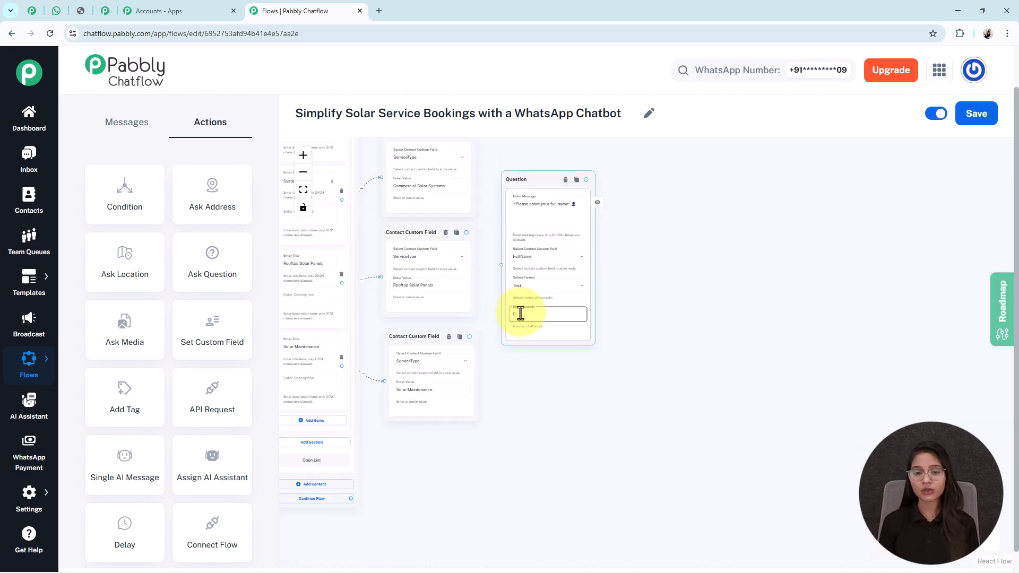
Connect the four Contact Custom Field nodes to the full name Question node.
{"action": "scroll", "coordinate": [517, 414], "scroll_direction": "up", "scroll_amount": 2}
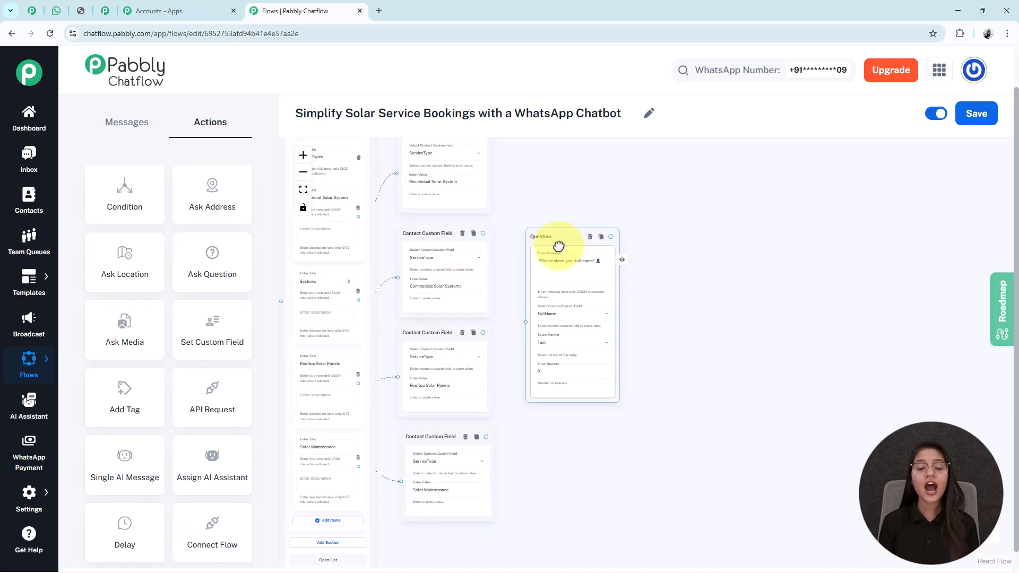
{"action": "scroll", "coordinate": [558, 212], "scroll_direction": "down", "scroll_amount": 3}
{"action": "scroll", "coordinate": [539, 257], "scroll_direction": "up", "scroll_amount": 2}
{"action": "left_click_drag", "start_coordinate": [522, 265], "coordinate": [519, 265]}
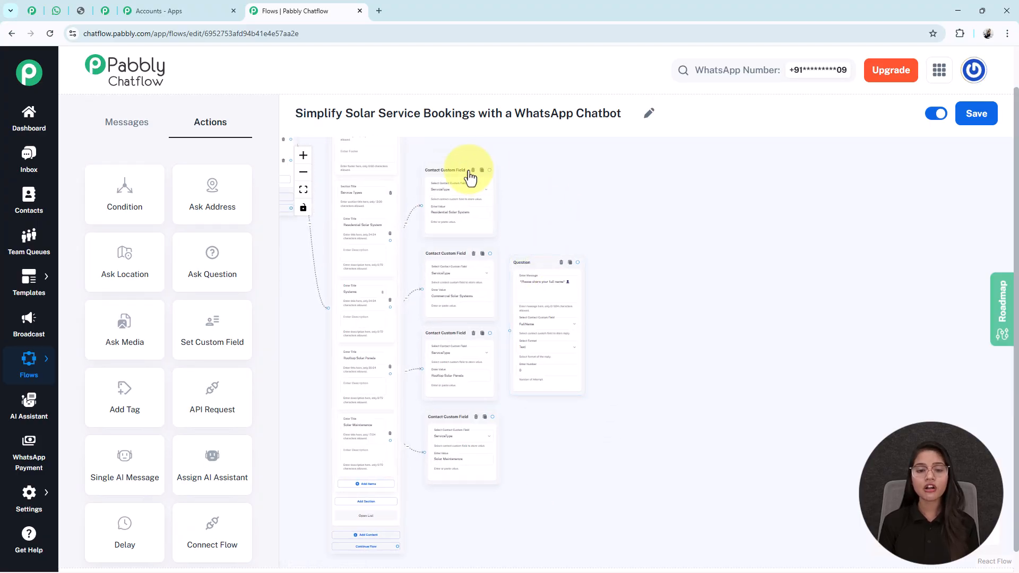
{"action": "left_click", "coordinate": [550, 299]}
{"action": "scroll", "coordinate": [629, 296], "scroll_direction": "up", "scroll_amount": 3}
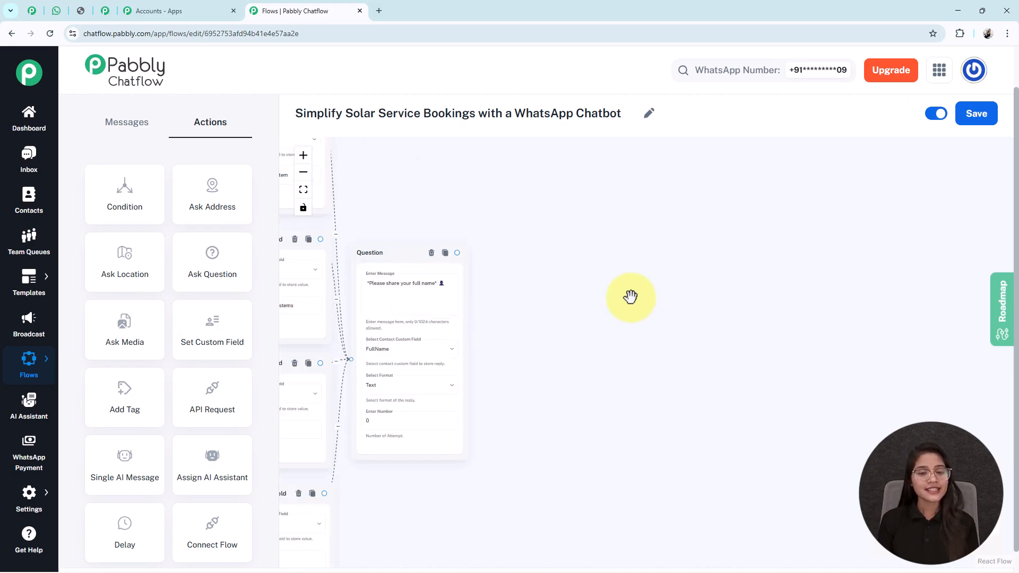
{"action": "left_click_drag", "start_coordinate": [603, 320], "coordinate": [709, 272]}
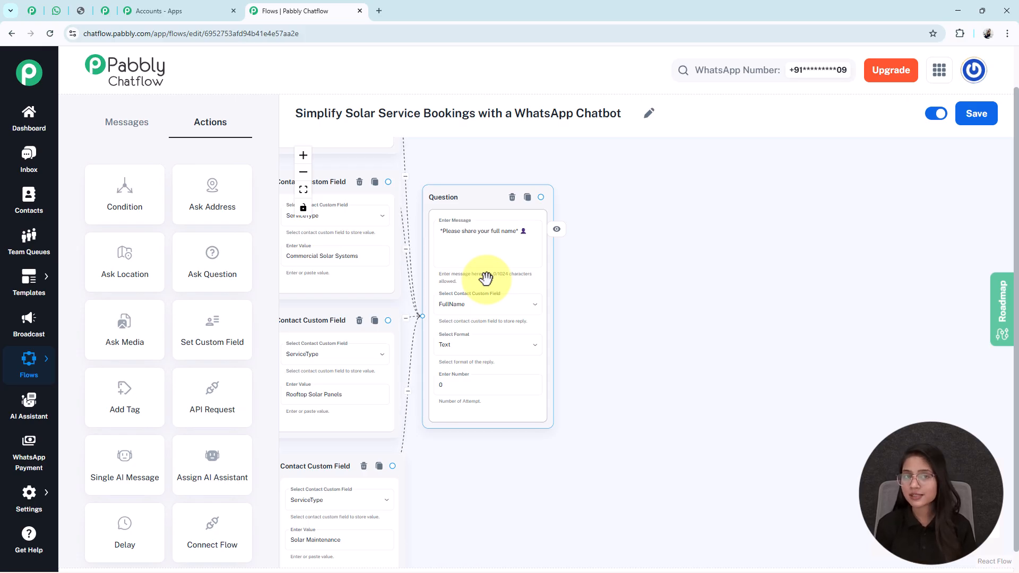
Examine the message, custom field and reply format in the contact number, installation location, electricity bill range and inspection date Question nodes.
{"action": "scroll", "coordinate": [576, 278], "scroll_direction": "down", "scroll_amount": 5}
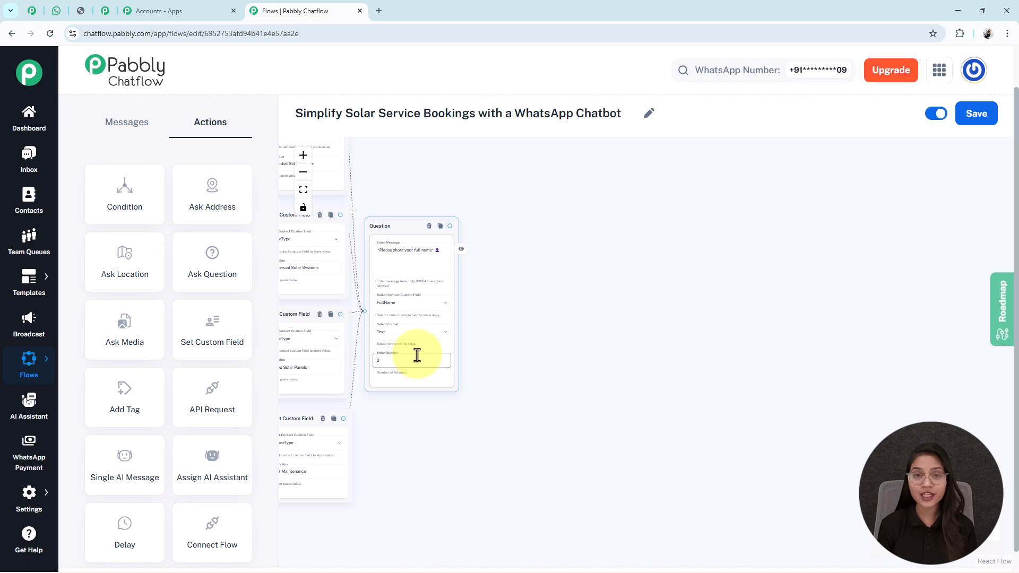
{"action": "scroll", "coordinate": [533, 339], "scroll_direction": "up", "scroll_amount": 1}
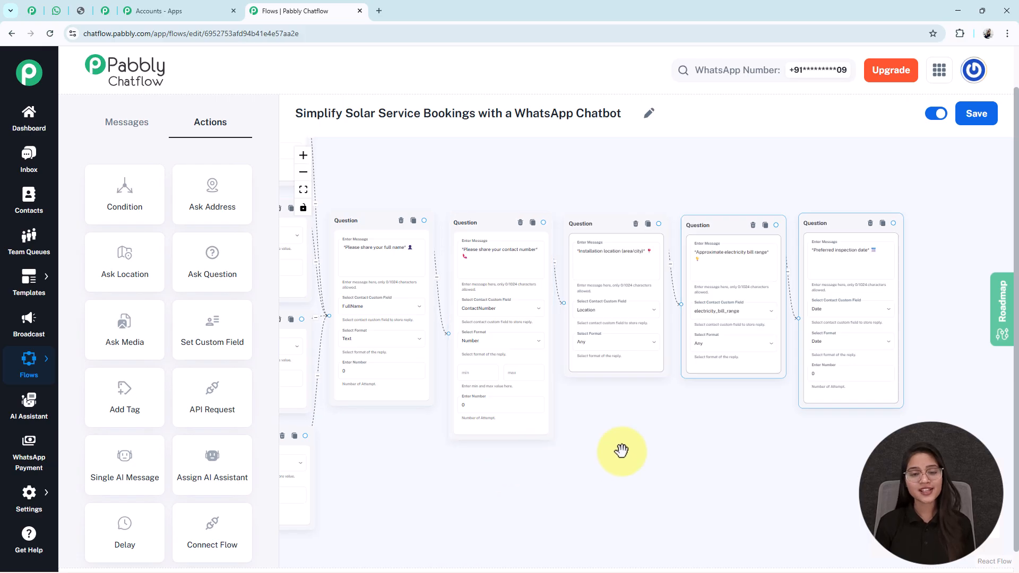
{"action": "left_click_drag", "start_coordinate": [621, 447], "coordinate": [587, 419]}
{"action": "scroll", "coordinate": [527, 352], "scroll_direction": "up", "scroll_amount": 3}
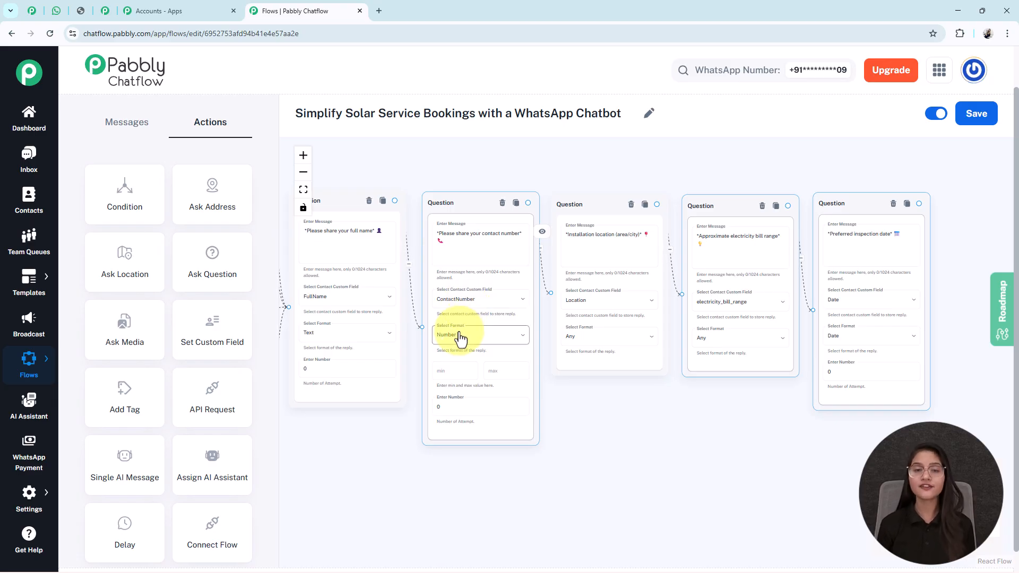
{"action": "scroll", "coordinate": [471, 375], "scroll_direction": "up", "scroll_amount": 2}
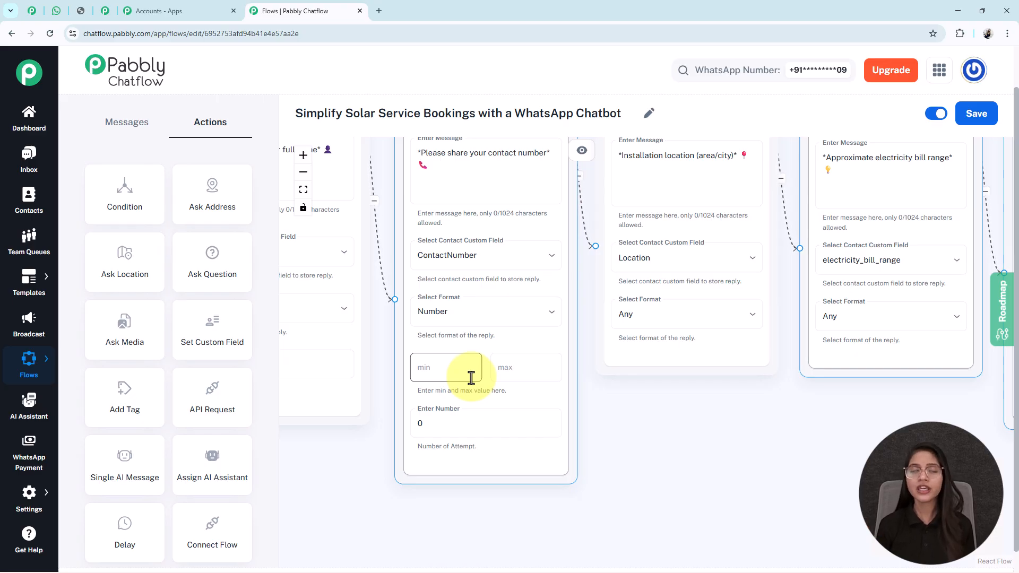
{"action": "scroll", "coordinate": [690, 424], "scroll_direction": "down", "scroll_amount": 2}
{"action": "left_click_drag", "start_coordinate": [678, 428], "coordinate": [479, 432]}
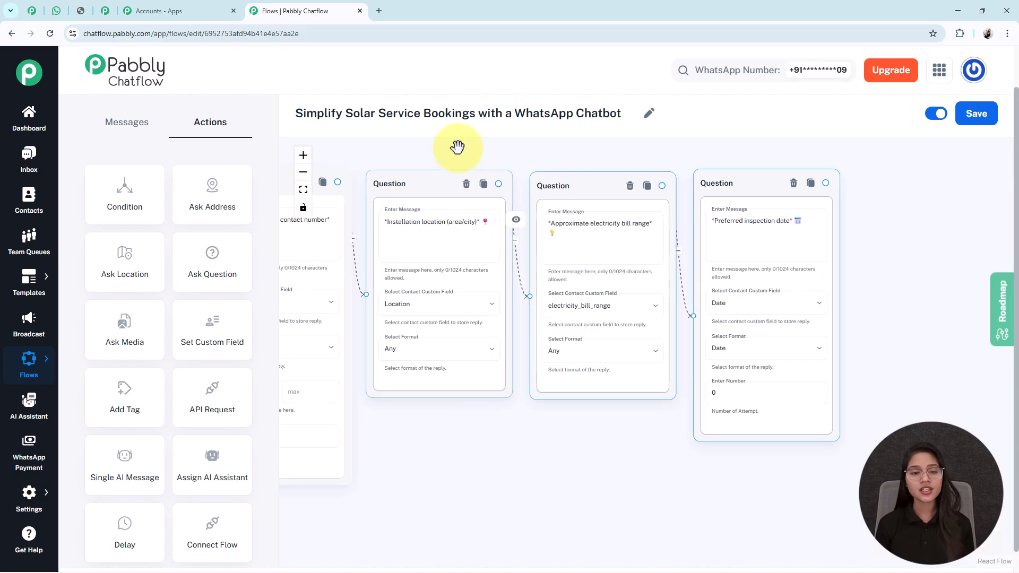
{"action": "scroll", "coordinate": [447, 280], "scroll_direction": "up", "scroll_amount": 2}
{"action": "scroll", "coordinate": [448, 280], "scroll_direction": "up", "scroll_amount": 1}
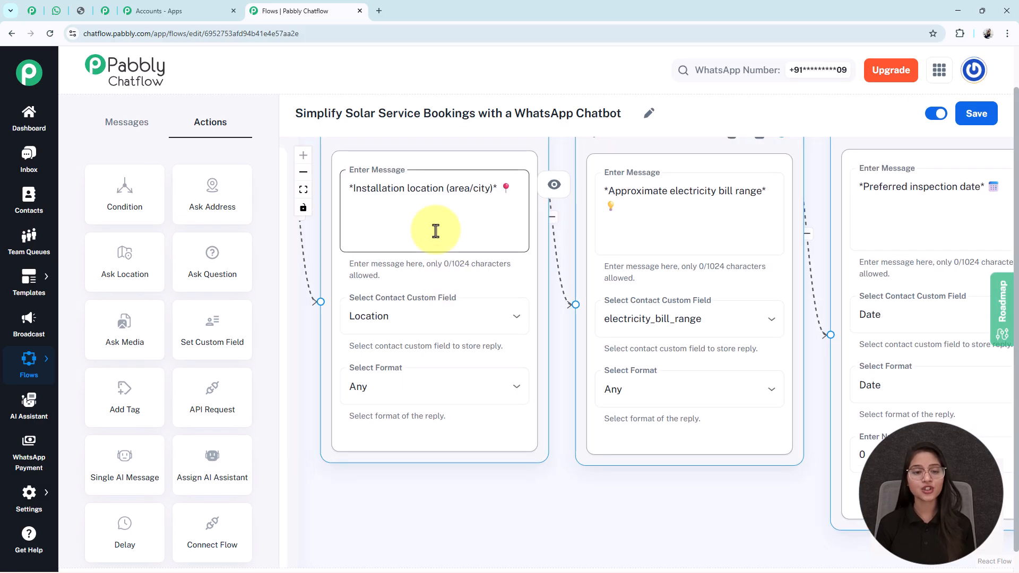
{"action": "scroll", "coordinate": [435, 230], "scroll_direction": "down", "scroll_amount": 1}
{"action": "left_click", "coordinate": [427, 186]}
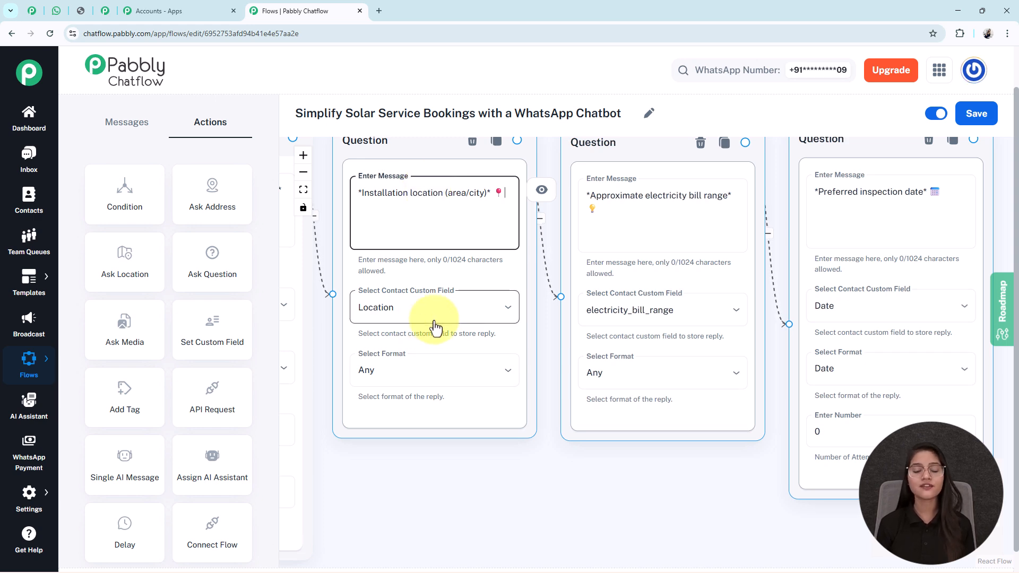
{"action": "left_click_drag", "start_coordinate": [689, 502], "coordinate": [569, 523]}
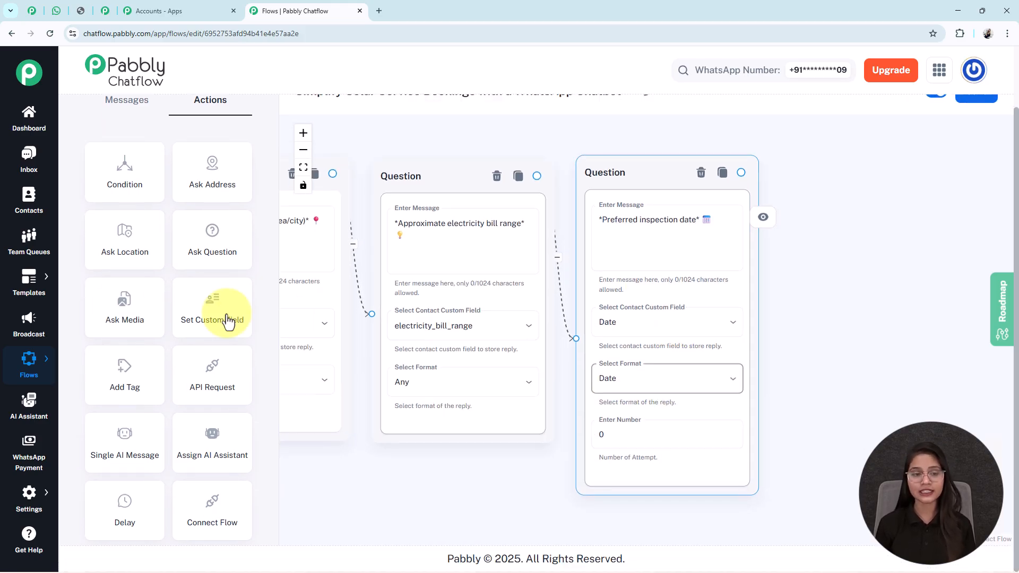
Add a Text Button node beside the preferred inspection date Question and paste in the "Request Received Successfully" message with the request summary.
{"action": "left_click", "coordinate": [303, 188]}
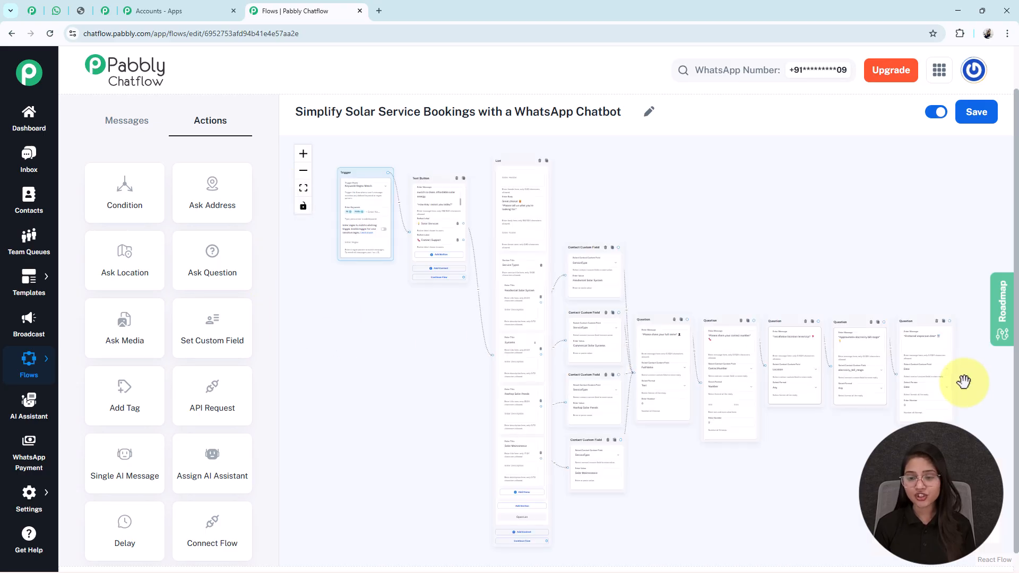
{"action": "left_click_drag", "start_coordinate": [785, 432], "coordinate": [659, 419]}
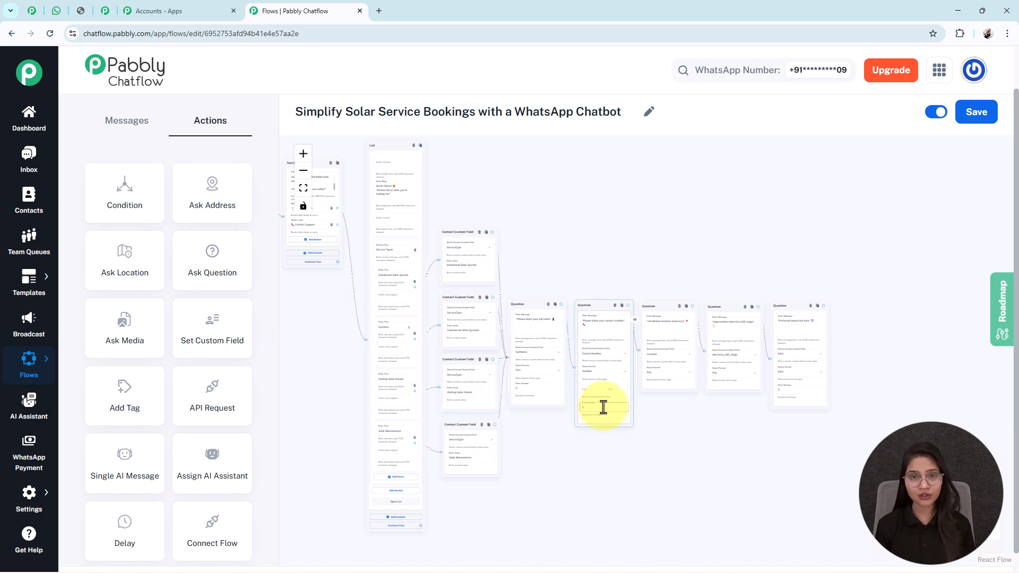
{"action": "left_click", "coordinate": [119, 132]}
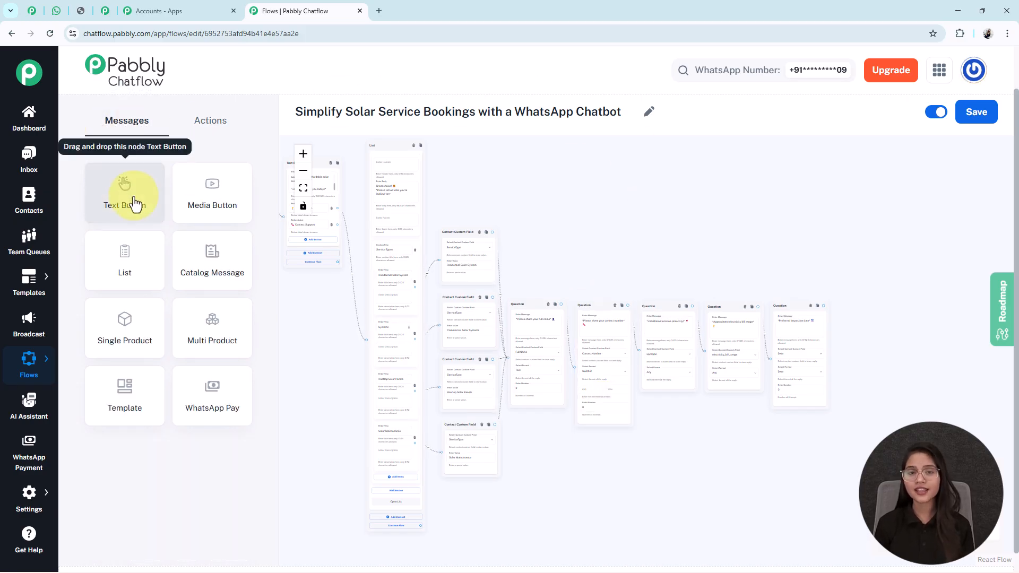
{"action": "left_click_drag", "start_coordinate": [135, 203], "coordinate": [814, 334]}
{"action": "scroll", "coordinate": [789, 319], "scroll_direction": "up", "scroll_amount": 3}
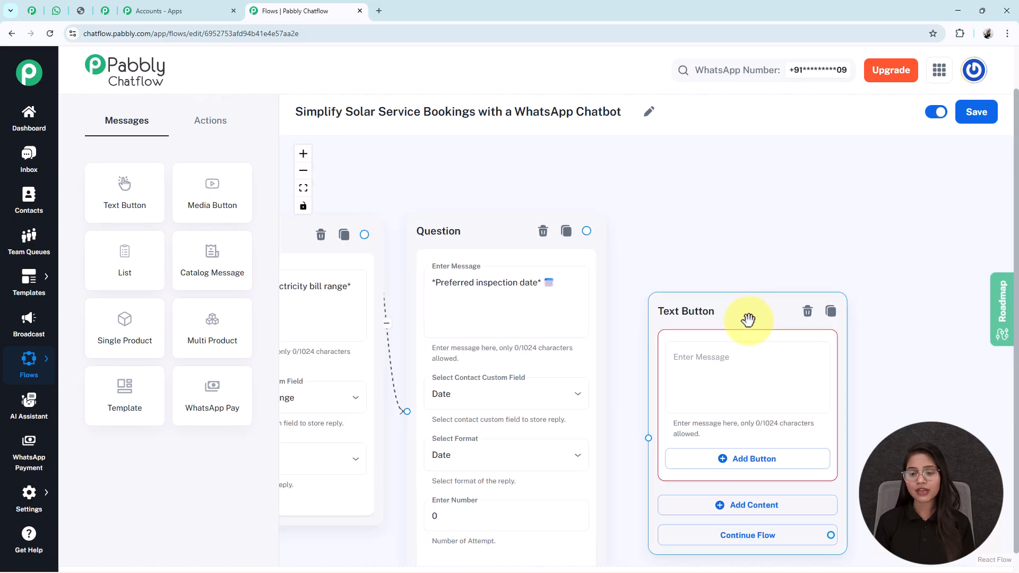
{"action": "left_click_drag", "start_coordinate": [705, 268], "coordinate": [700, 181]}
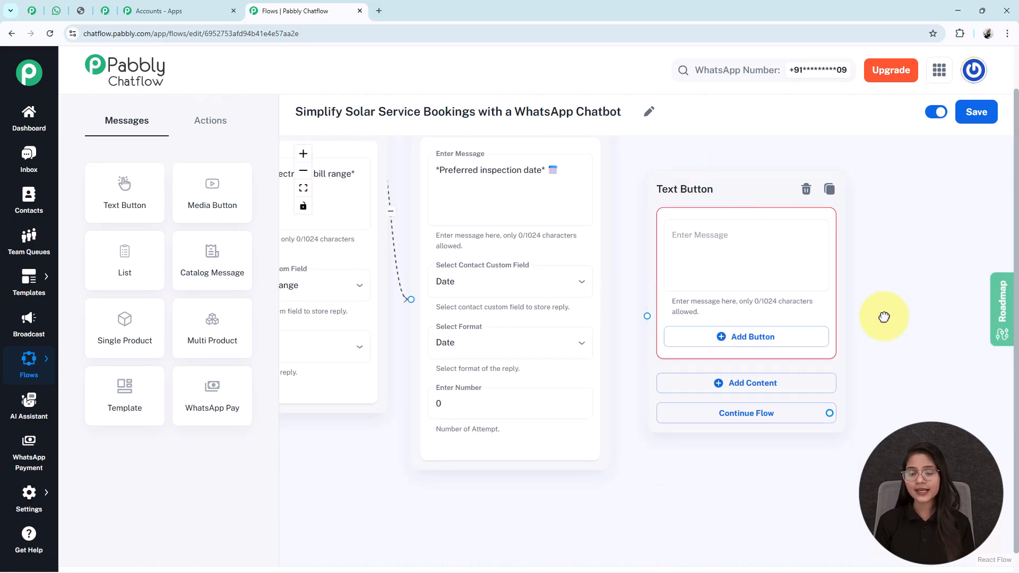
{"action": "left_click", "coordinate": [689, 326]}
{"action": "key", "text": "ctrl+v"}
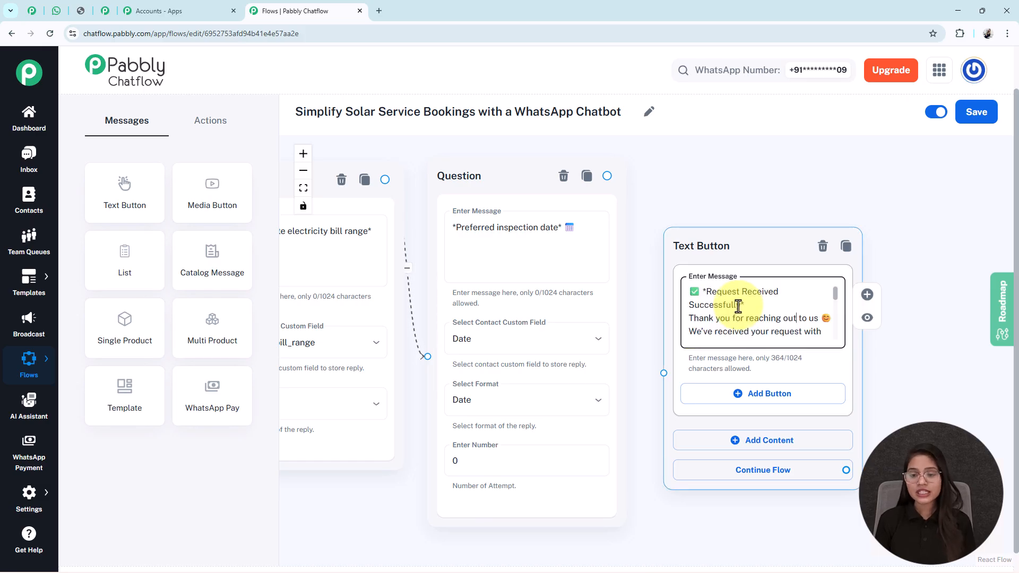
Compare the variables in the confirmation message's request summary with the custom fields selected in the Question nodes.
{"action": "scroll", "coordinate": [737, 306], "scroll_direction": "down", "scroll_amount": 2}
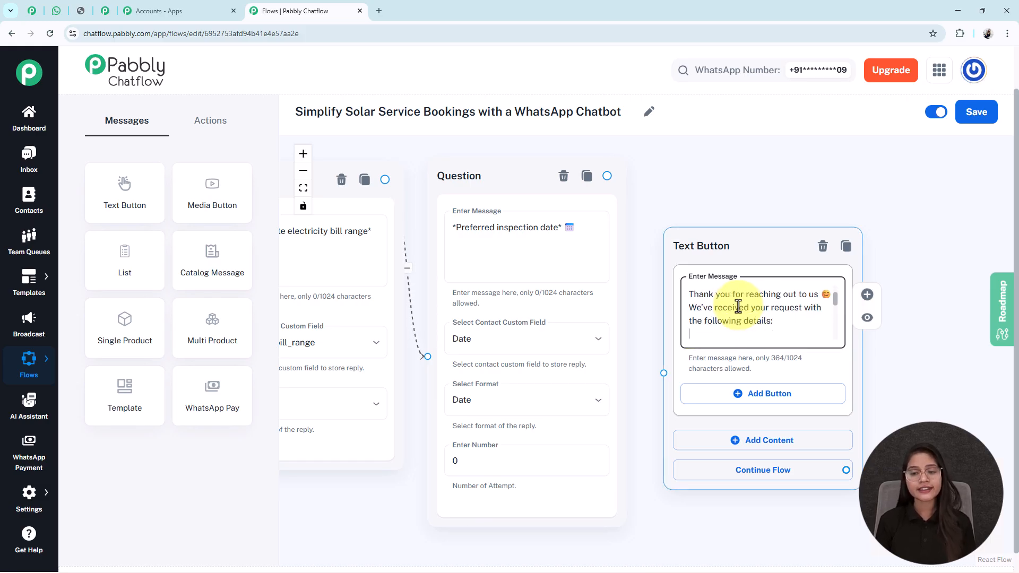
{"action": "scroll", "coordinate": [738, 306], "scroll_direction": "down", "scroll_amount": 1}
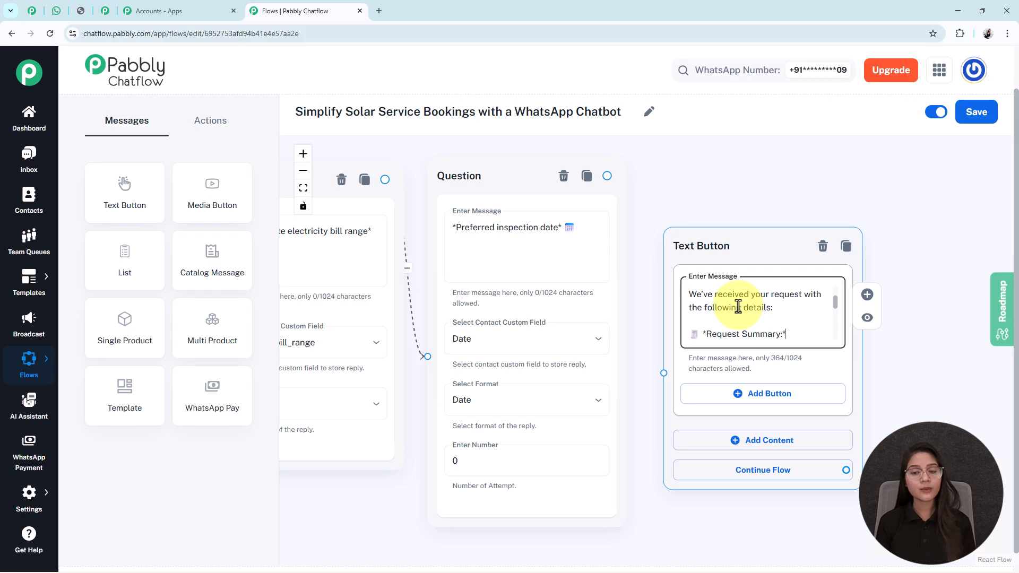
{"action": "scroll", "coordinate": [737, 307], "scroll_direction": "down", "scroll_amount": 4}
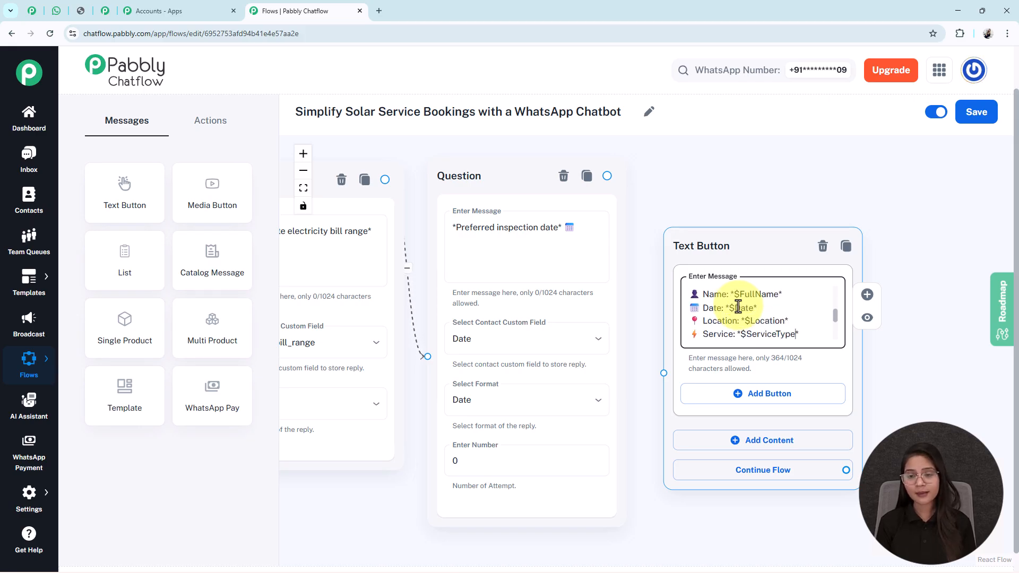
{"action": "scroll", "coordinate": [738, 307], "scroll_direction": "down", "scroll_amount": 1}
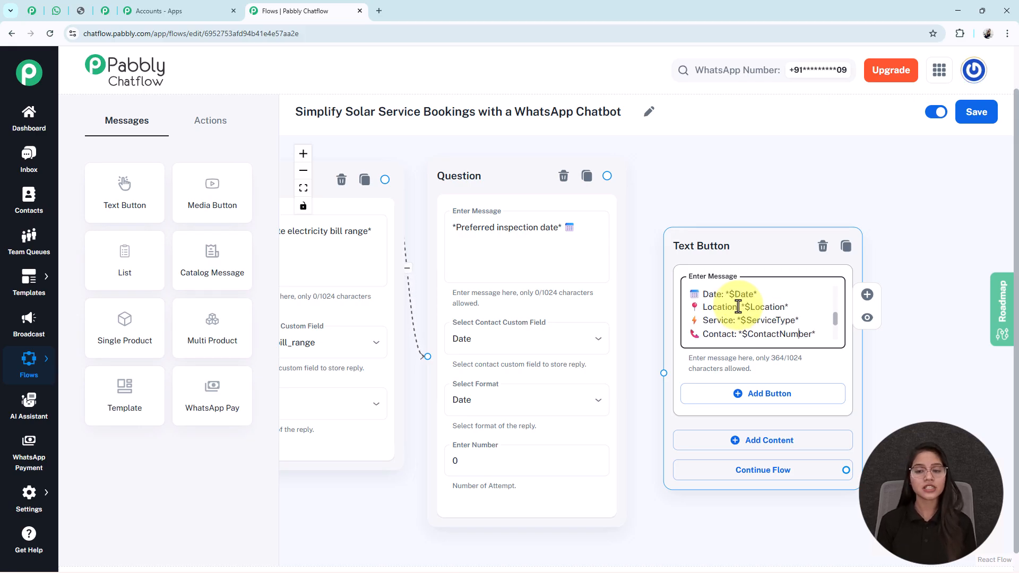
{"action": "scroll", "coordinate": [737, 306], "scroll_direction": "down", "scroll_amount": 1}
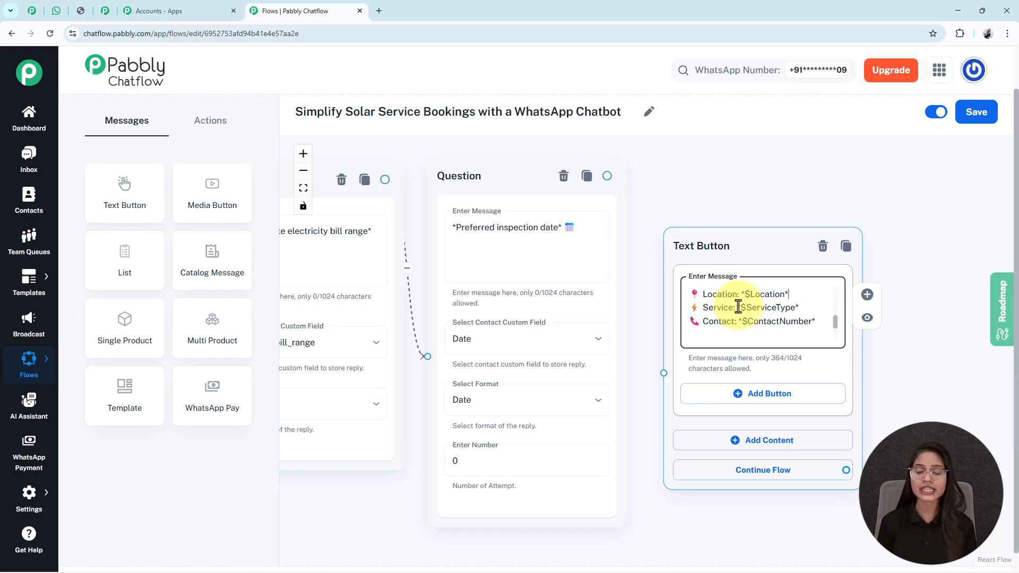
{"action": "scroll", "coordinate": [737, 306], "scroll_direction": "up", "scroll_amount": 2}
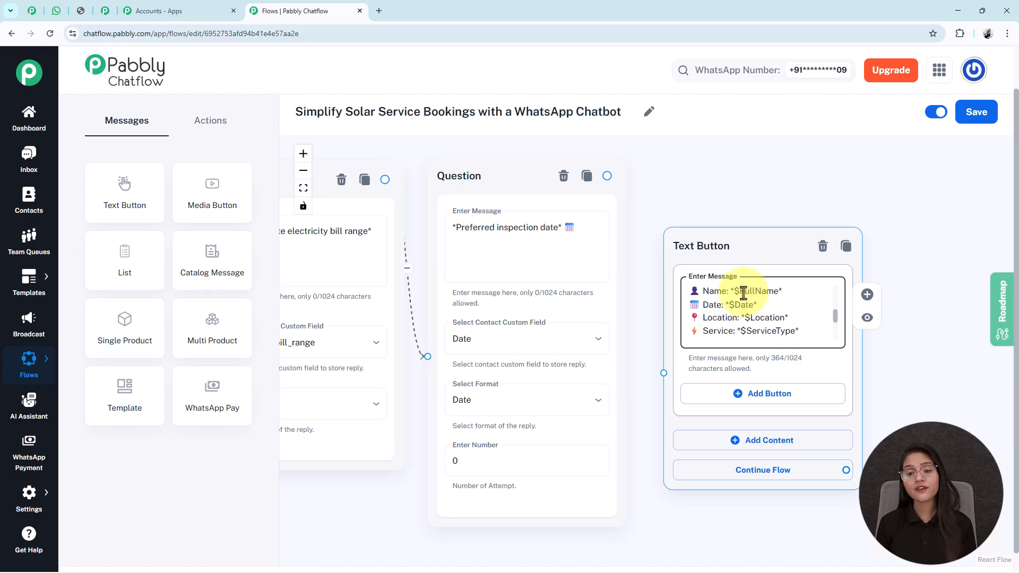
{"action": "scroll", "coordinate": [743, 292], "scroll_direction": "down", "scroll_amount": 4}
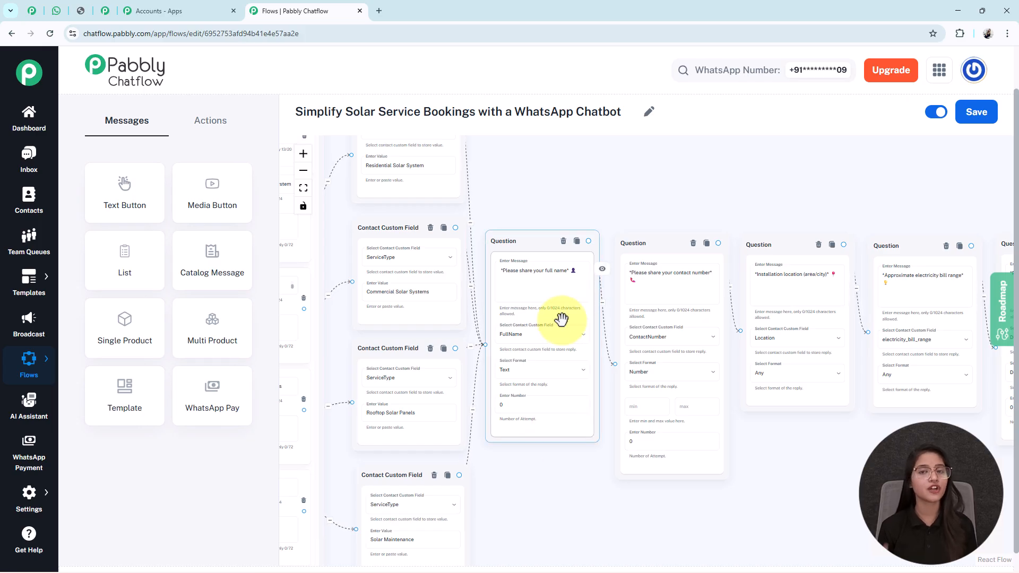
{"action": "scroll", "coordinate": [561, 318], "scroll_direction": "up", "scroll_amount": 3}
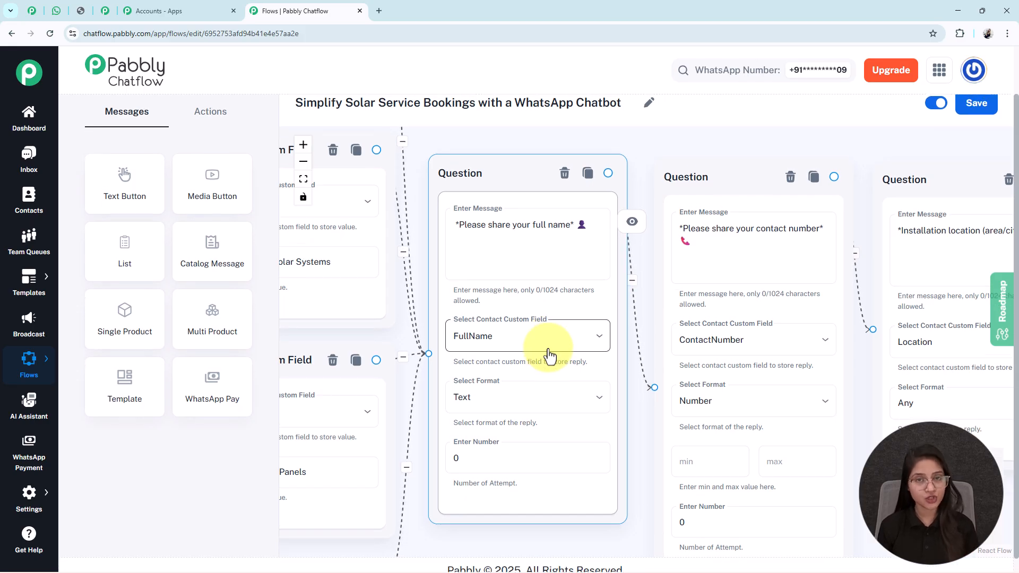
{"action": "scroll", "coordinate": [546, 357], "scroll_direction": "down", "scroll_amount": 1}
{"action": "left_click", "coordinate": [966, 272]}
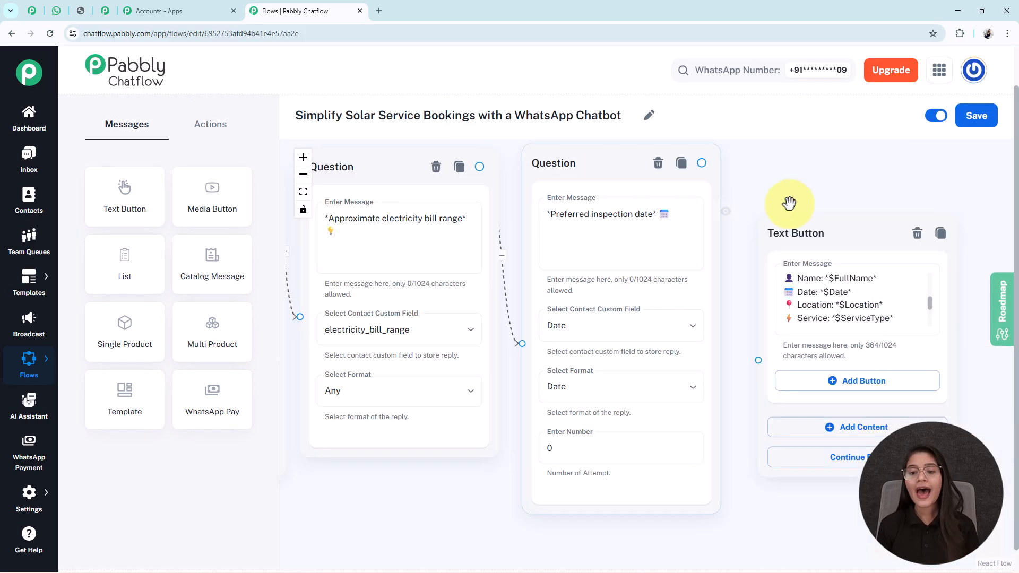
{"action": "left_click_drag", "start_coordinate": [789, 203], "coordinate": [564, 205]}
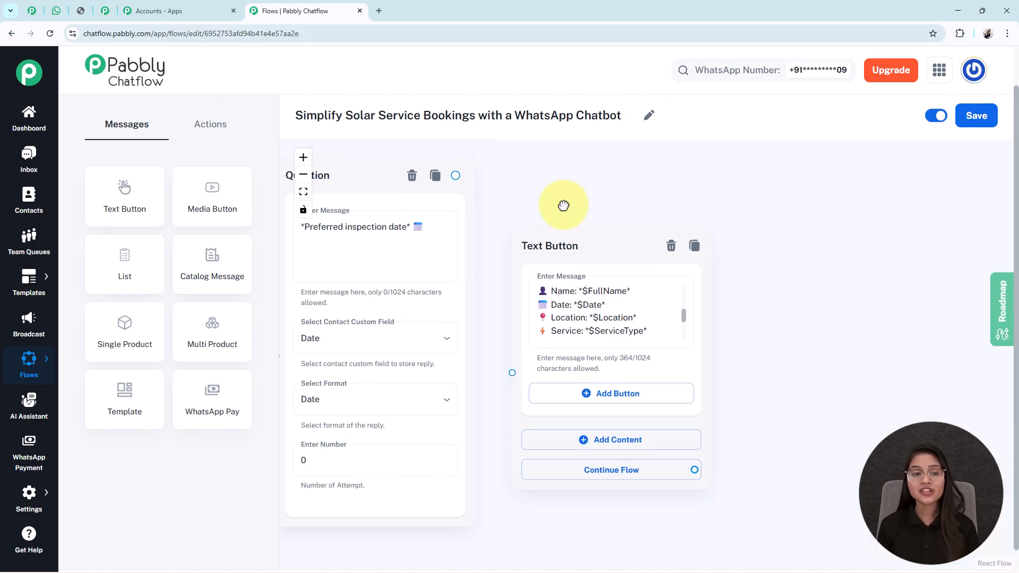
{"action": "left_click", "coordinate": [613, 295]}
Connect the preferred inspection date Question node to the confirmation Text Button node.
{"action": "scroll", "coordinate": [608, 291], "scroll_direction": "down", "scroll_amount": 5}
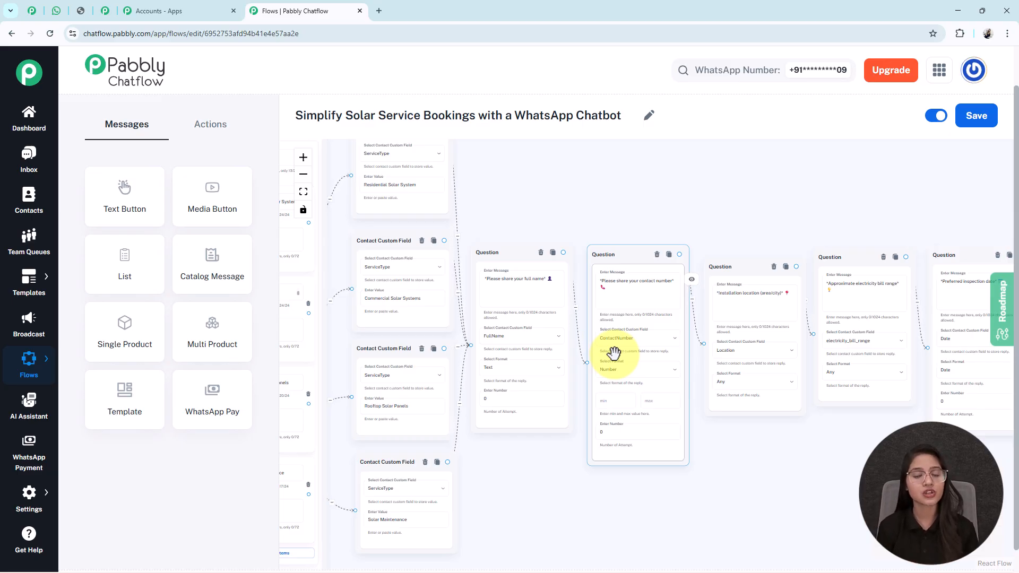
{"action": "left_click_drag", "start_coordinate": [769, 462], "coordinate": [310, 428]}
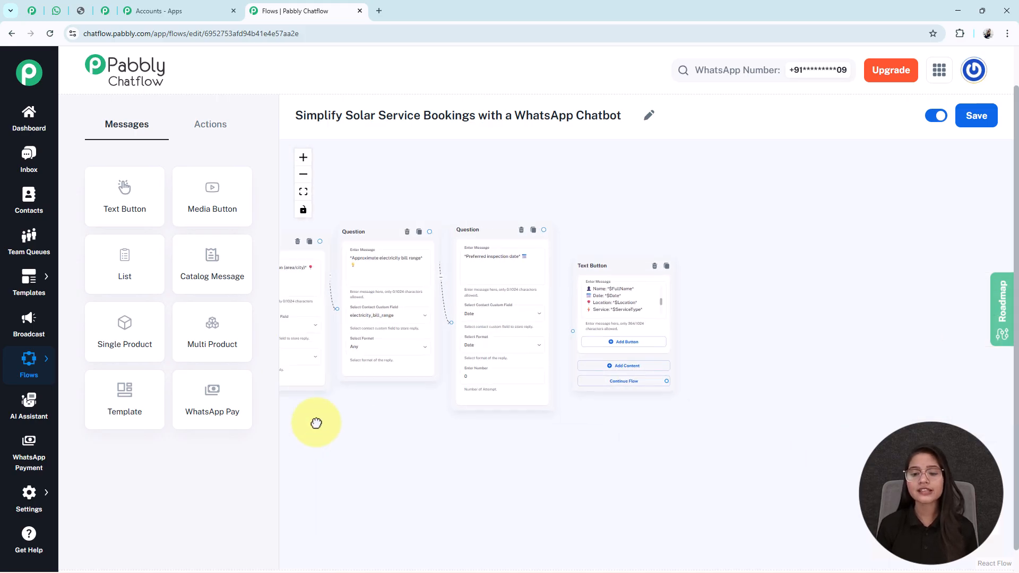
{"action": "left_click_drag", "start_coordinate": [546, 228], "coordinate": [572, 327]}
Branch a new Text Button node off the Contact Support button of the welcome message.
{"action": "scroll", "coordinate": [572, 326], "scroll_direction": "down", "scroll_amount": 3}
{"action": "left_click_drag", "start_coordinate": [329, 167], "coordinate": [756, 258]}
{"action": "scroll", "coordinate": [386, 285], "scroll_direction": "up", "scroll_amount": 5}
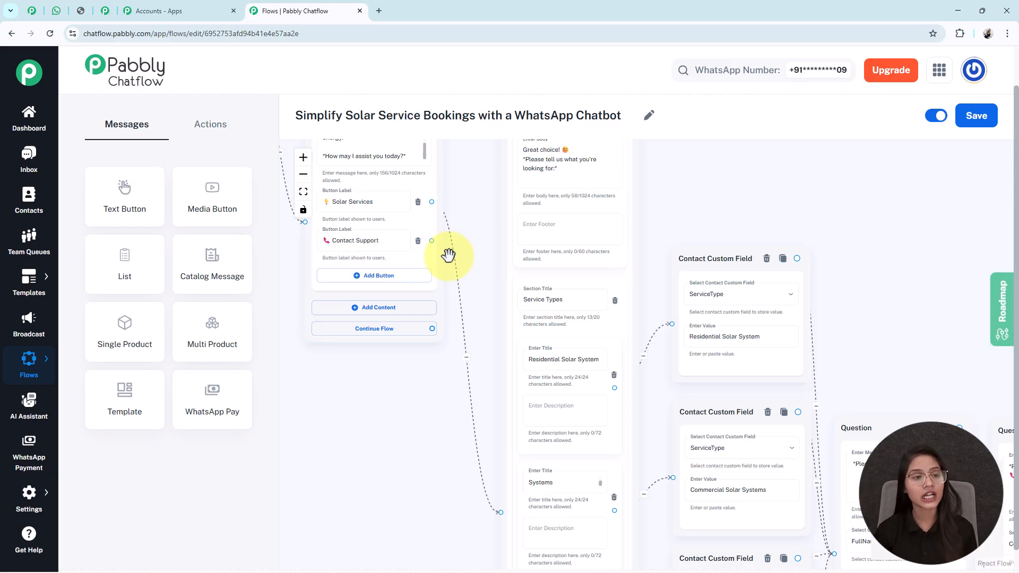
{"action": "left_click_drag", "start_coordinate": [429, 240], "coordinate": [363, 432]}
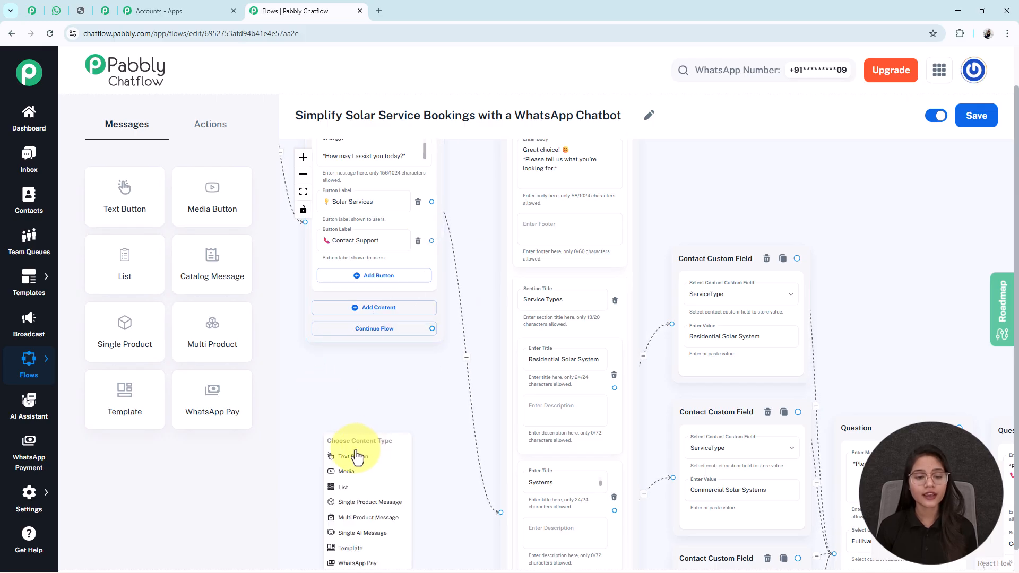
{"action": "left_click", "coordinate": [351, 457]}
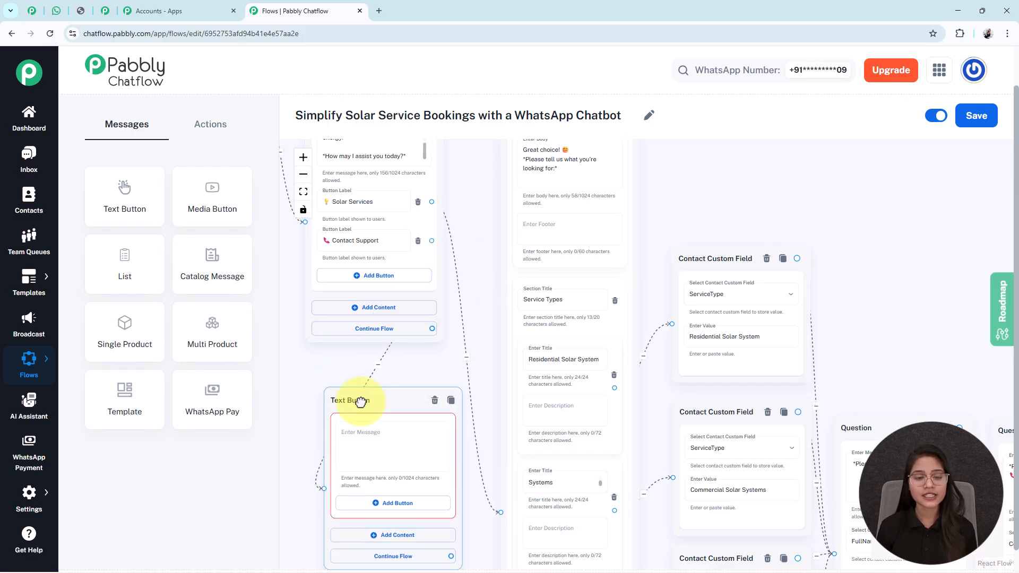
Enter the support message with the contact phone number and e-mail in the Contact Support Text Button node.
{"action": "left_click_drag", "start_coordinate": [325, 357], "coordinate": [379, 300]}
{"action": "scroll", "coordinate": [380, 301], "scroll_direction": "up", "scroll_amount": 3}
{"action": "left_click", "coordinate": [434, 384]}
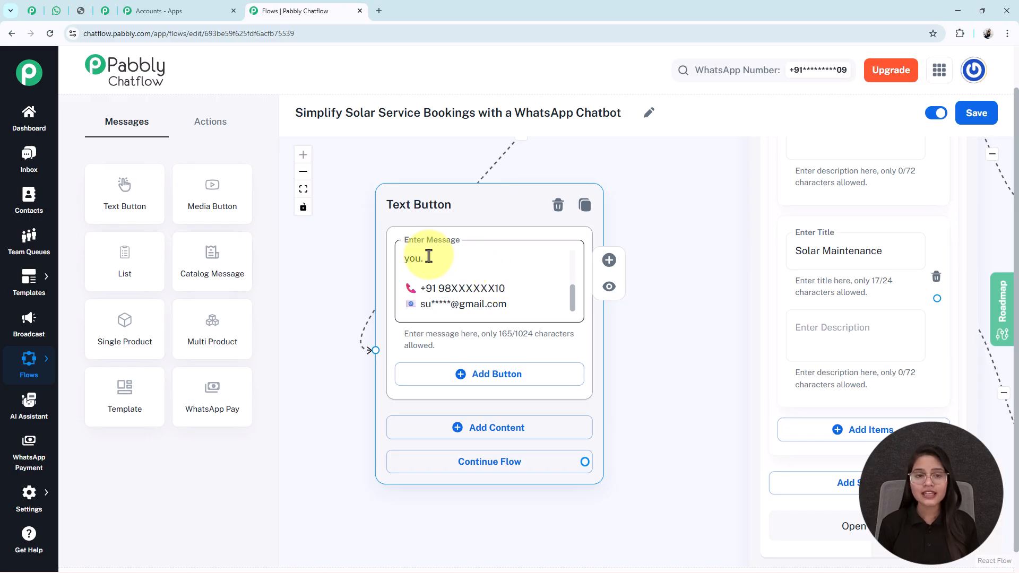
{"action": "left_click", "coordinate": [339, 219]}
{"action": "left_click", "coordinate": [303, 189]}
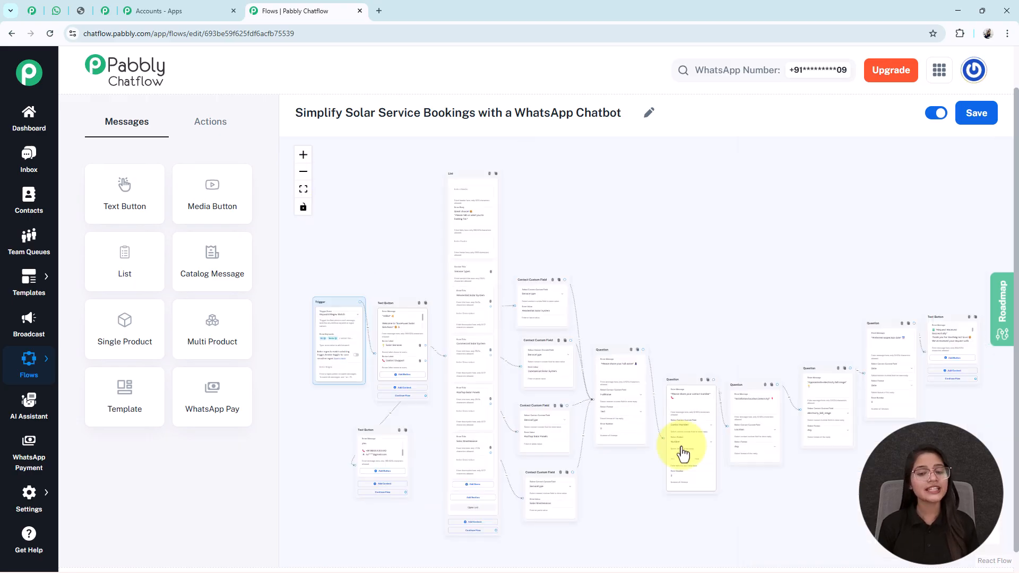
Save the solar service booking flow.
{"action": "left_click_drag", "start_coordinate": [651, 495], "coordinate": [645, 484]}
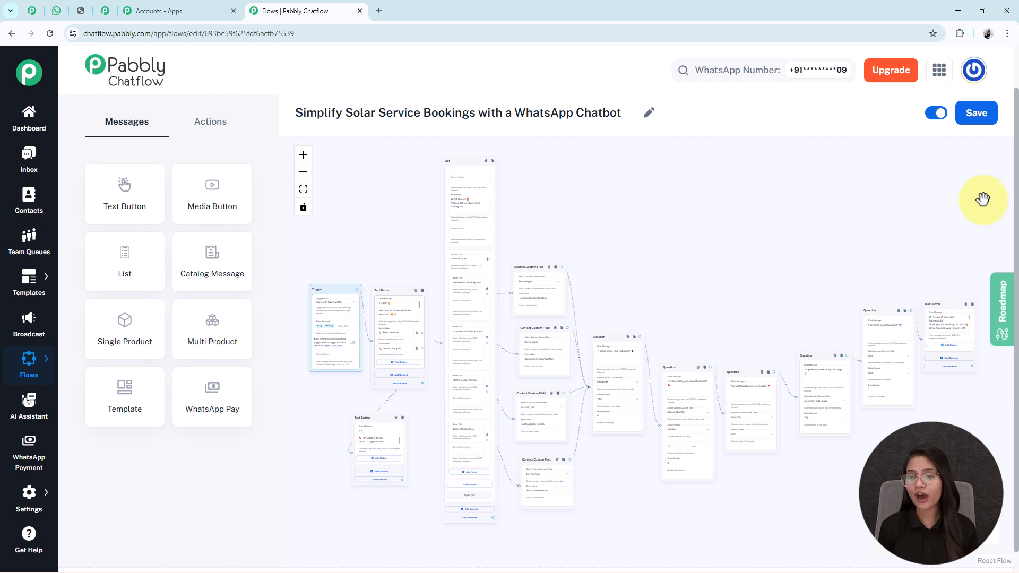
{"action": "left_click", "coordinate": [972, 117]}
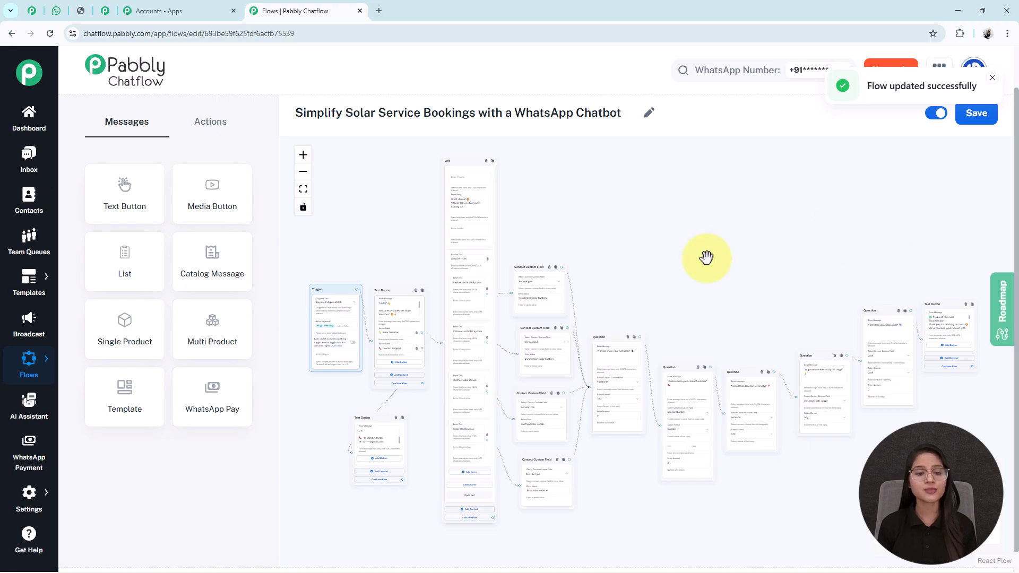
Start a test conversation in WhatsApp by sending the trigger keyword Hi to the business chat, and read the welcome reply.
{"action": "scroll", "coordinate": [325, 360], "scroll_direction": "up", "scroll_amount": 3}
{"action": "scroll", "coordinate": [325, 302], "scroll_direction": "up", "scroll_amount": 2}
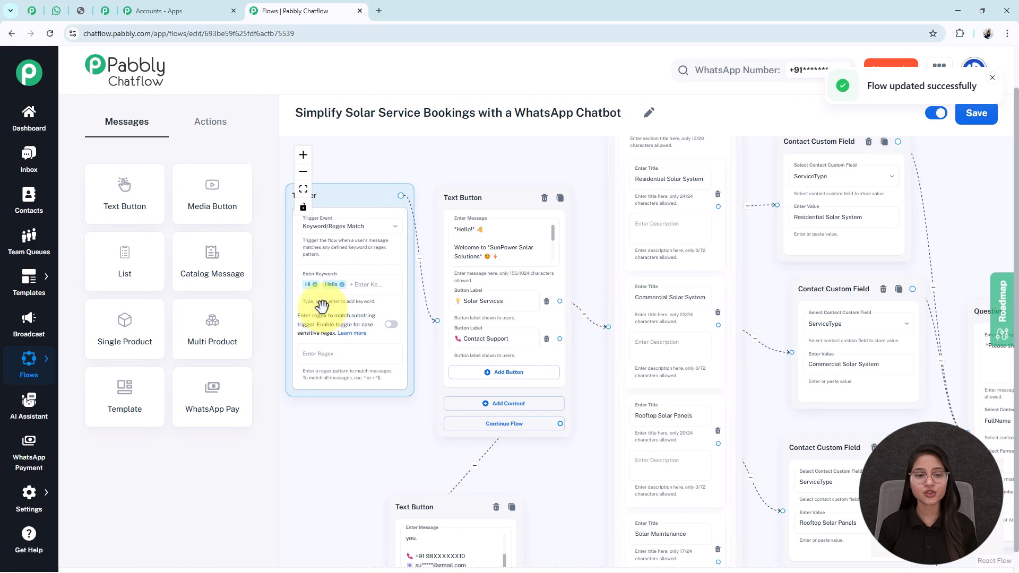
{"action": "left_click", "coordinate": [57, 10]}
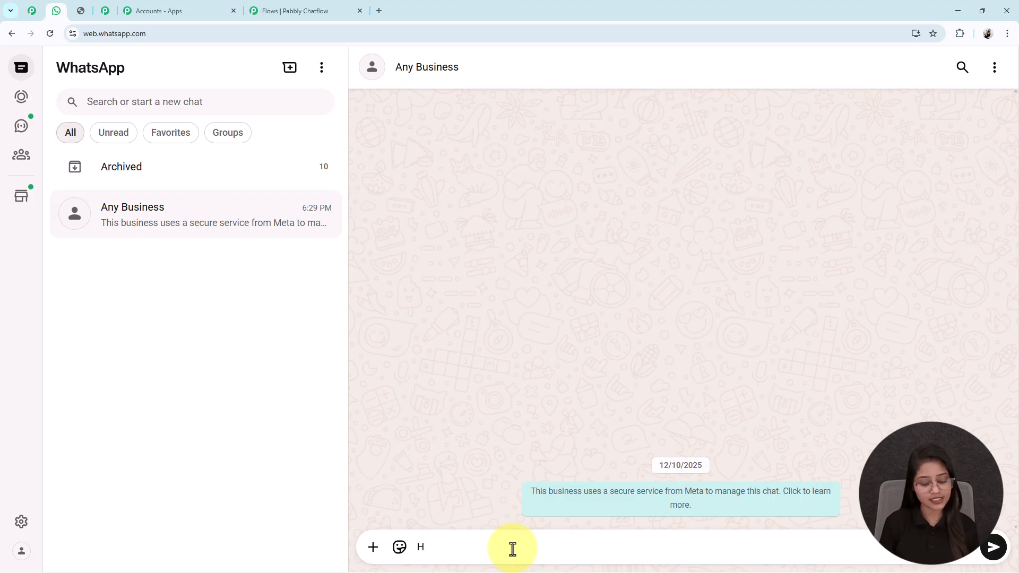
{"action": "key", "text": "Return"}
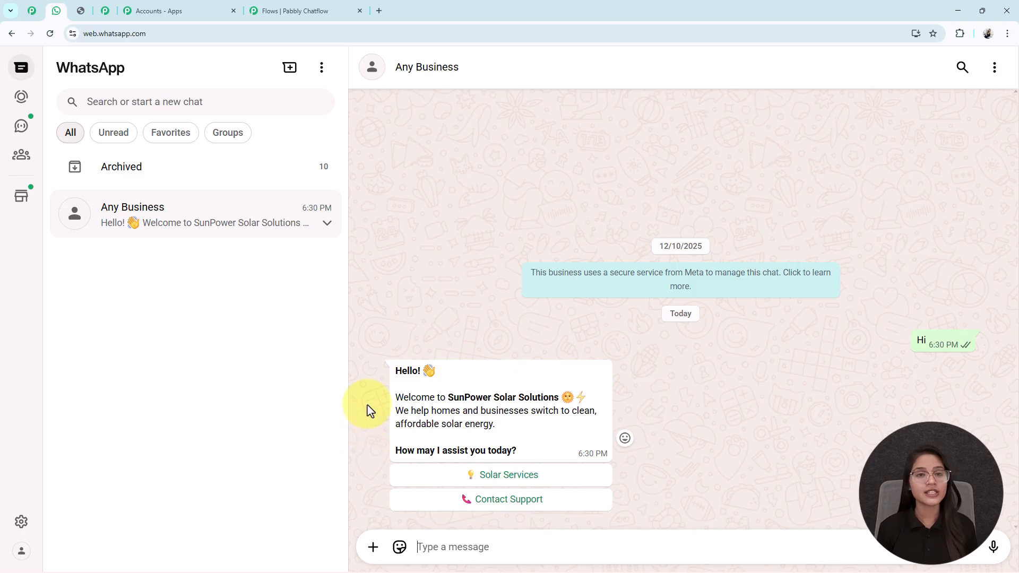
{"action": "left_click_drag", "start_coordinate": [390, 377], "coordinate": [481, 393]}
{"action": "left_click", "coordinate": [516, 396]}
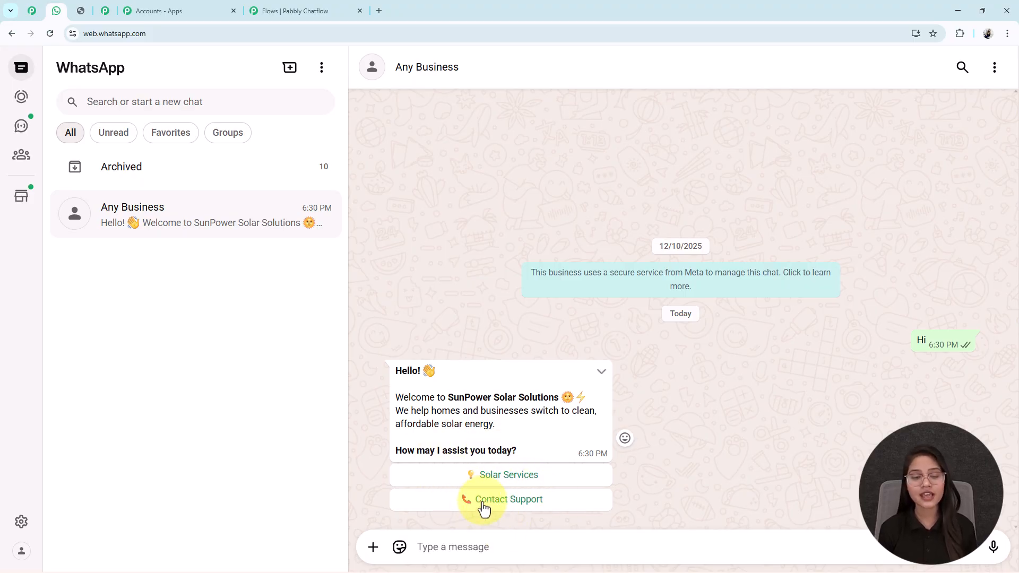
Choose Solar Services in the WhatsApp welcome message and open the list of services.
{"action": "left_click", "coordinate": [287, 10]}
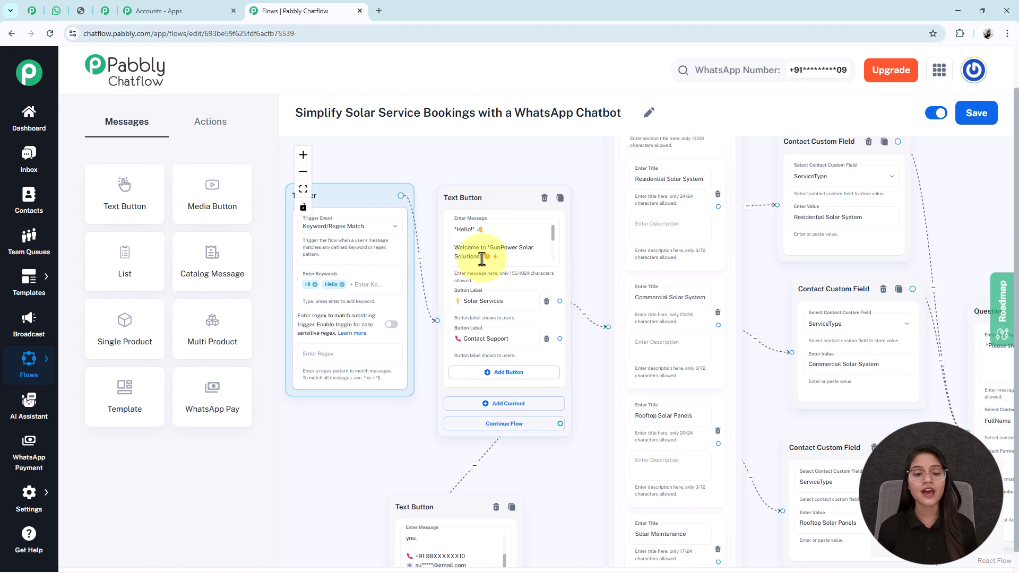
{"action": "left_click", "coordinate": [56, 10]}
{"action": "left_click", "coordinate": [520, 473]}
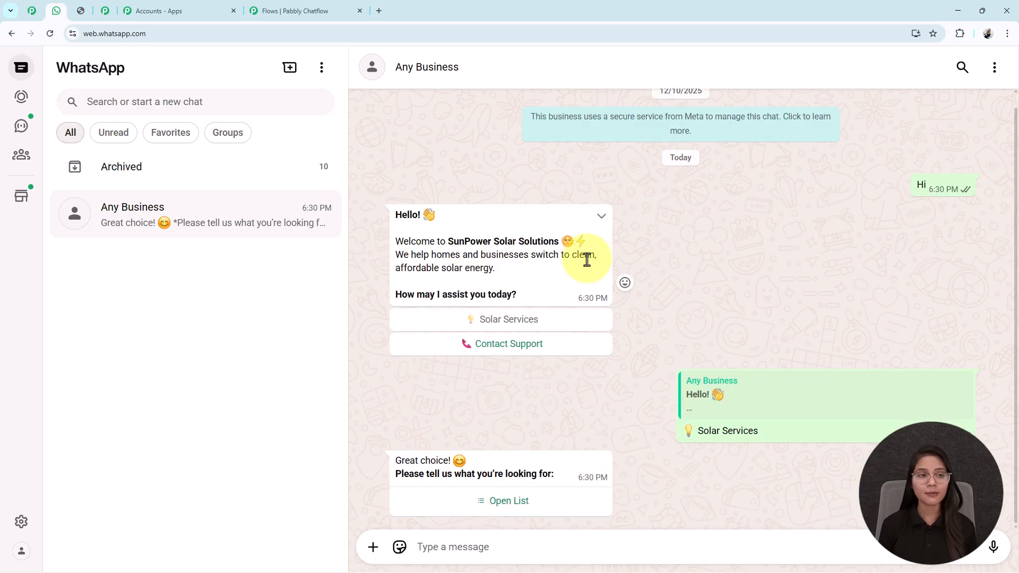
{"action": "left_click", "coordinate": [493, 518]}
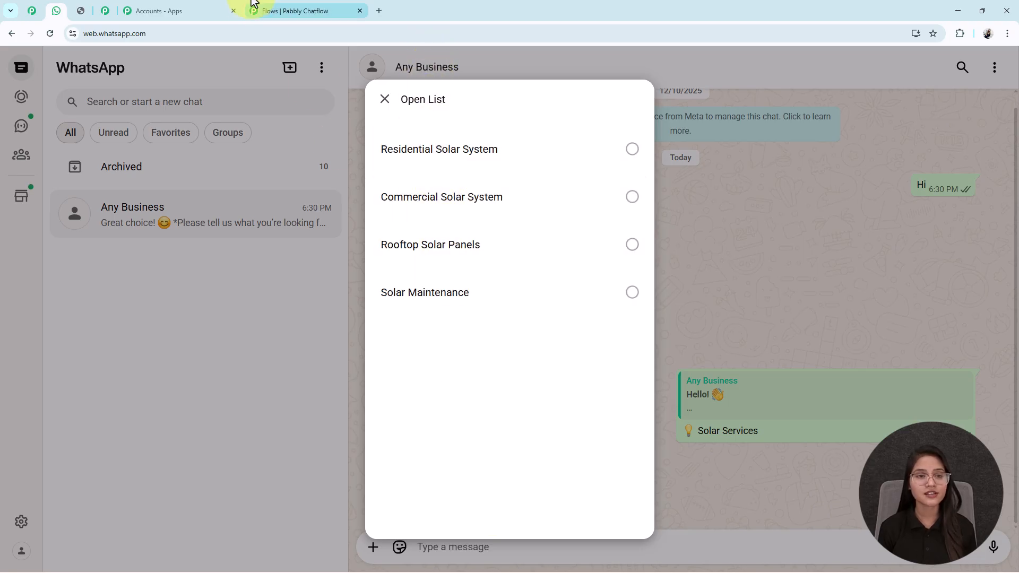
Compare the service options with the flow's List node, and send Residential Solar System as the choice in WhatsApp.
{"action": "left_click", "coordinate": [272, 15]}
{"action": "scroll", "coordinate": [693, 363], "scroll_direction": "down", "scroll_amount": 4}
{"action": "left_click_drag", "start_coordinate": [637, 434], "coordinate": [562, 436]}
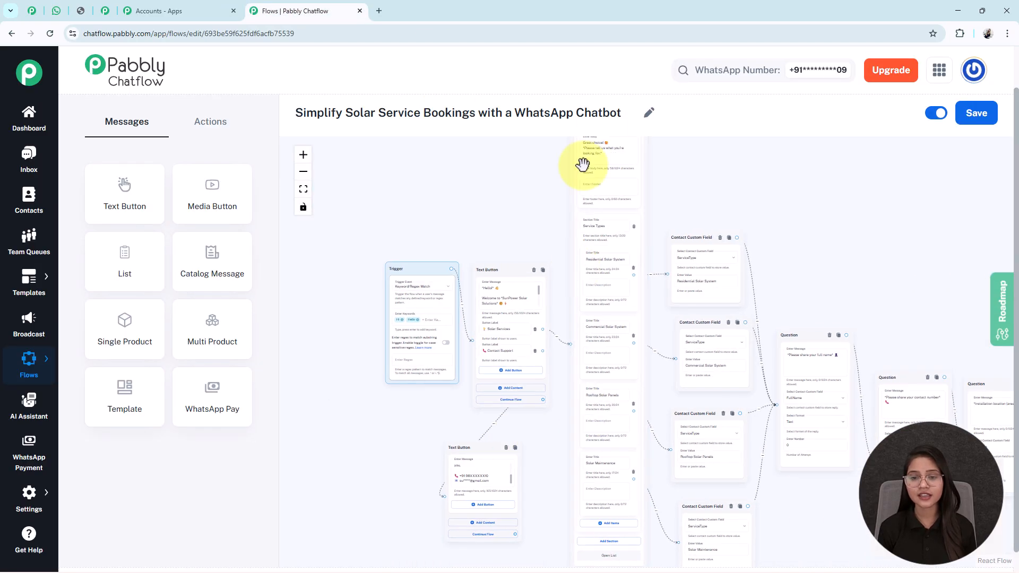
{"action": "left_click", "coordinate": [56, 11]}
{"action": "left_click", "coordinate": [500, 150]}
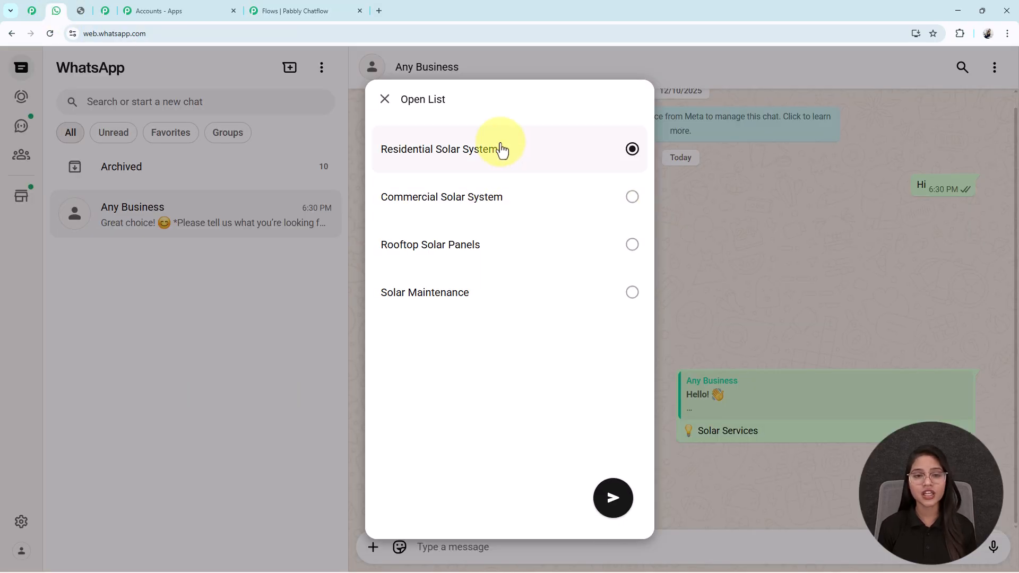
{"action": "left_click", "coordinate": [610, 494]}
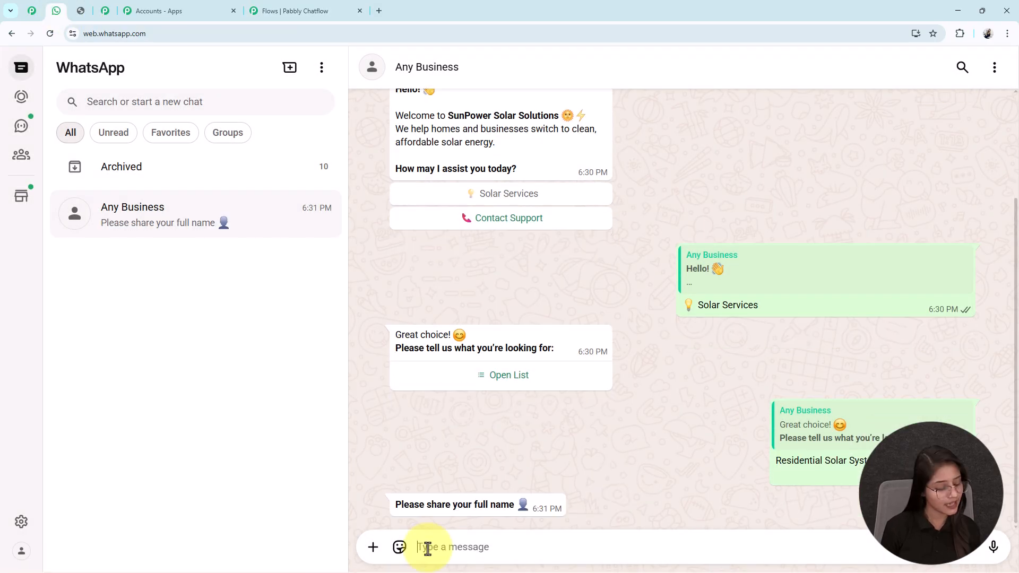
Answer the chatbot's questions with a full name, contact number, installation location, bill range ₹1,500 – ₹3,000 per month and inspection date 12/01/2026.
{"action": "left_click", "coordinate": [427, 547]}
{"action": "type", "text": "Test Us"}
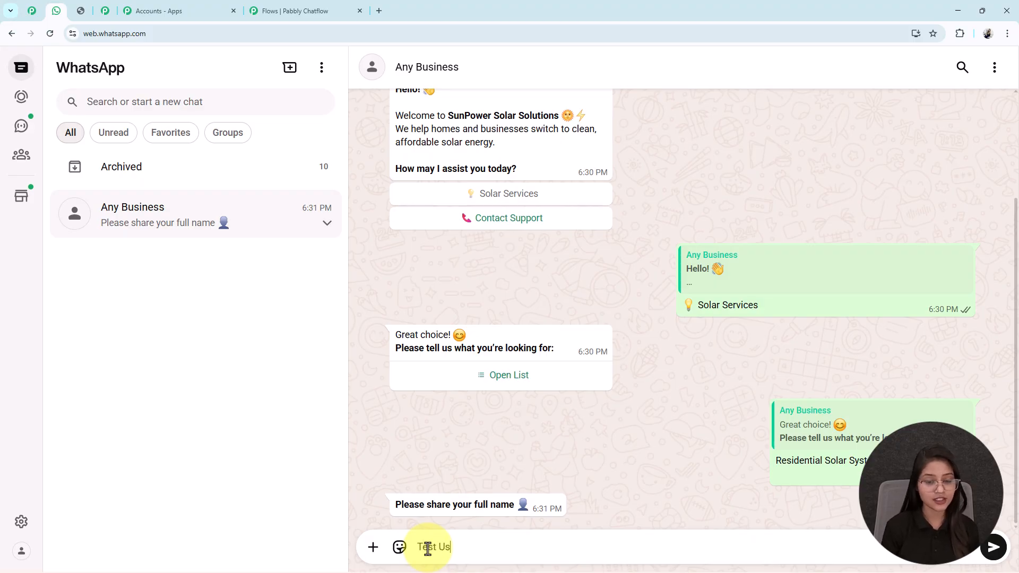
{"action": "key", "text": "Return"}
{"action": "type", "text": "89399"}
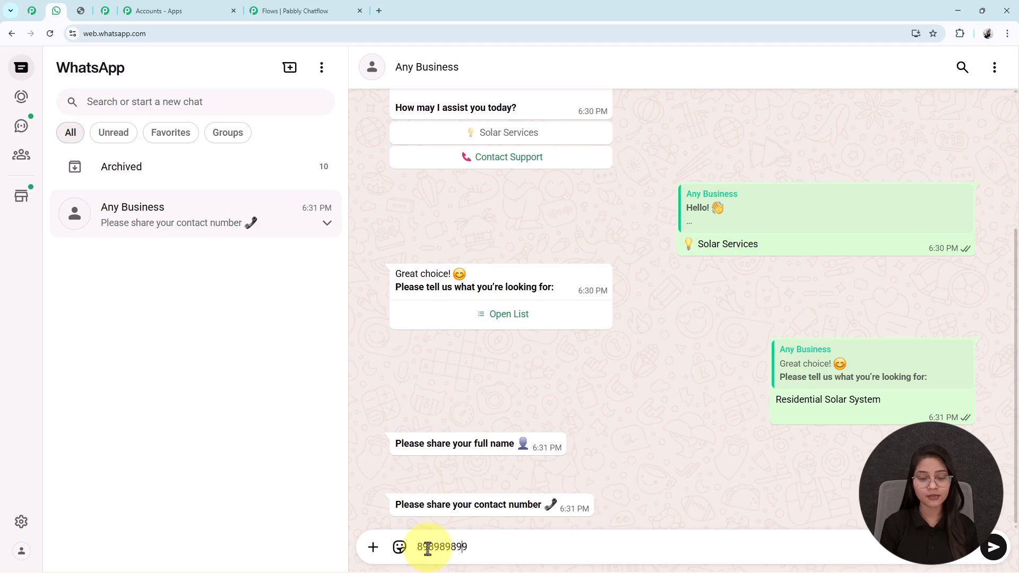
{"action": "type", "text": "9899"}
{"action": "key", "text": "Return"}
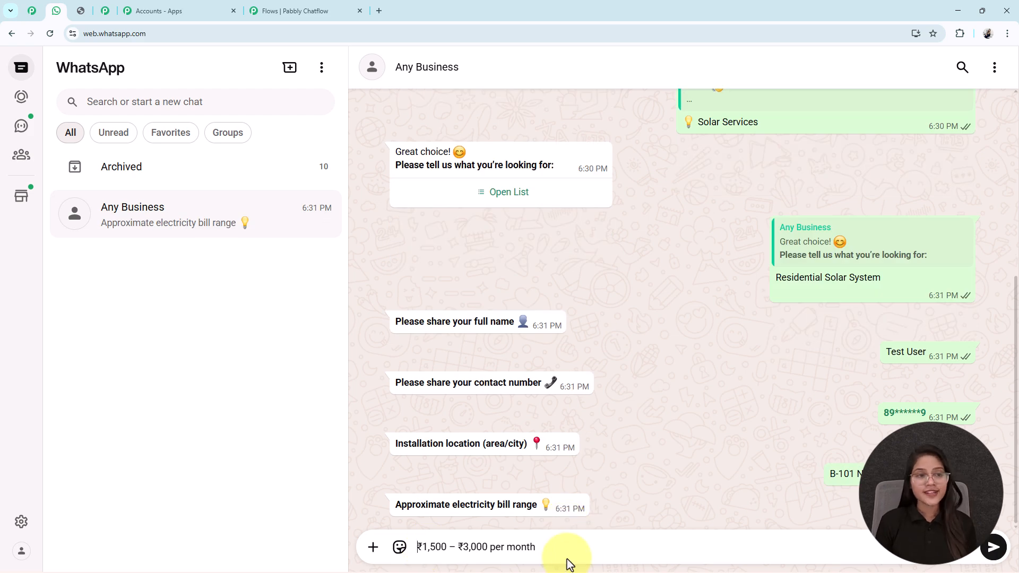
{"action": "key", "text": "Return"}
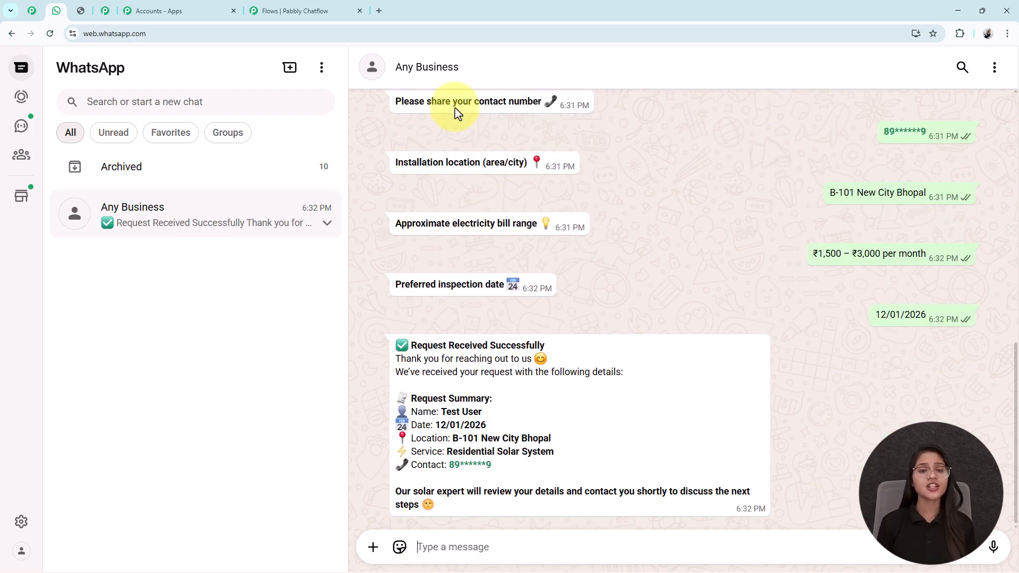
Compare the request summary in the WhatsApp confirmation message with the answers given earlier in the chat.
{"action": "scroll", "coordinate": [487, 206], "scroll_direction": "up", "scroll_amount": 3}
{"action": "scroll", "coordinate": [487, 207], "scroll_direction": "down", "scroll_amount": 5}
{"action": "left_click", "coordinate": [308, 11]}
{"action": "scroll", "coordinate": [689, 287], "scroll_direction": "up", "scroll_amount": 2}
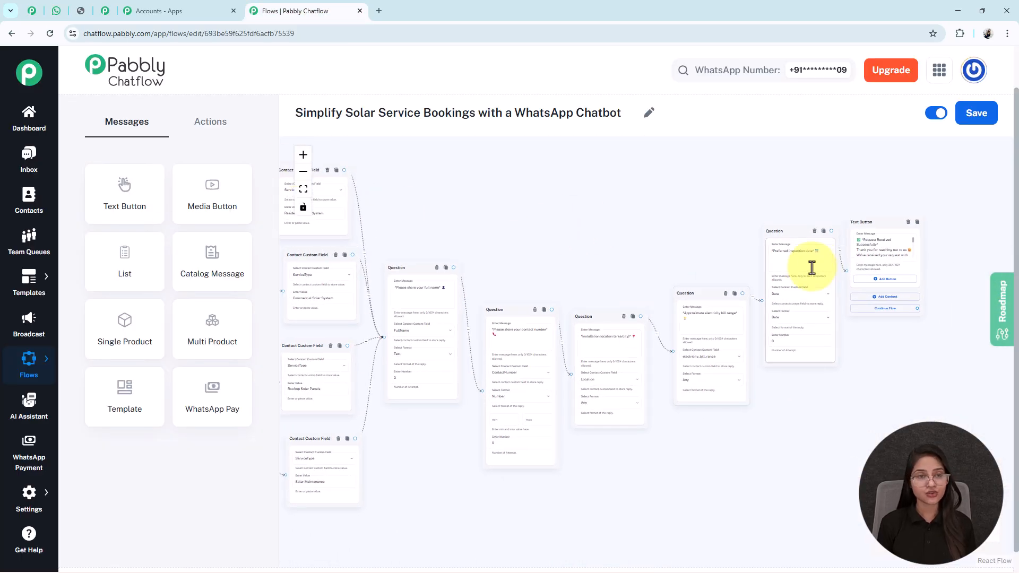
{"action": "left_click", "coordinate": [57, 11]}
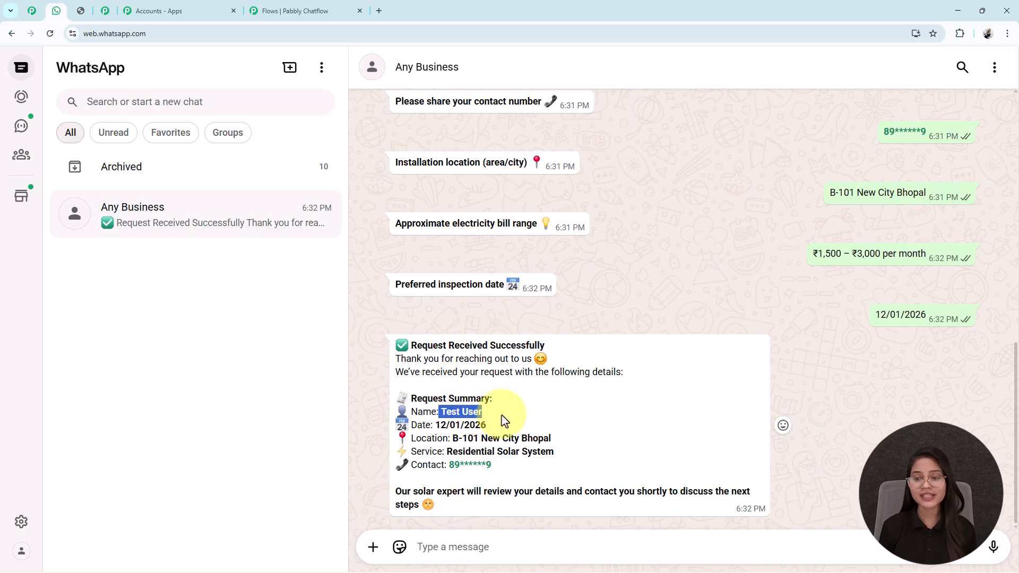
{"action": "scroll", "coordinate": [907, 181], "scroll_direction": "up", "scroll_amount": 1}
{"action": "scroll", "coordinate": [920, 237], "scroll_direction": "up", "scroll_amount": 3}
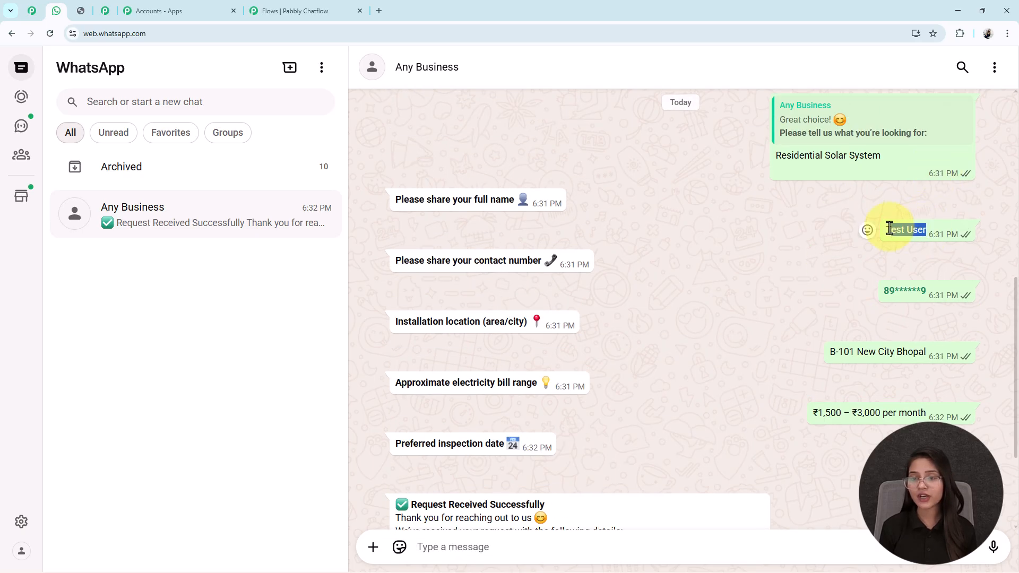
{"action": "scroll", "coordinate": [746, 301], "scroll_direction": "down", "scroll_amount": 3}
{"action": "left_click_drag", "start_coordinate": [448, 455], "coordinate": [628, 441]}
{"action": "scroll", "coordinate": [651, 405], "scroll_direction": "up", "scroll_amount": 5}
{"action": "left_click_drag", "start_coordinate": [897, 271], "coordinate": [716, 280]}
{"action": "scroll", "coordinate": [637, 345], "scroll_direction": "down", "scroll_amount": 5}
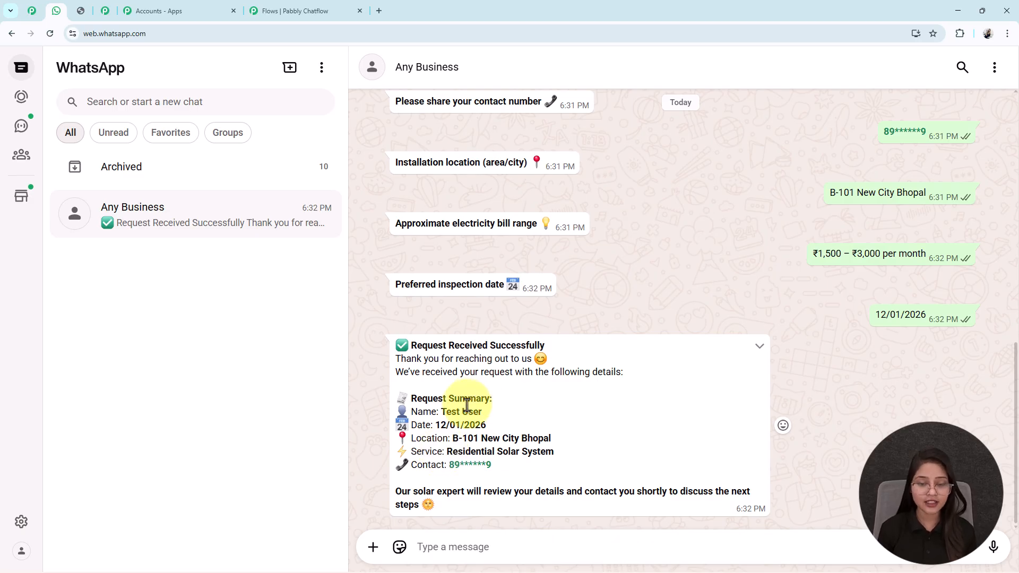
Examine the Question nodes' custom fields in Pabbly Chatflow against the variables in the confirmation message's request summary.
{"action": "left_click", "coordinate": [311, 10]}
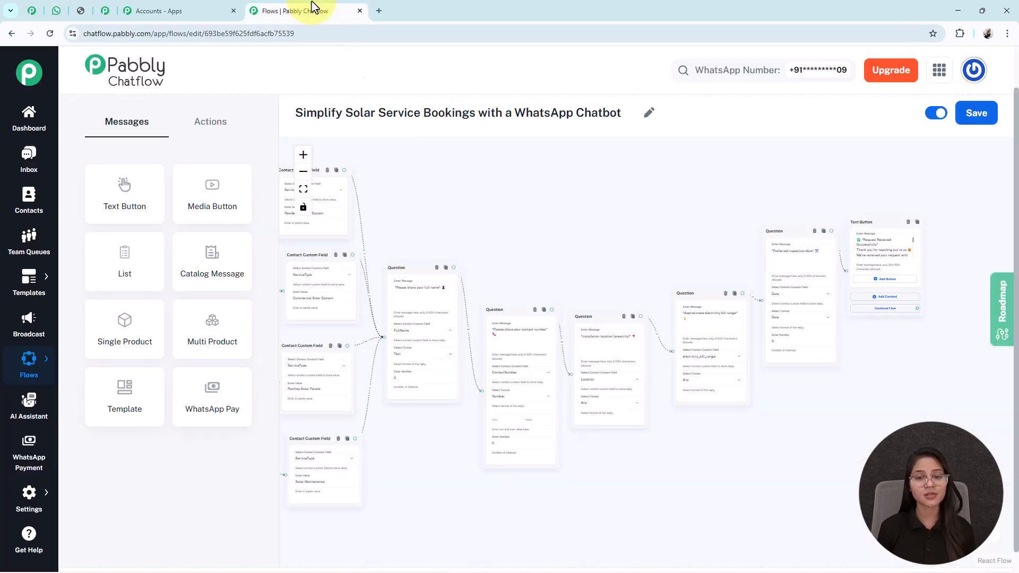
{"action": "left_click_drag", "start_coordinate": [710, 493], "coordinate": [997, 233]}
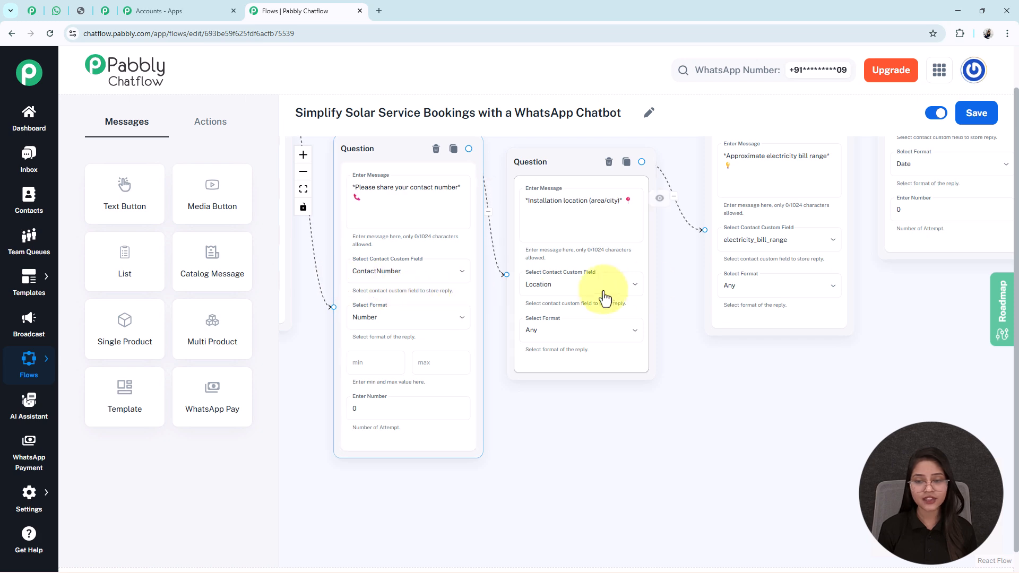
{"action": "left_click_drag", "start_coordinate": [880, 274], "coordinate": [326, 453]}
{"action": "left_click", "coordinate": [596, 208]}
{"action": "scroll", "coordinate": [596, 207], "scroll_direction": "down", "scroll_amount": 1}
{"action": "scroll", "coordinate": [596, 207], "scroll_direction": "down", "scroll_amount": 2}
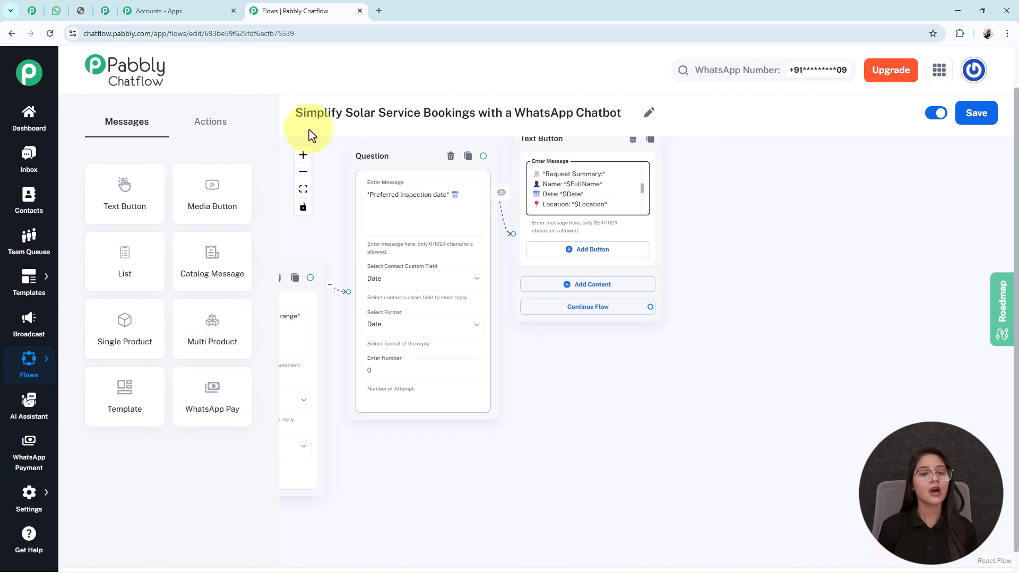
Review the completed WhatsApp test conversation and the overall layout of the whole chatbot flow.
{"action": "left_click", "coordinate": [301, 192]}
{"action": "left_click", "coordinate": [56, 11]}
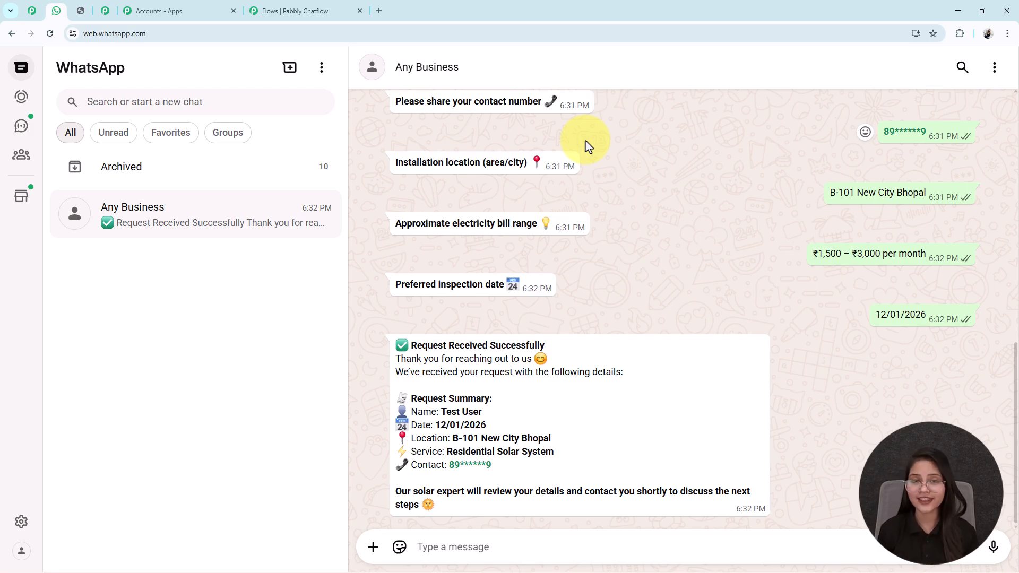
{"action": "scroll", "coordinate": [586, 146], "scroll_direction": "up", "scroll_amount": 10}
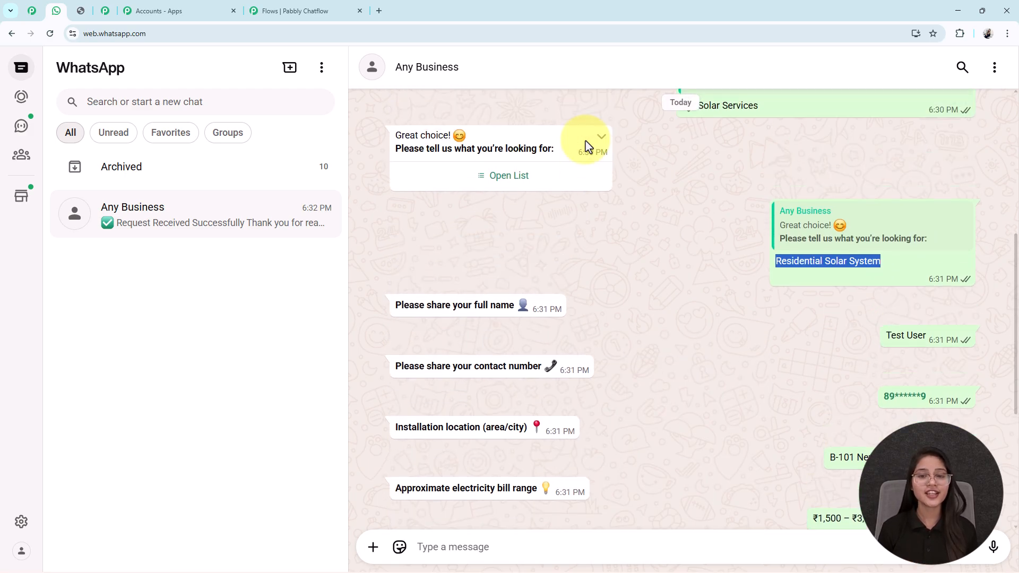
{"action": "left_click", "coordinate": [283, 8]}
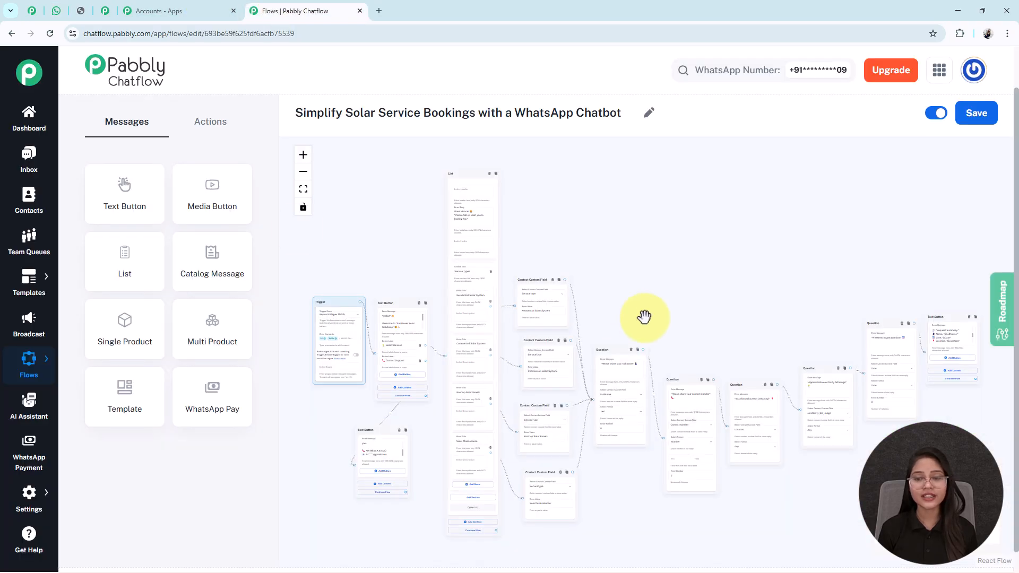
{"action": "scroll", "coordinate": [737, 280], "scroll_direction": "down", "scroll_amount": 1}
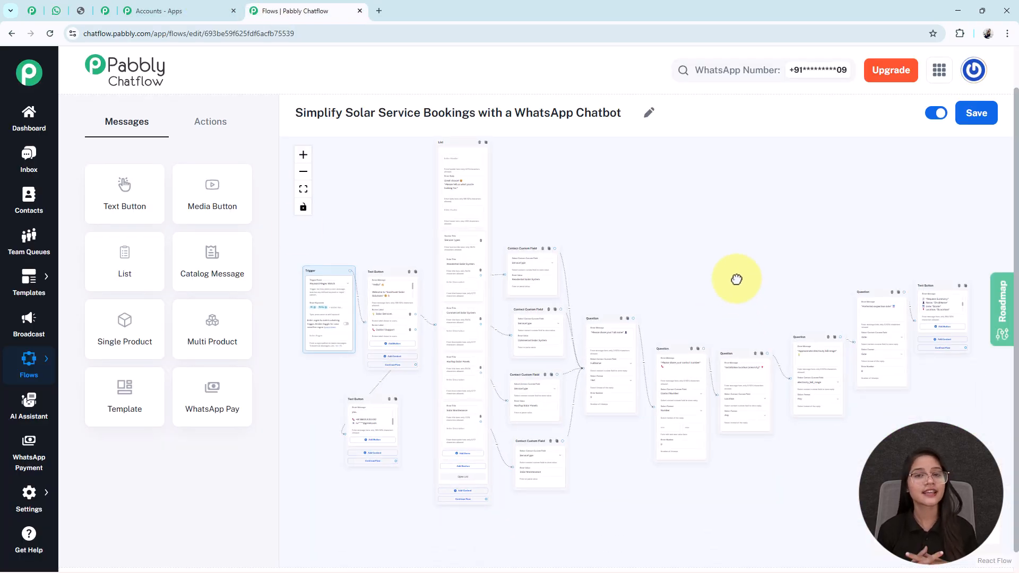